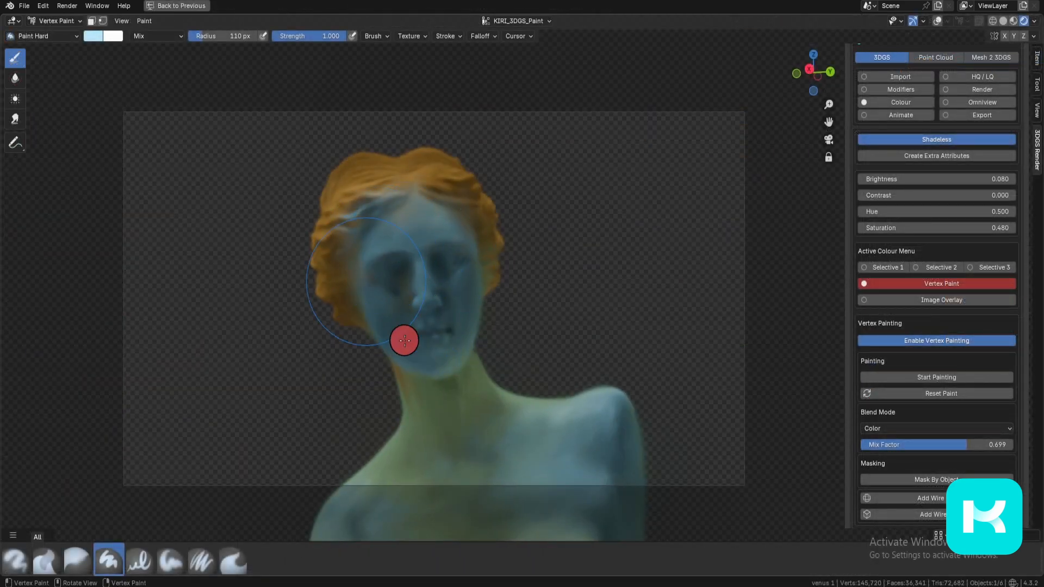
Step: Paint light blue vertex colour over the statue's cheek, eye area and neck with the Paint Hard brush
left_click_drag(404, 341, 416, 331)
scroll(448, 293, "up", 3)
middle_click_drag(448, 294, 430, 283)
left_click_drag(393, 268, 387, 408)
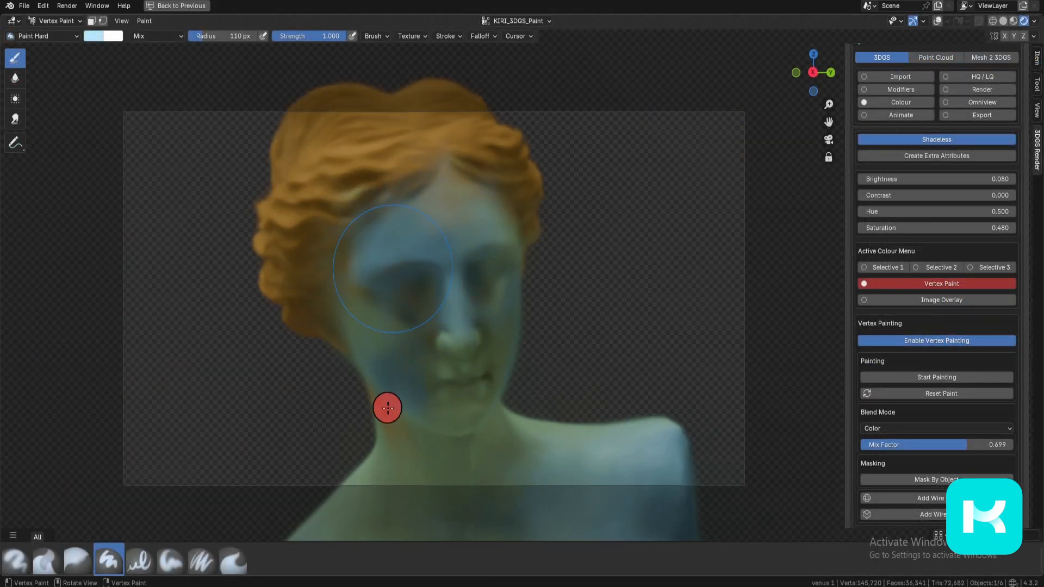
Step: Move the wire cube mask over the lower part of the statue
key("g")
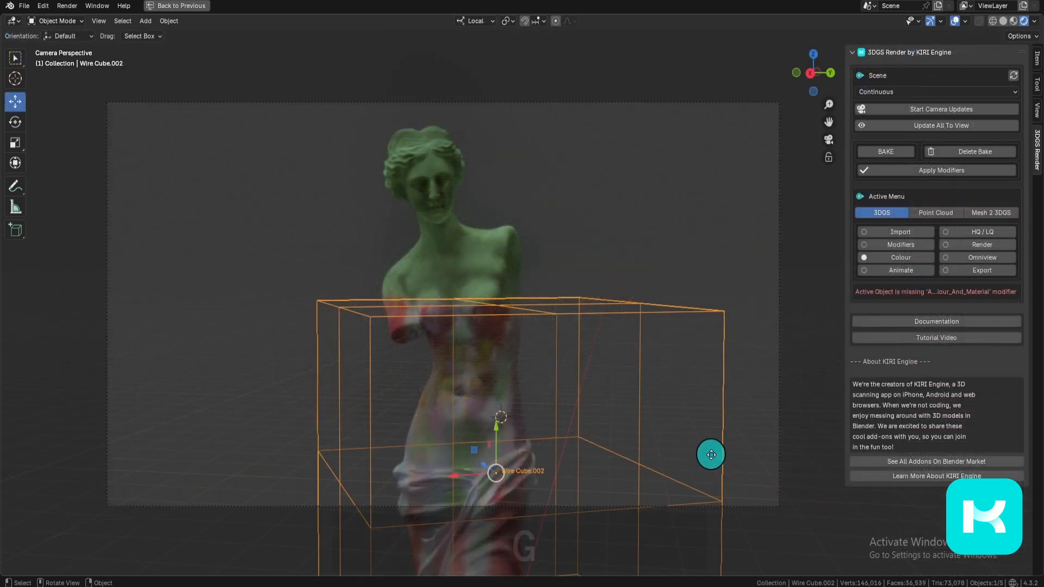
key("g")
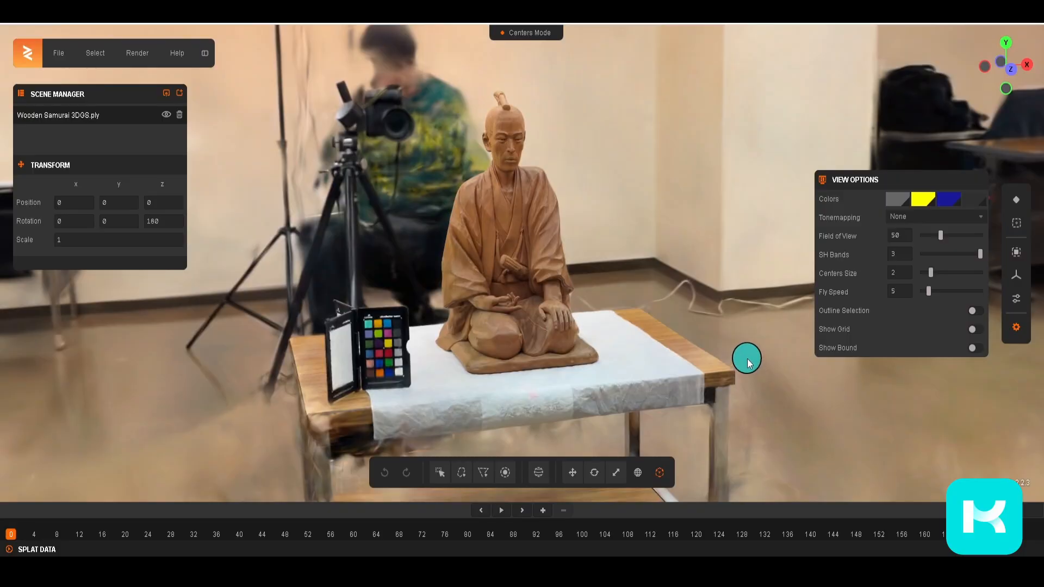
left_click_drag(746, 363, 732, 327)
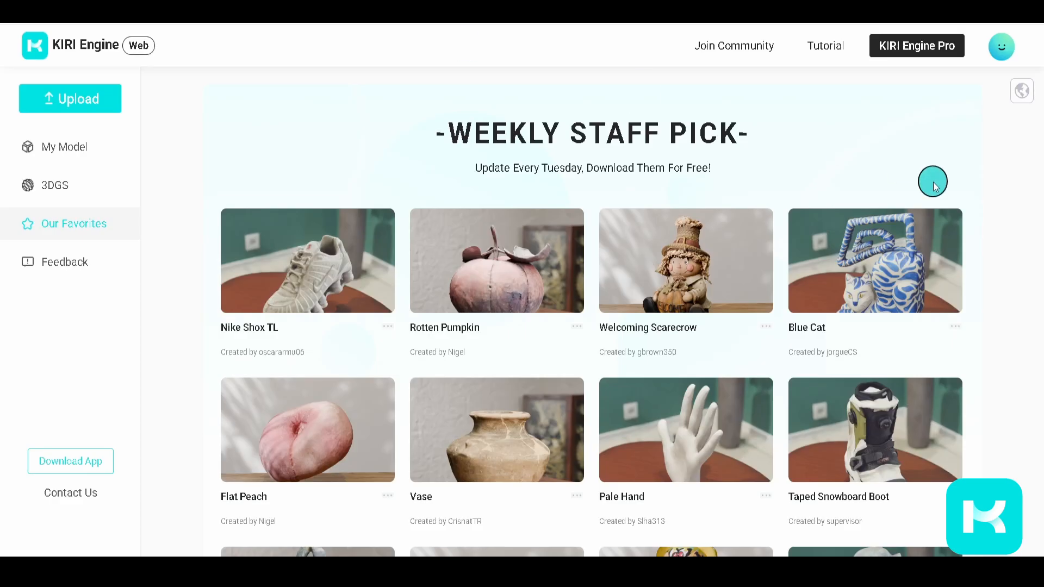
Step: Switch to KIRI Engine Web and browse the downloadable Weekly Staff Pick models
scroll(957, 182, "down", 1)
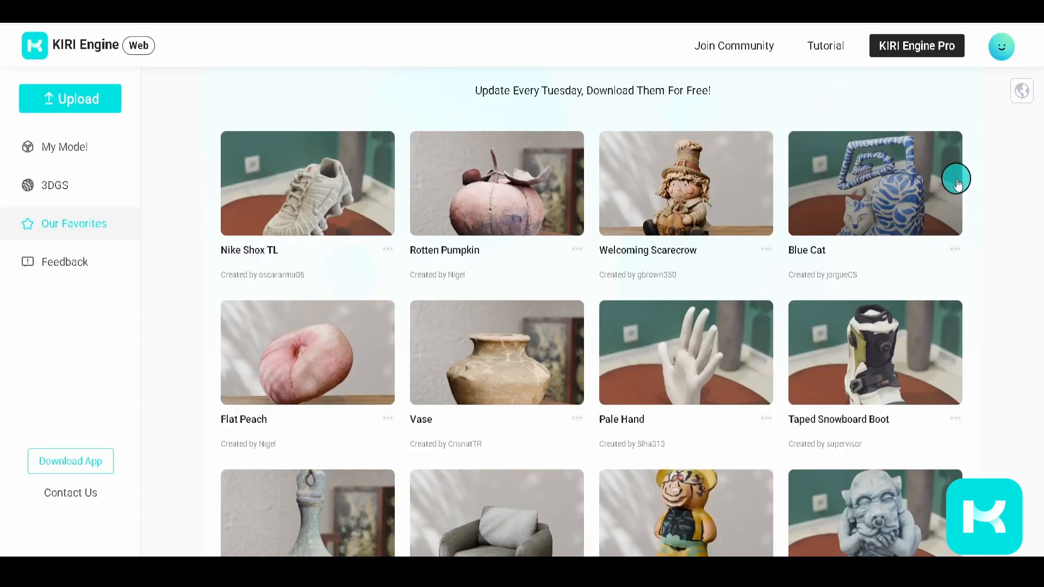
scroll(957, 182, "down", 2)
scroll(1002, 240, "down", 1)
scroll(1011, 261, "up", 3)
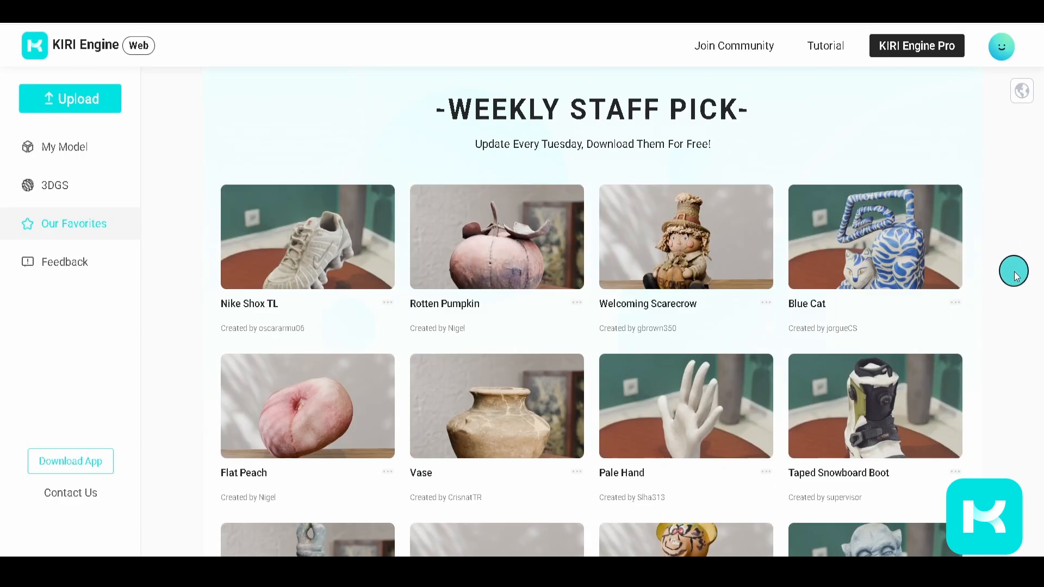
scroll(1014, 271, "down", 3)
scroll(1019, 274, "up", 2)
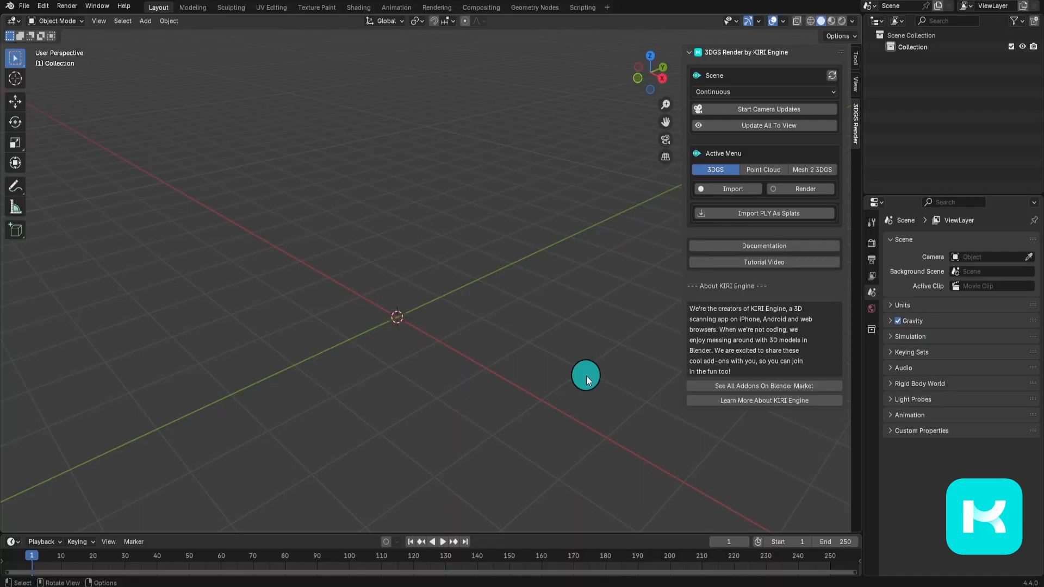
Step: In Blender, import Wooden Samurai 3DGS.ply as splats from the Wooden Samurai 3DGS folder, accepting the 3DGS import settings
left_click(703, 174)
left_click(815, 214)
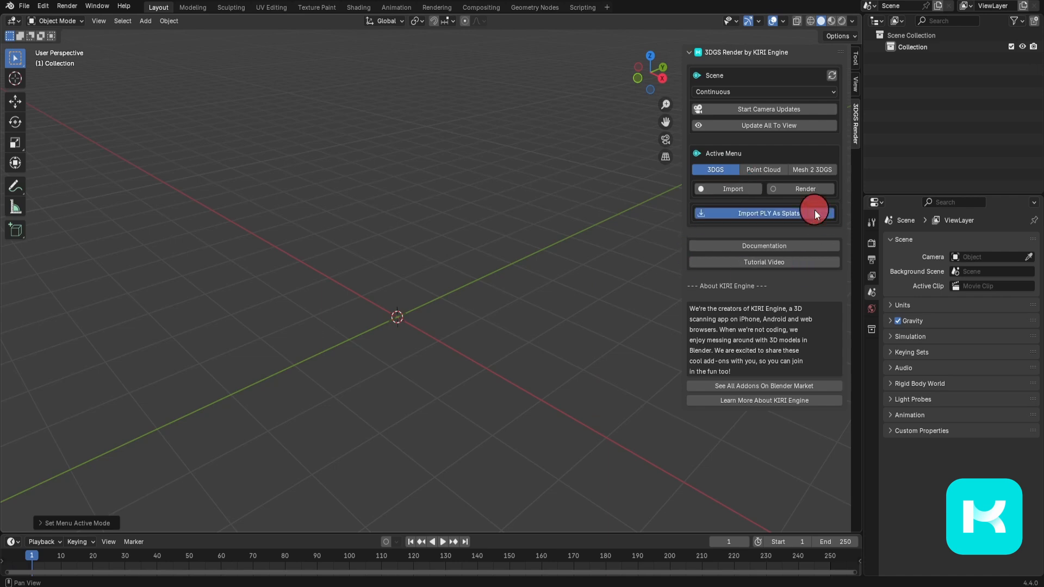
left_click_drag(853, 187, 453, 109)
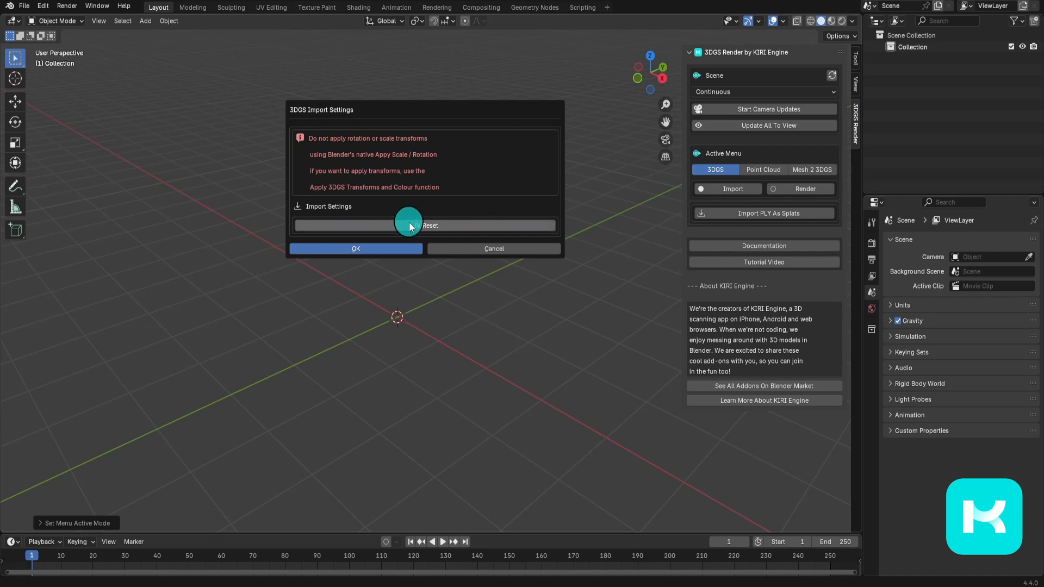
left_click(396, 250)
left_click(517, 131)
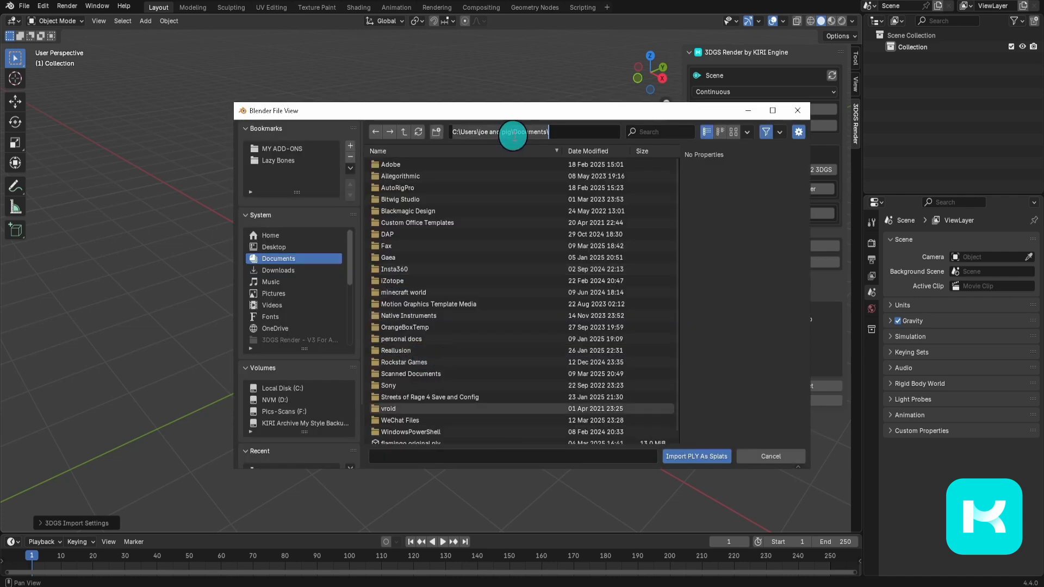
key("ctrl+v")
key("Return")
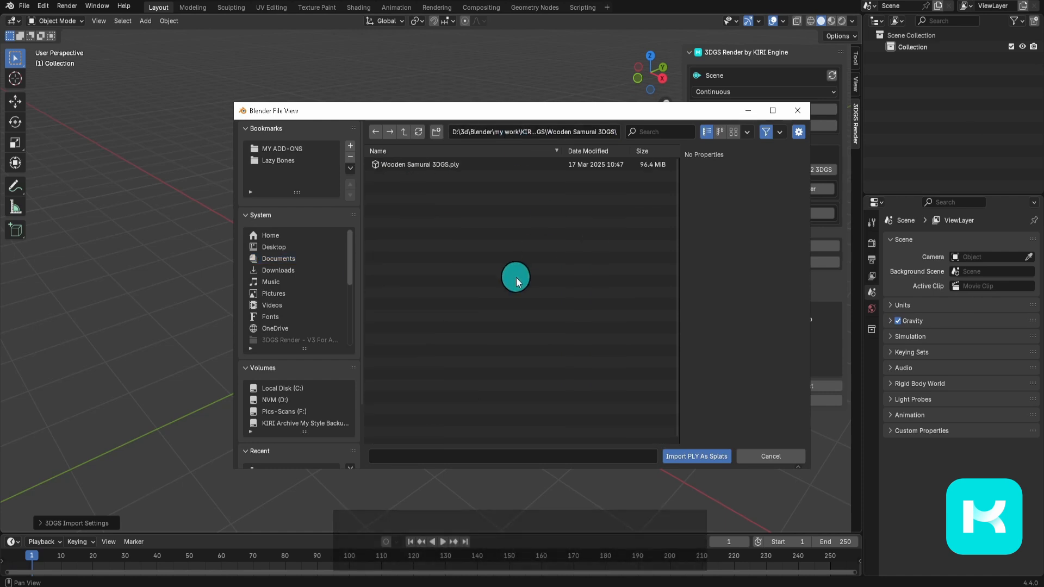
left_click(427, 164)
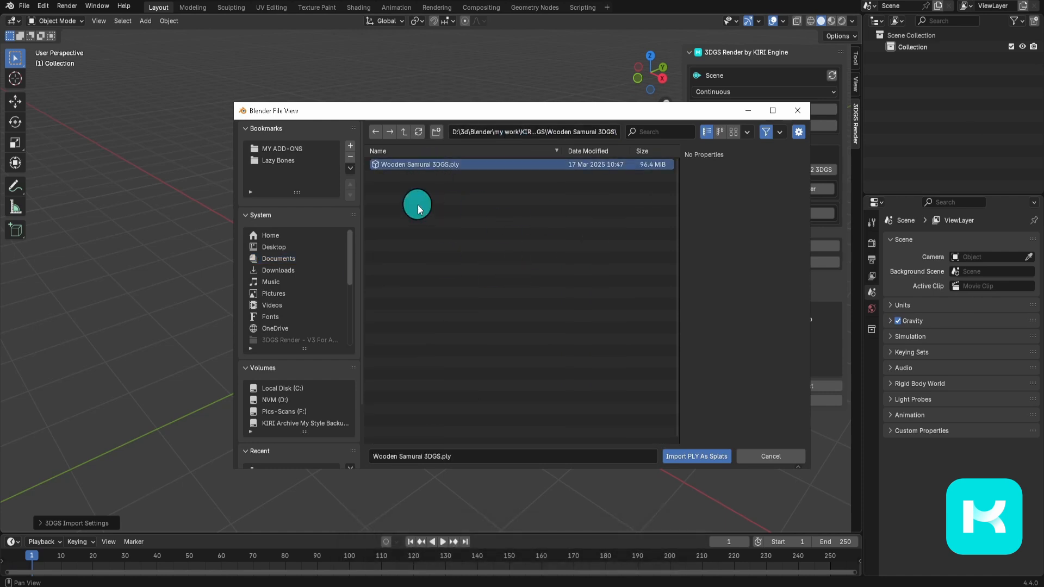
left_click(706, 457)
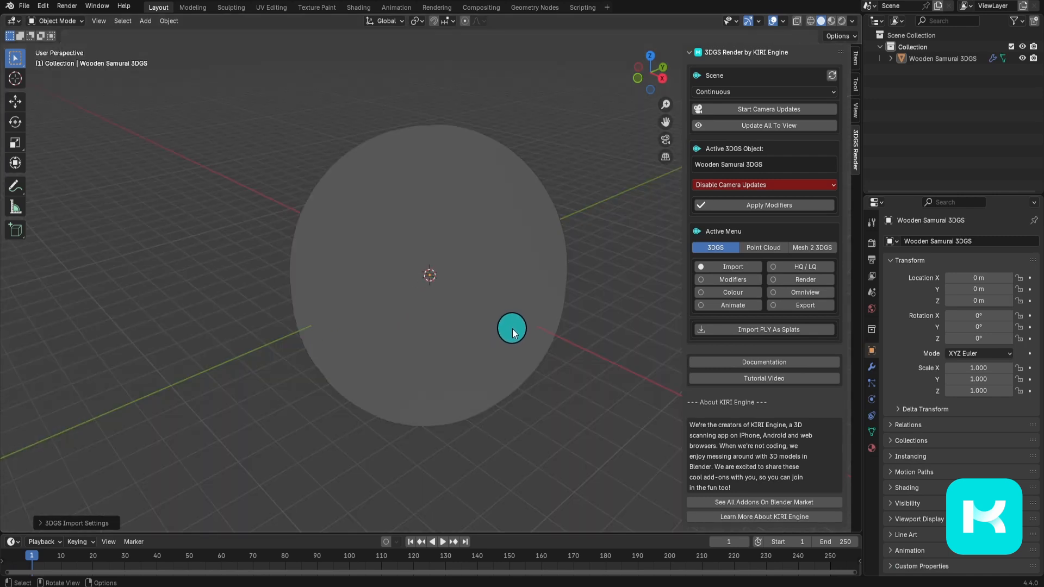
Step: Switch the viewport to wireframe shading and inspect the imported splat object from inside and outside
middle_click_drag(510, 327, 594, 310)
middle_click_drag(497, 305, 570, 296)
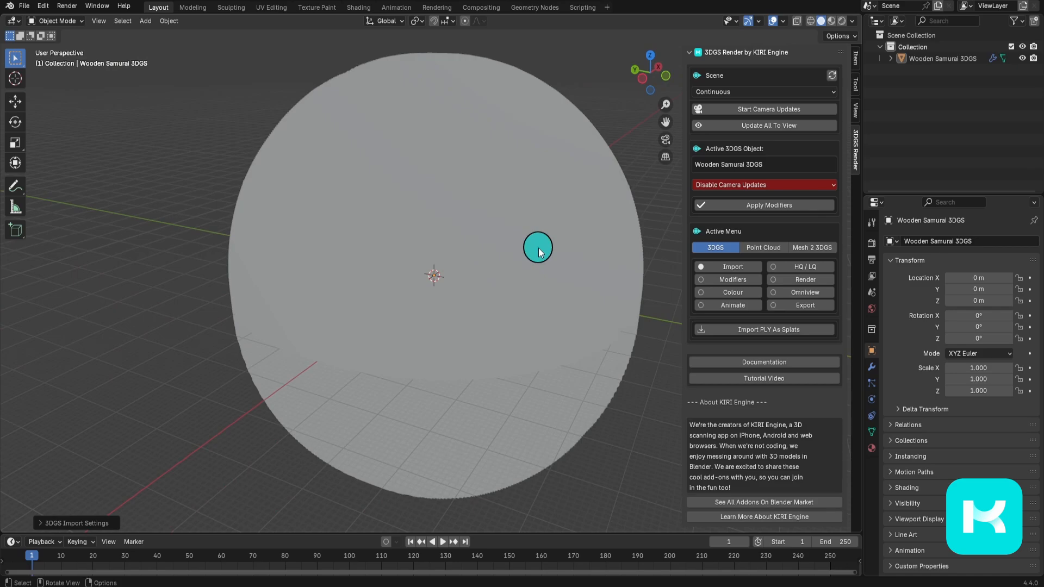
key("shift+z")
scroll(560, 307, "up", 5)
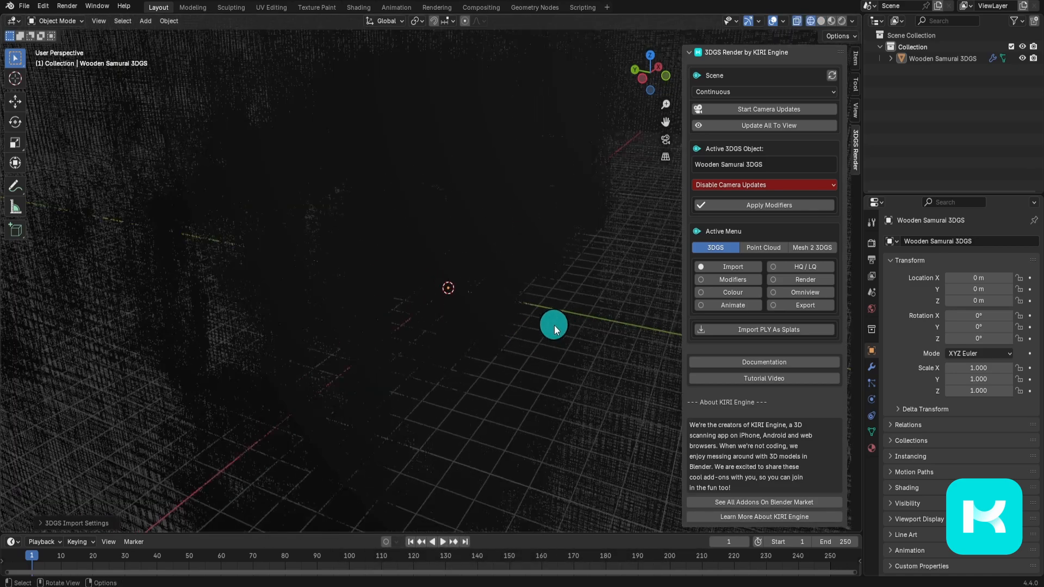
middle_click_drag(553, 325, 478, 285)
scroll(468, 282, "down", 8)
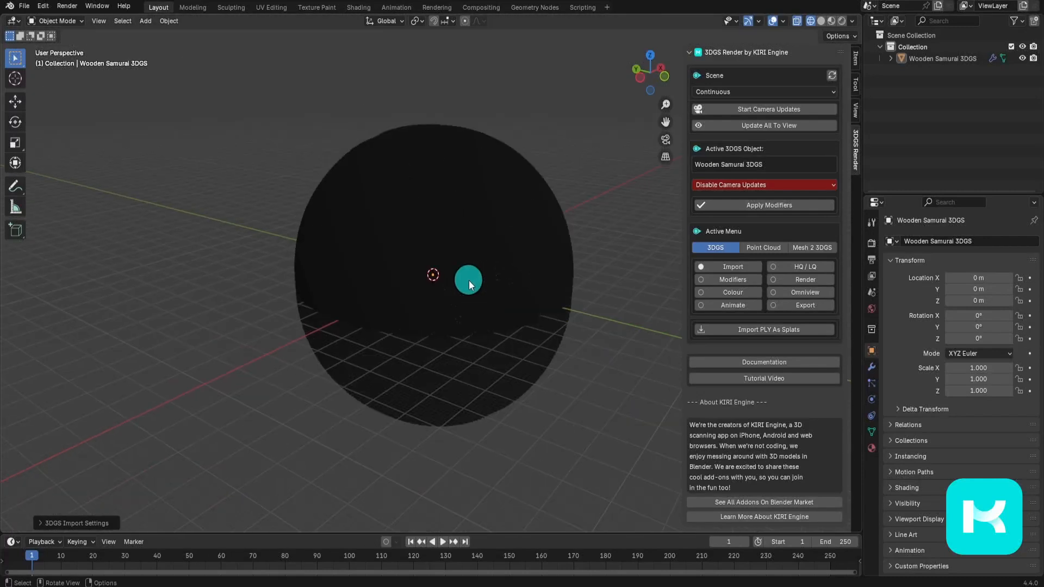
Step: Enable Scene Statistics for the status bar in the interface preferences
left_click(43, 6)
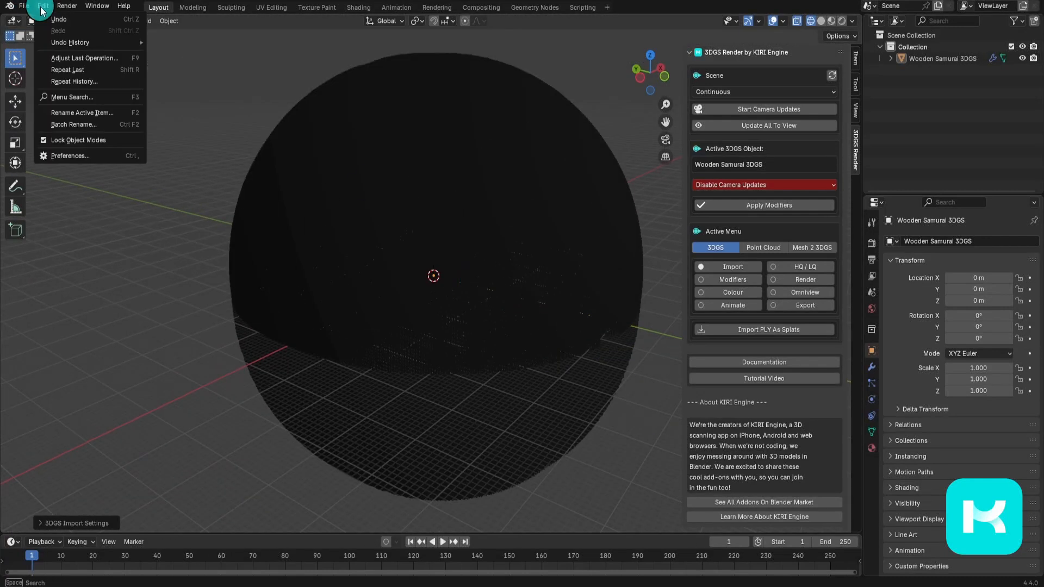
left_click(103, 155)
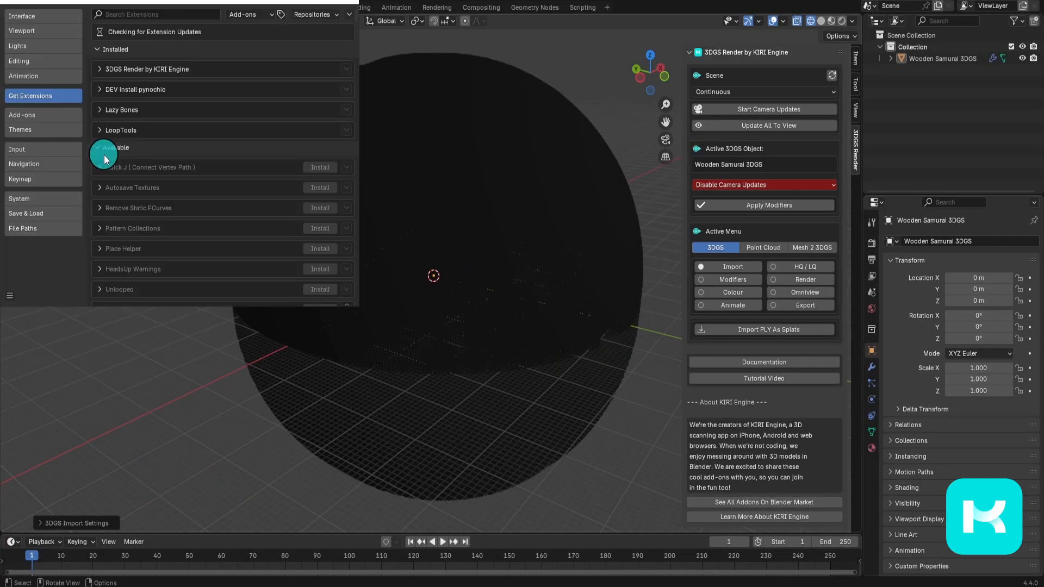
left_click(62, 19)
left_click(156, 238)
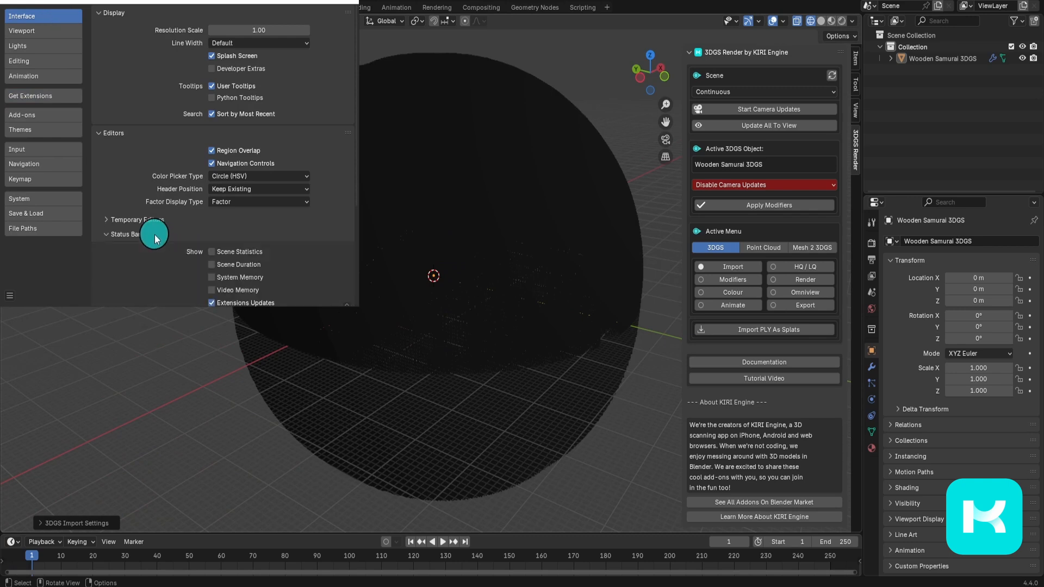
scroll(299, 225, "down", 3)
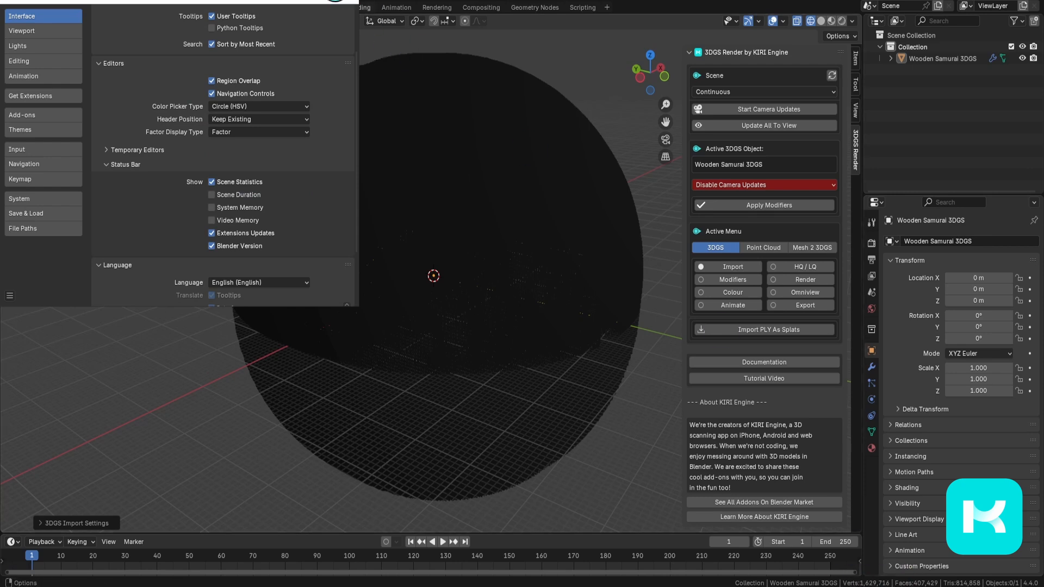
left_click(459, 273)
Step: Select the Wooden Samurai 3DGS object and set its camera update mode to Show As Point Cloud
left_click(525, 298)
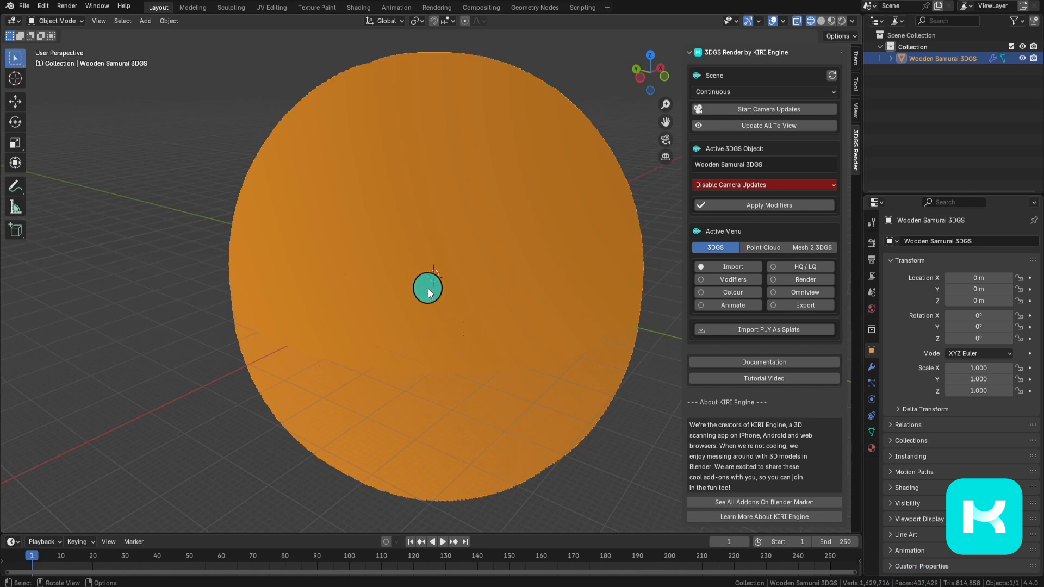
middle_click_drag(423, 288, 515, 322)
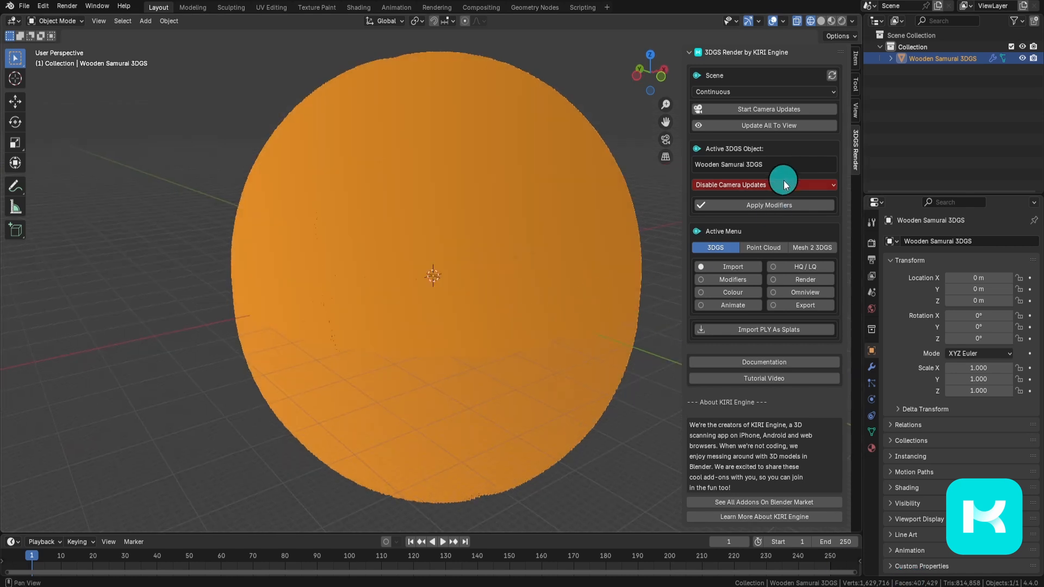
left_click(756, 185)
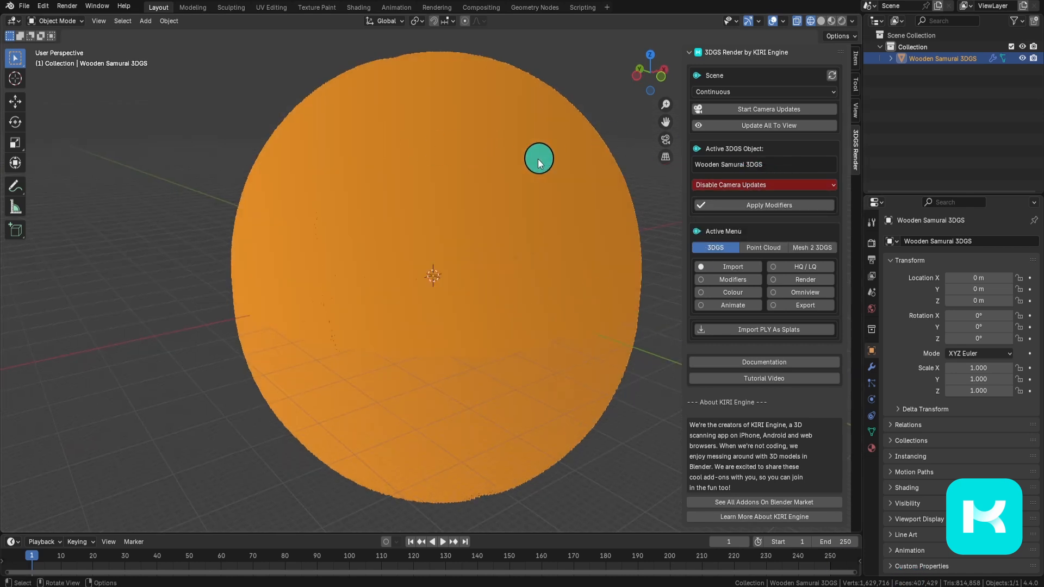
left_click(783, 184)
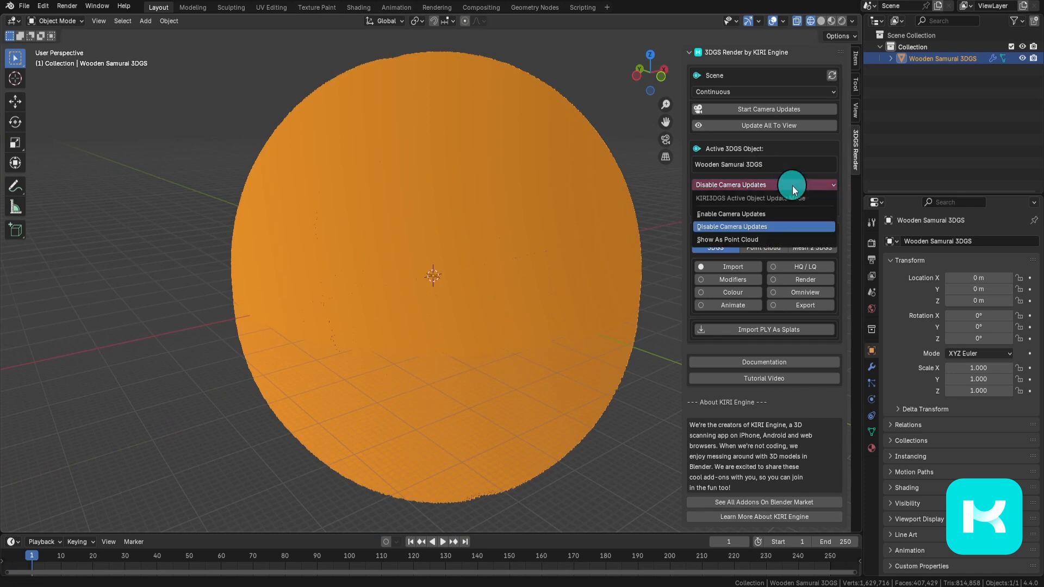
left_click(739, 240)
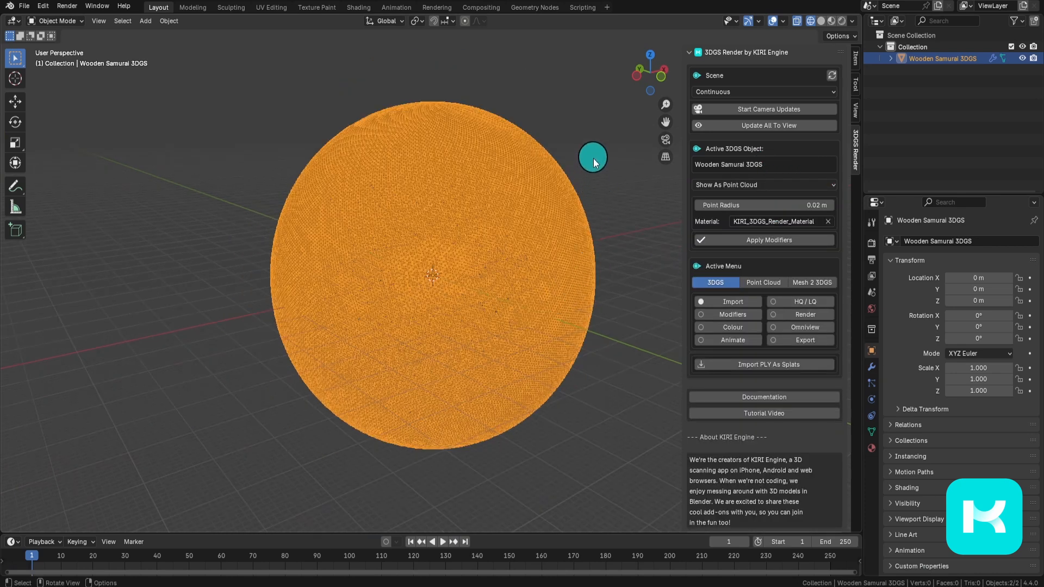
Step: Switch the viewport to Material Preview shading to show the point cloud in colour
key("z")
left_click(593, 260)
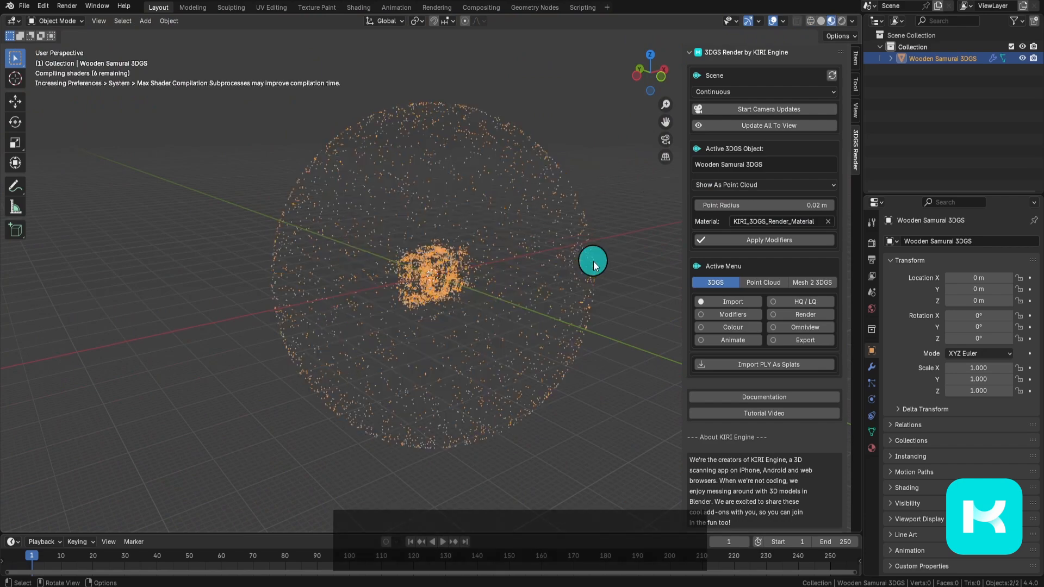
middle_click_drag(553, 366, 356, 340)
left_click(482, 304)
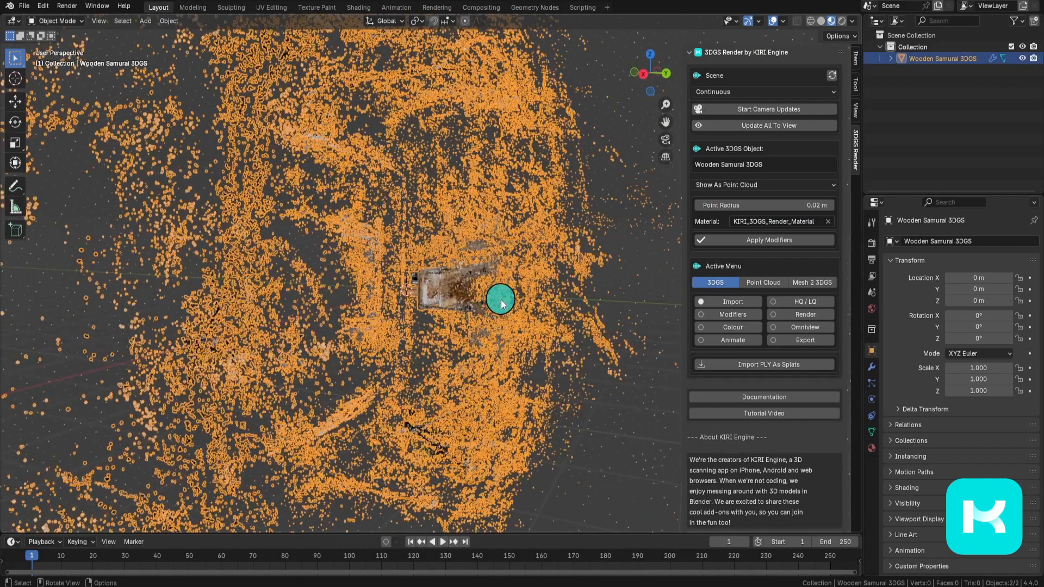
key("g")
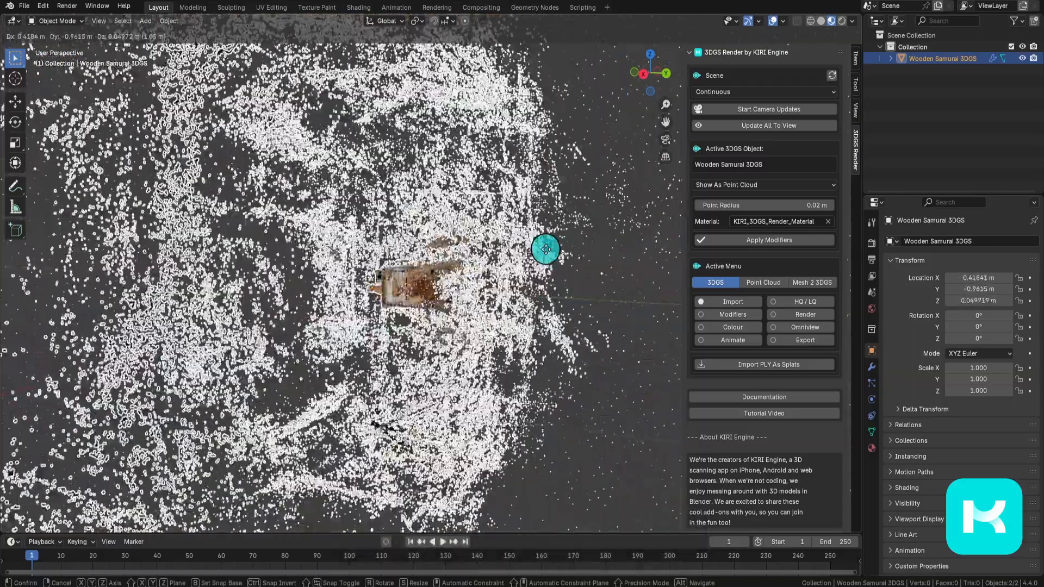
right_click(511, 286)
Step: Rotate the Wooden Samurai scan -90° around the global X axis so the figure sits upright
scroll(456, 282, "down", 7)
middle_click_drag(456, 283, 534, 285)
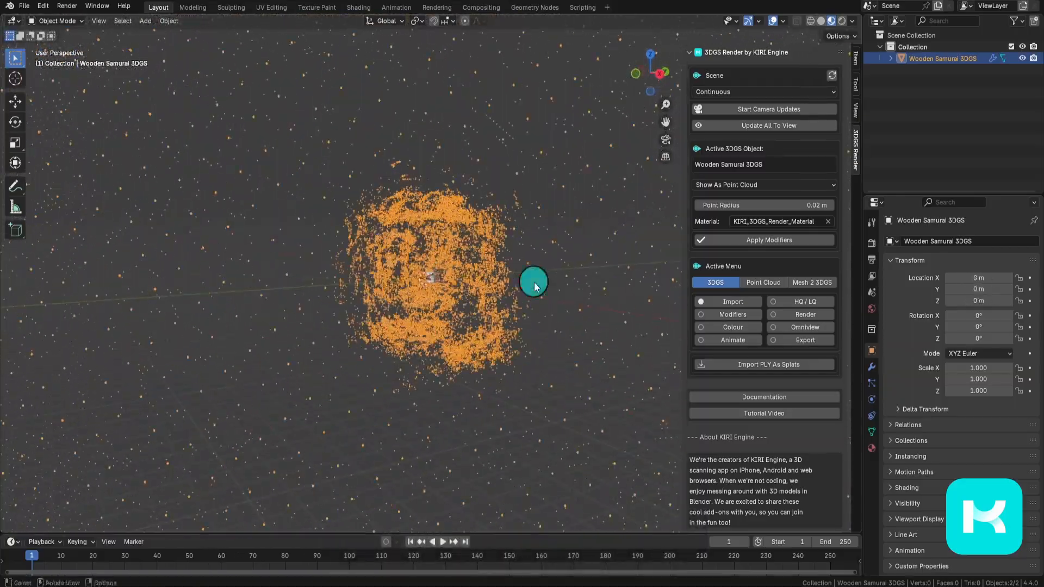
scroll(497, 292, "up", 15)
middle_click_drag(494, 315, 353, 231)
middle_click_drag(422, 271, 459, 263)
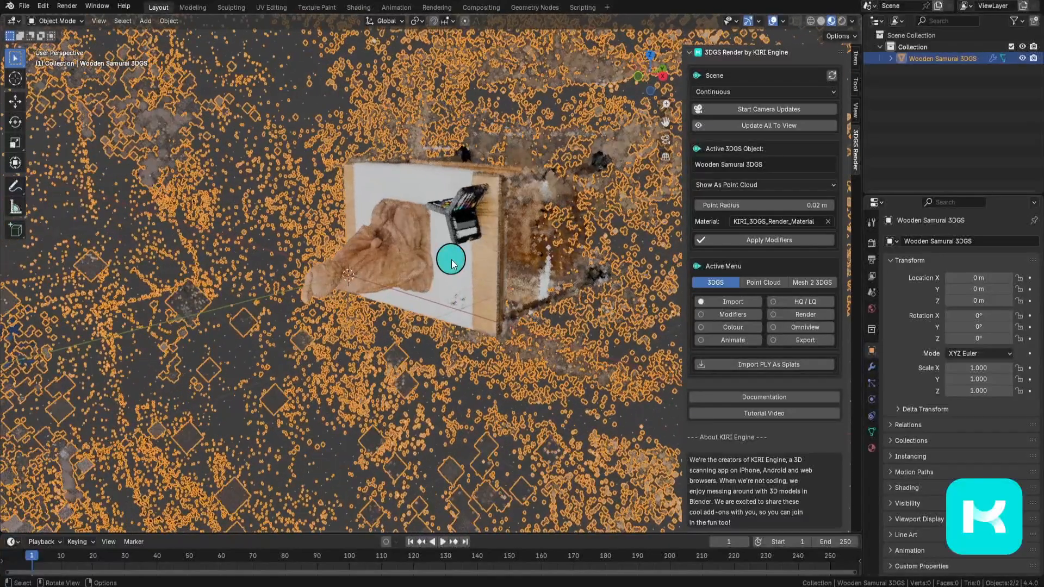
type("rx90")
key("minus")
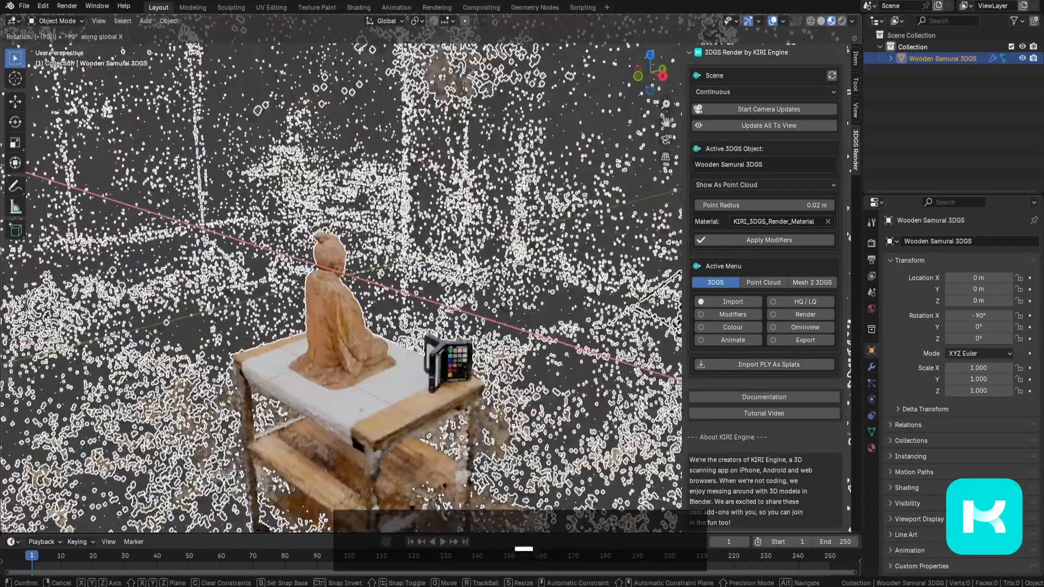
key("Return")
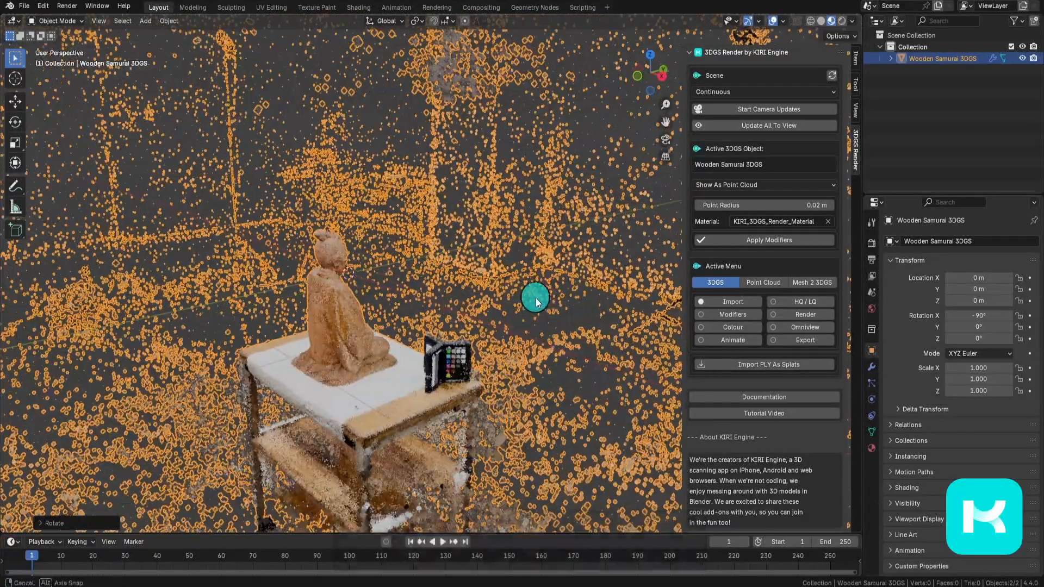
Step: Rotate the Wooden Samurai scan 180° around the global Z axis so the figure faces the front view
middle_click_drag(536, 299, 582, 408)
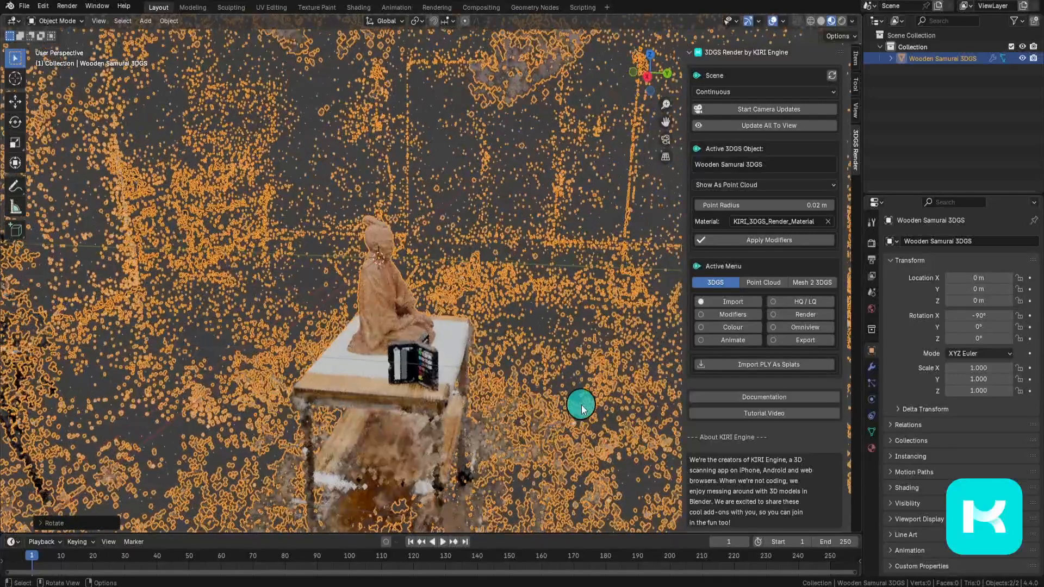
left_click(449, 304)
middle_click_drag(457, 288, 454, 324)
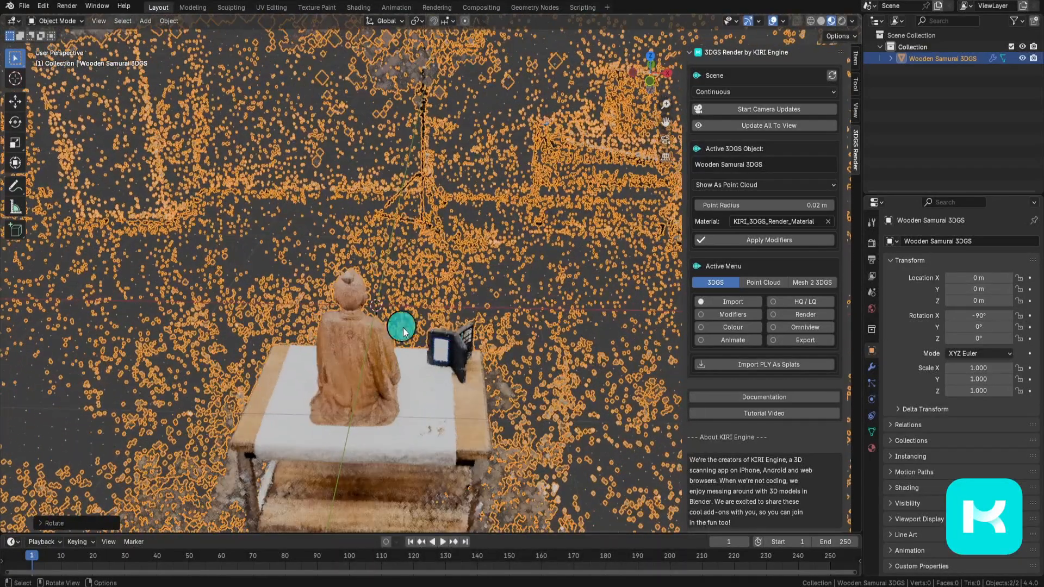
key("r")
key("z")
key("1")
key("8")
key("0")
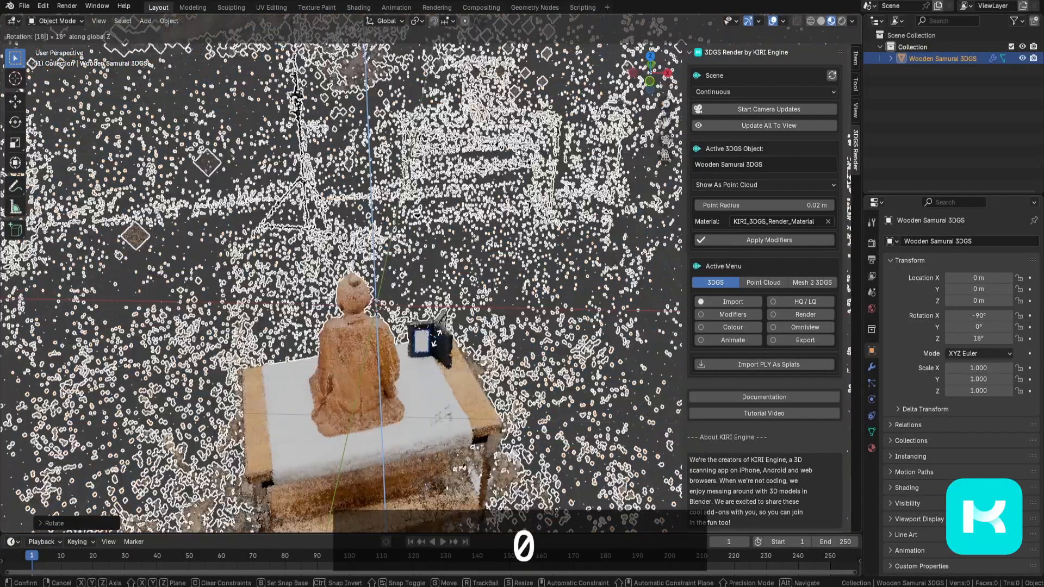
key("Return")
Step: Move the scan in the front view by about -0.12 m in X and 0.67 m in Z to bring the tabletop to the world origin
key("KP_1")
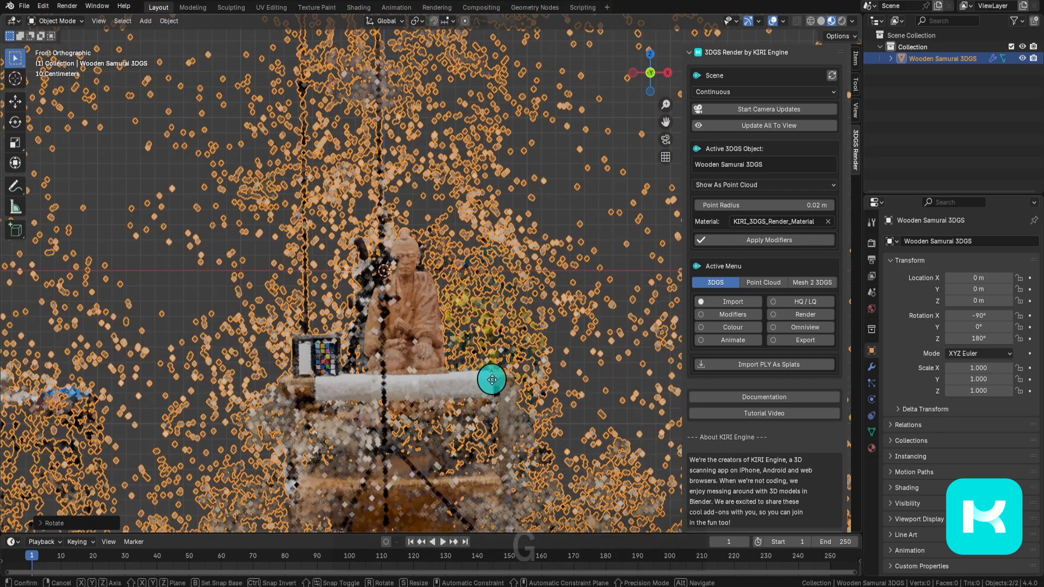
key("g")
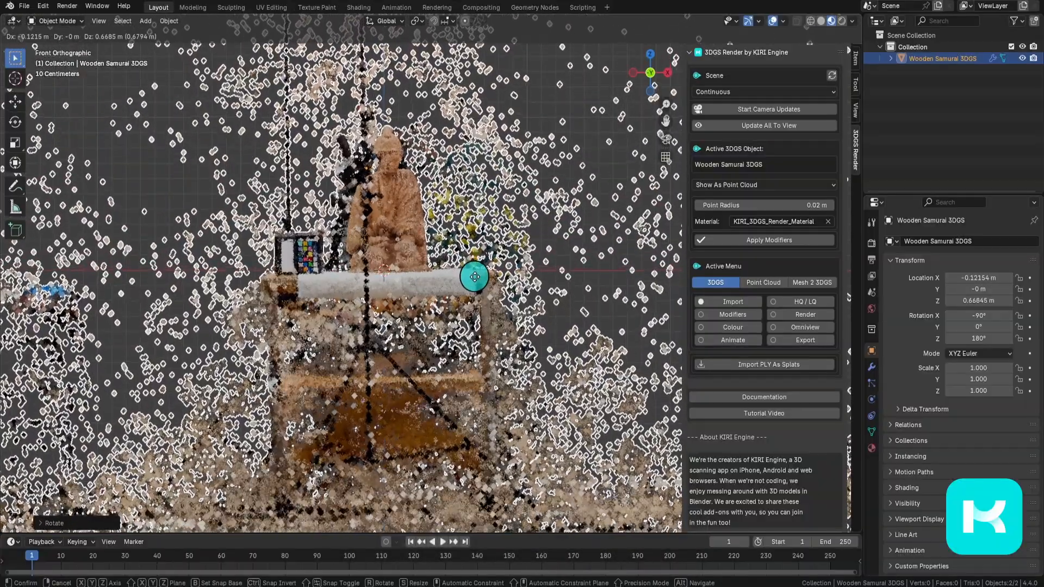
left_click(475, 276)
Step: Add a camera to the scene and look through it
middle_click_drag(475, 276, 369, 292)
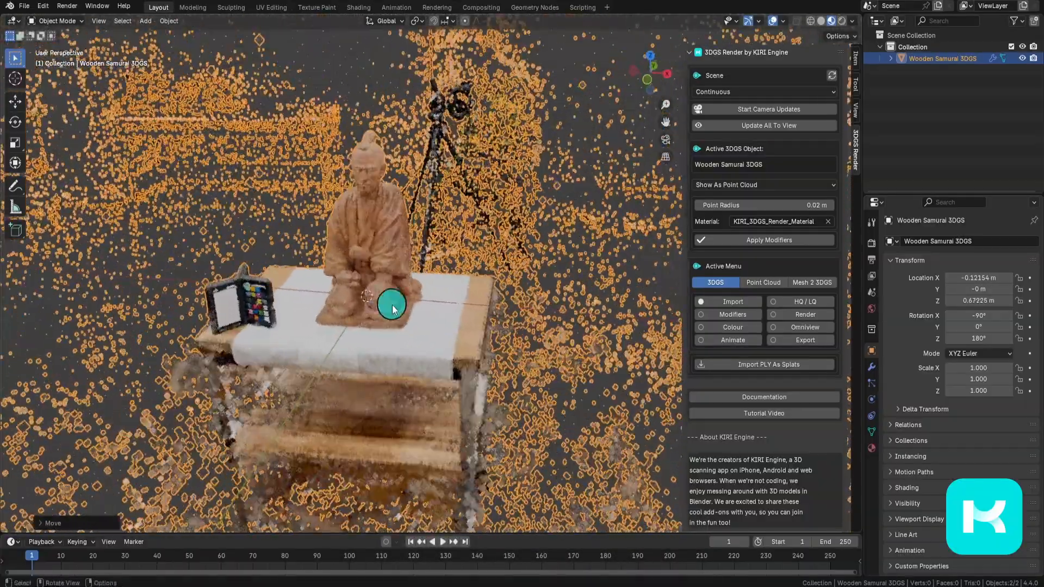
scroll(393, 306, "down", 11)
mouse_move(457, 319)
middle_mouse_down()
mouse_move(393, 311)
mouse_move(455, 320)
mouse_move(289, 320)
mouse_move(555, 323)
mouse_move(335, 319)
mouse_move(468, 329)
middle_mouse_up()
scroll(392, 312, "up", 10)
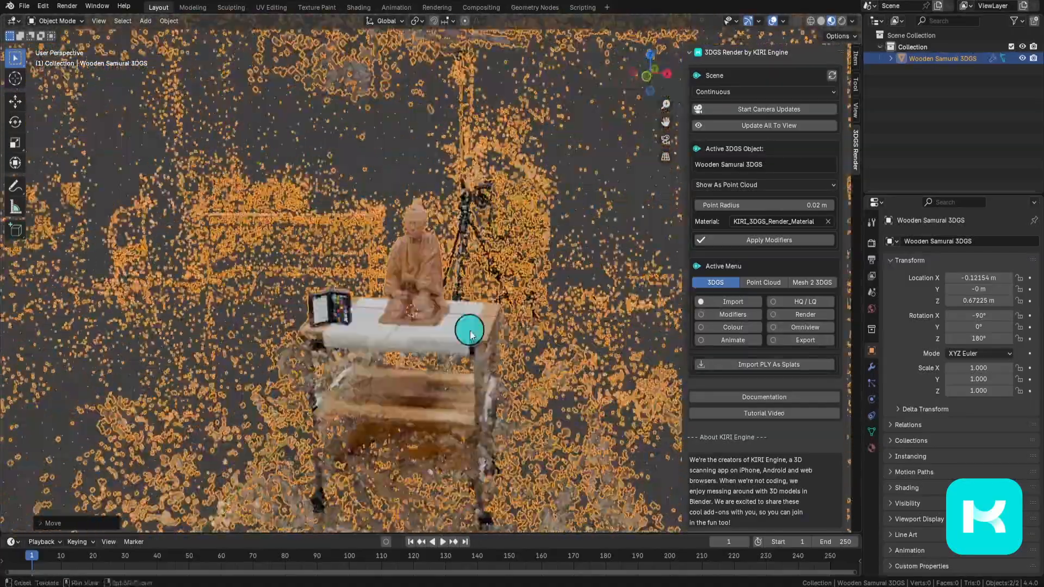
key("shift+a")
type("camera")
key("Return")
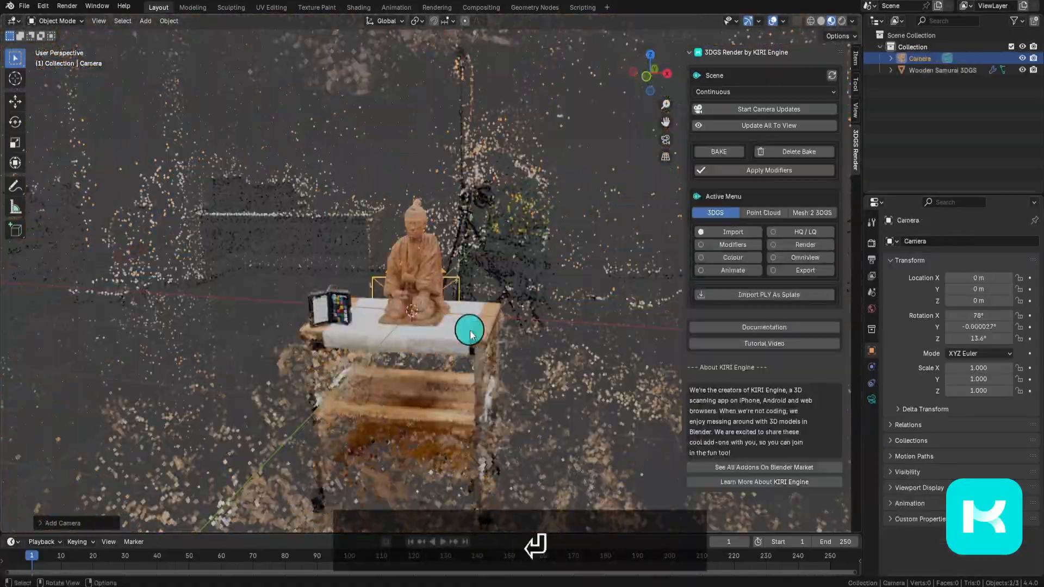
key("KP_0")
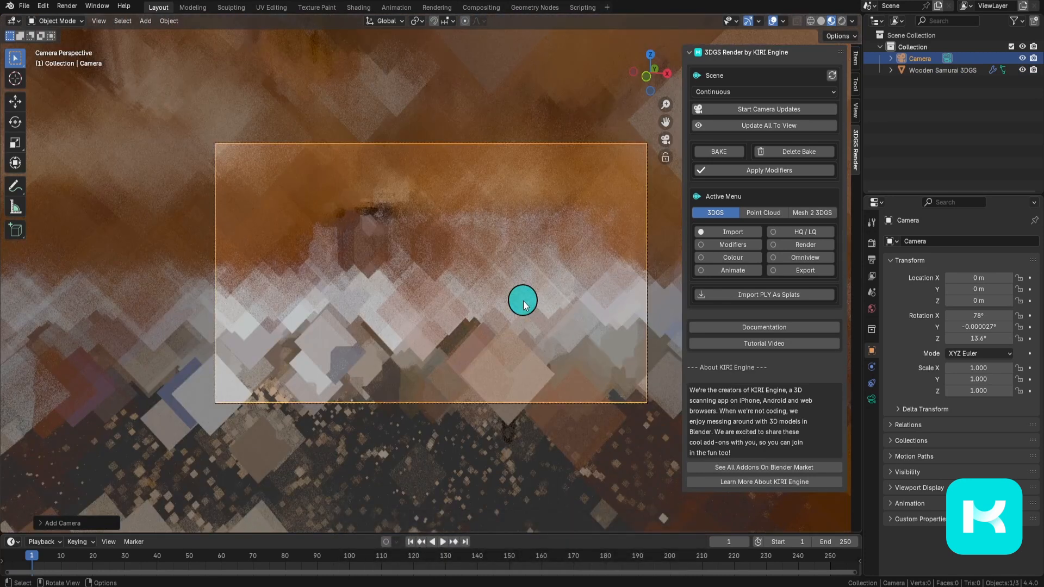
Step: Pull the camera back about 4.94 m along its local Z axis and raise it about 0.3 m to frame the samurai
key("g")
key("z")
key("z")
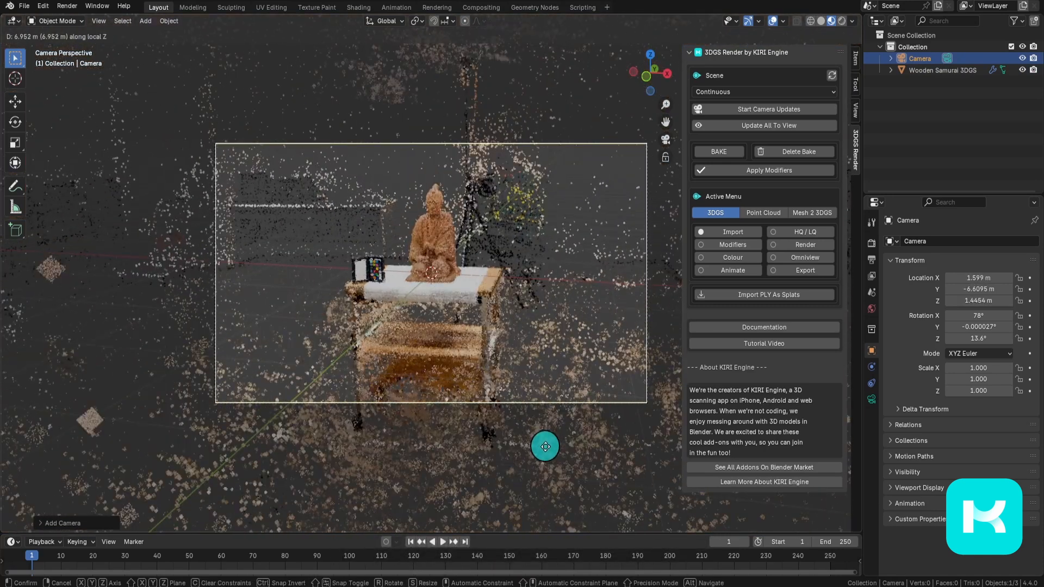
left_click(535, 416)
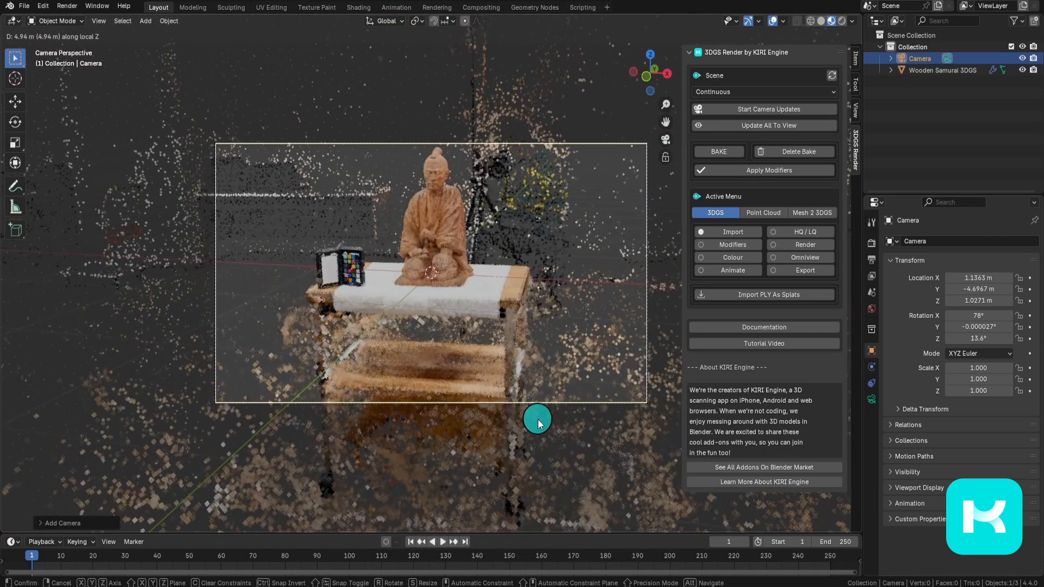
key("g")
key("z")
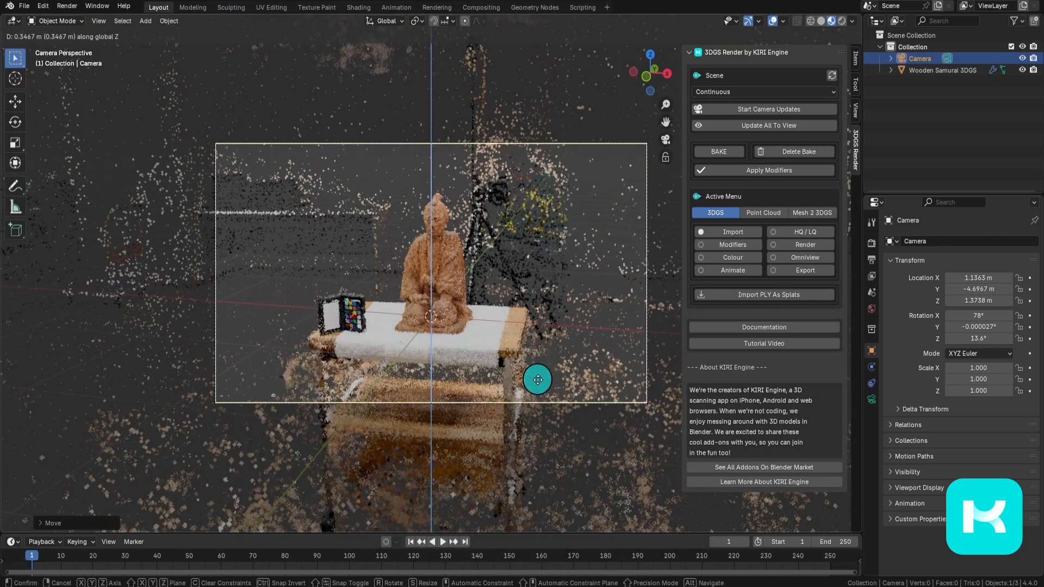
left_click(583, 377)
Step: Select the Wooden Samurai scan and set its update mode to Enable Camera Updates
scroll(586, 374, "up", 1)
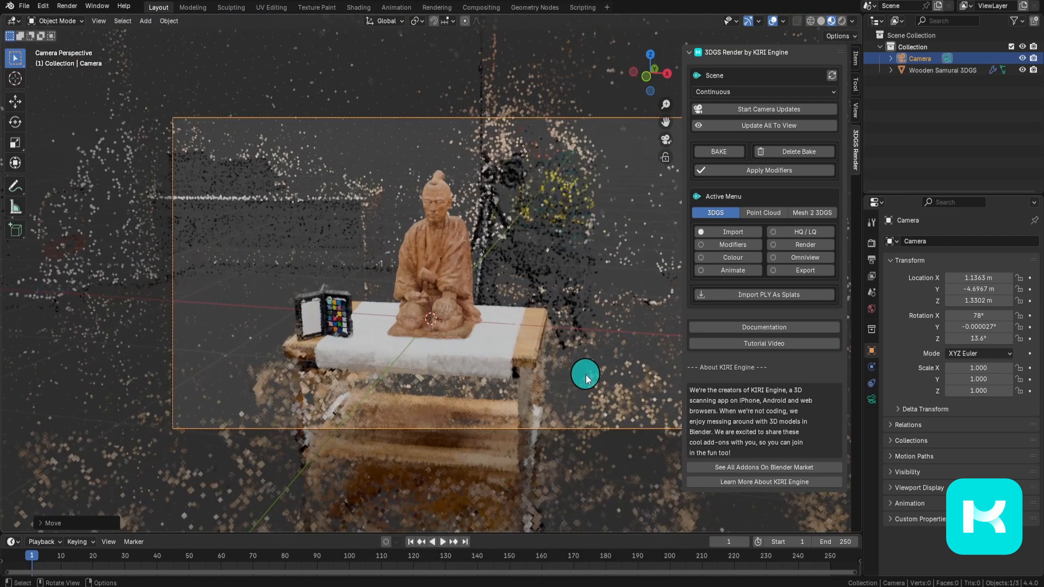
middle_click_drag(586, 374, 522, 379, "shift")
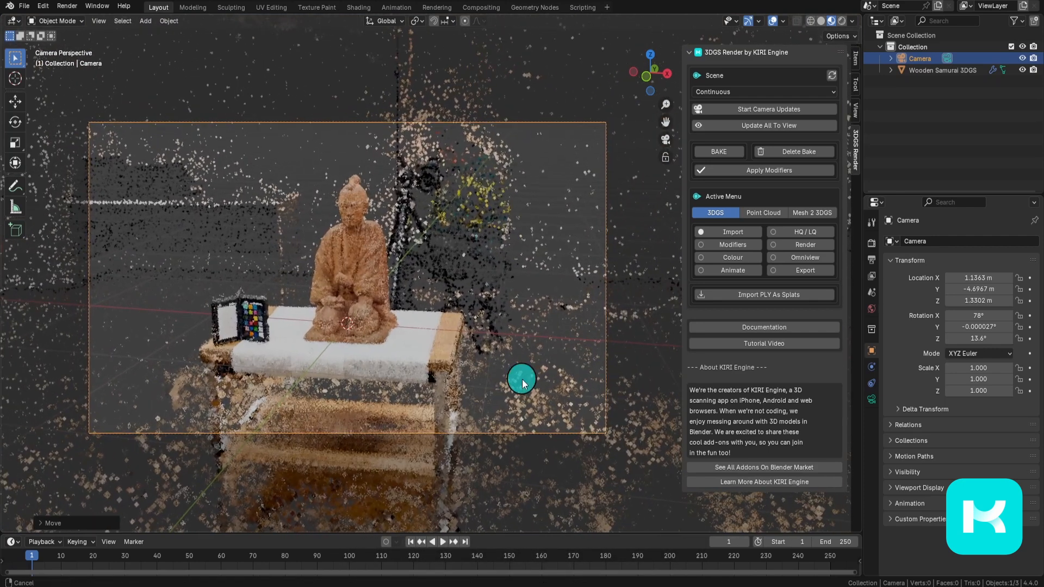
scroll(522, 380, "down", 7)
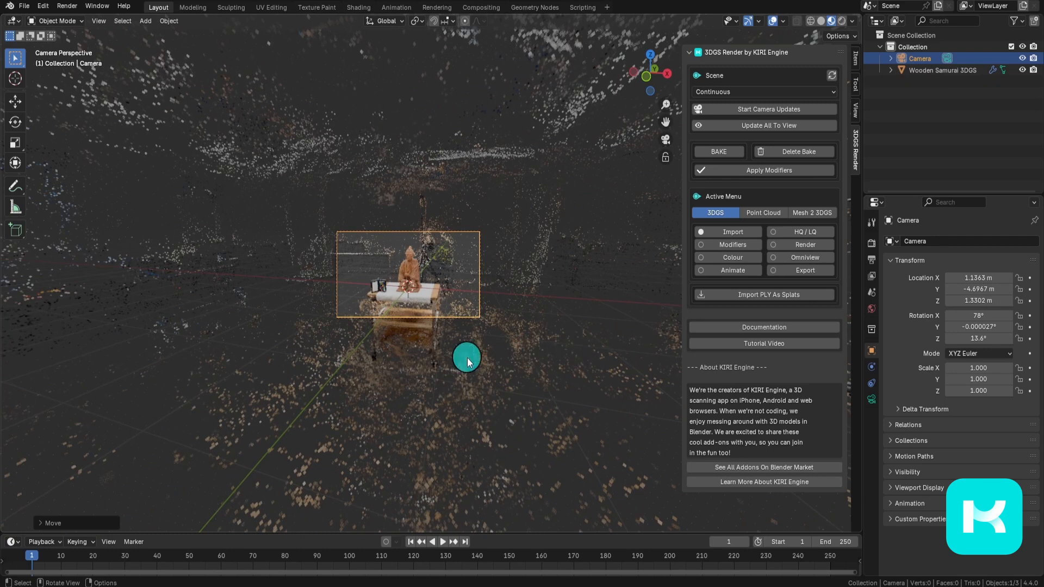
left_click(478, 389)
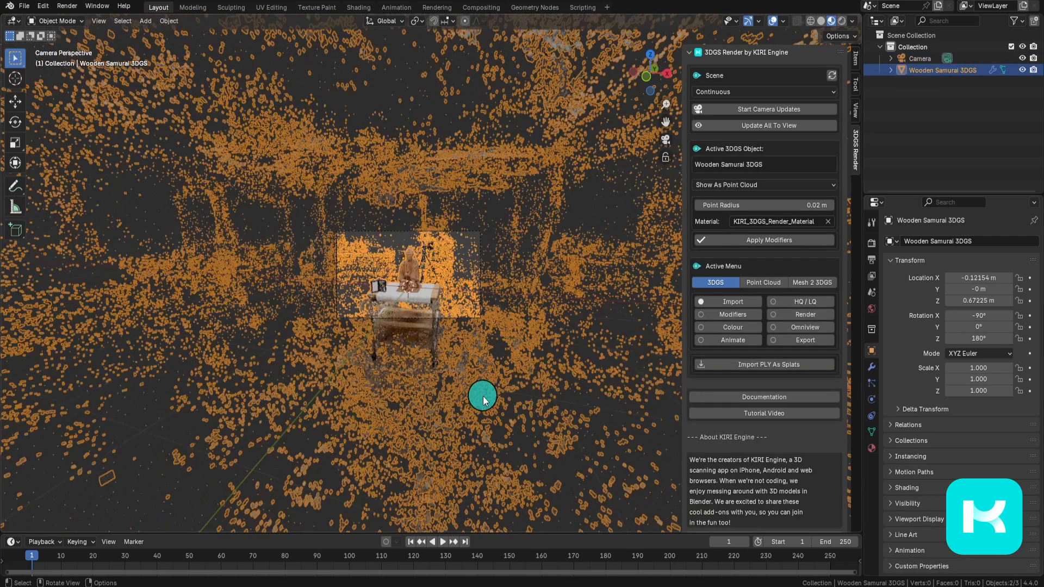
left_click(801, 185)
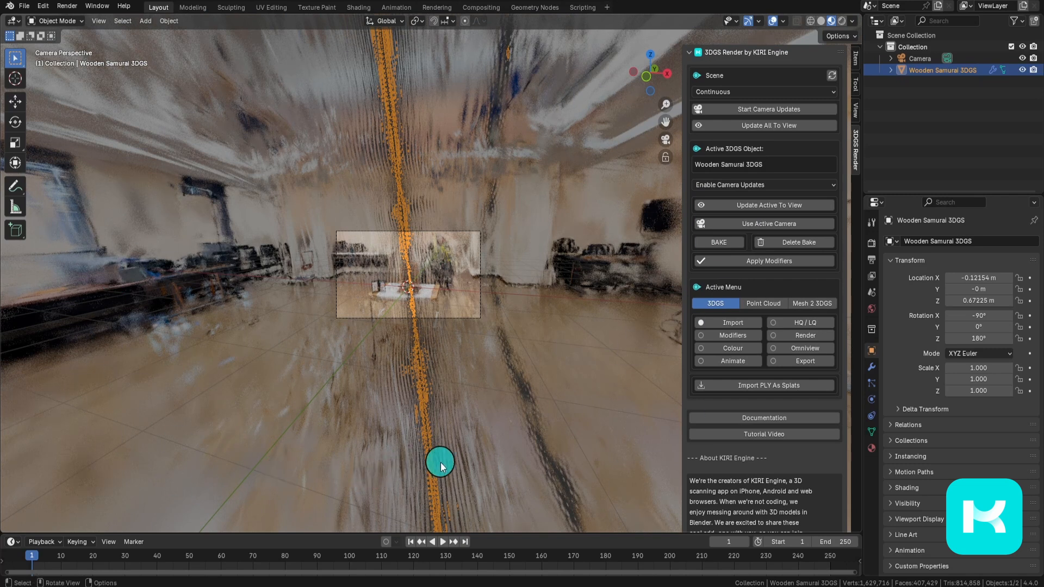
Step: Check the splats within the camera frame and return the scan's update mode to Show As Point Cloud
key("Home")
middle_click_drag(514, 454, 481, 455, "shift")
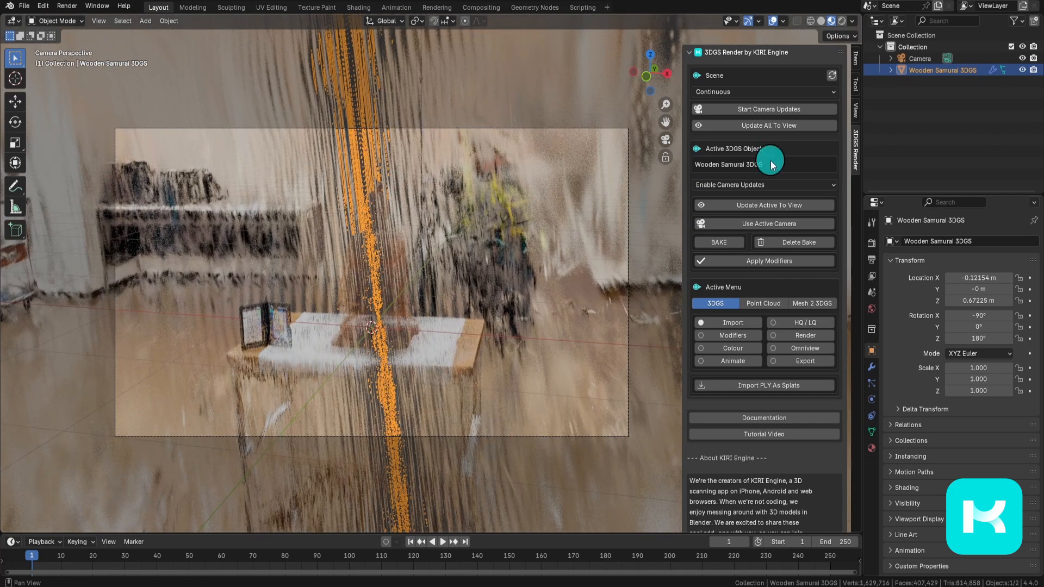
left_click(797, 186)
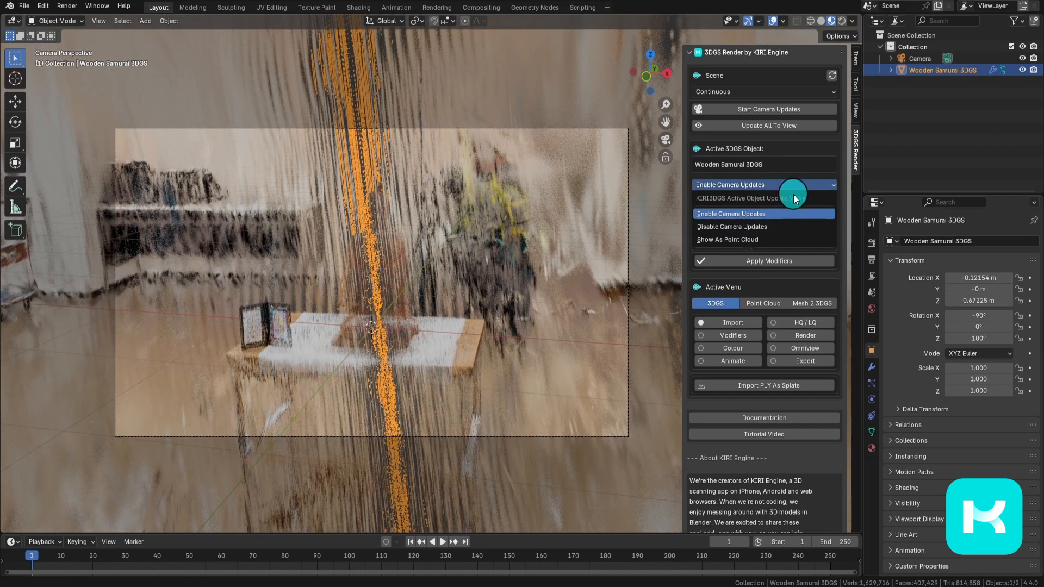
left_click(793, 240)
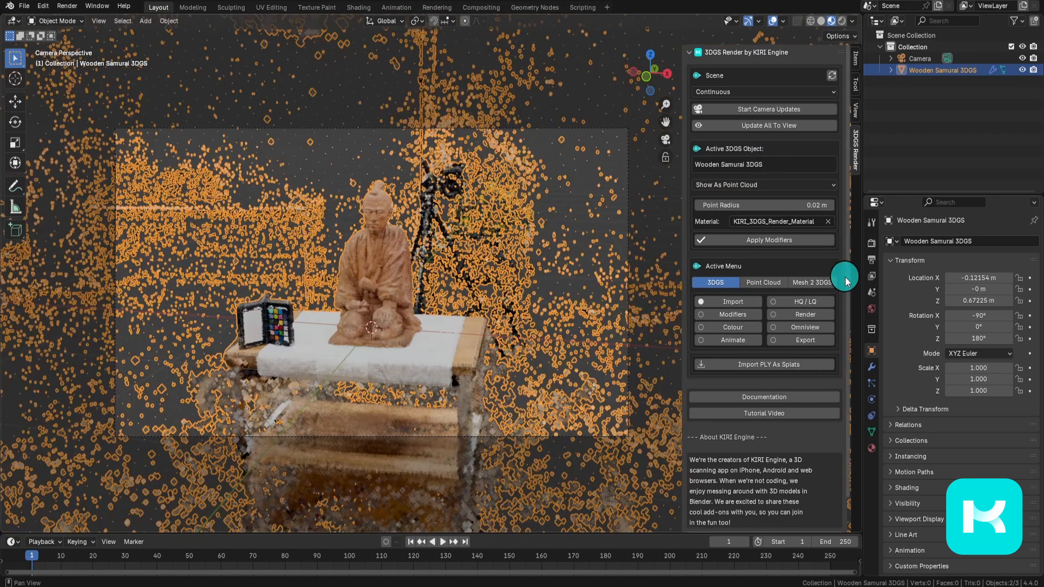
Step: Show the 3DGS modifier options and add the Camera Cull modifier to the Wooden Samurai scan
left_click(703, 314)
scroll(572, 352, "down", 2)
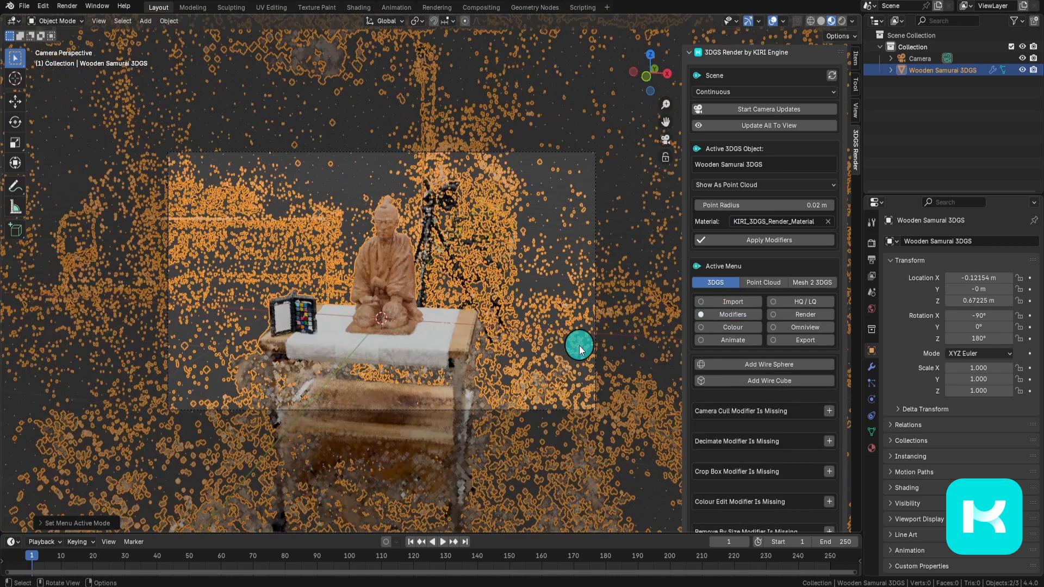
scroll(799, 411, "down", 4)
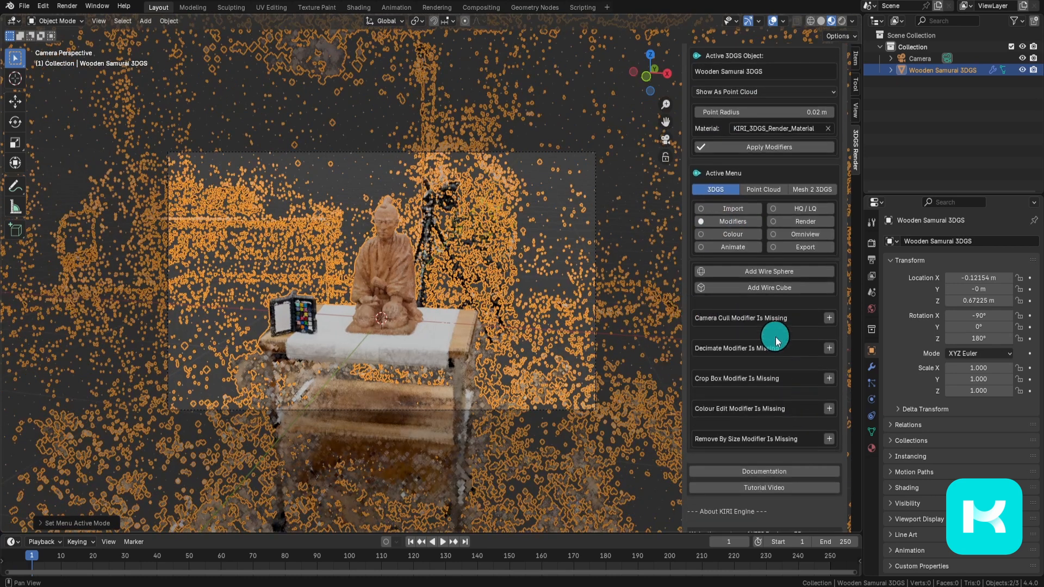
left_click(817, 323)
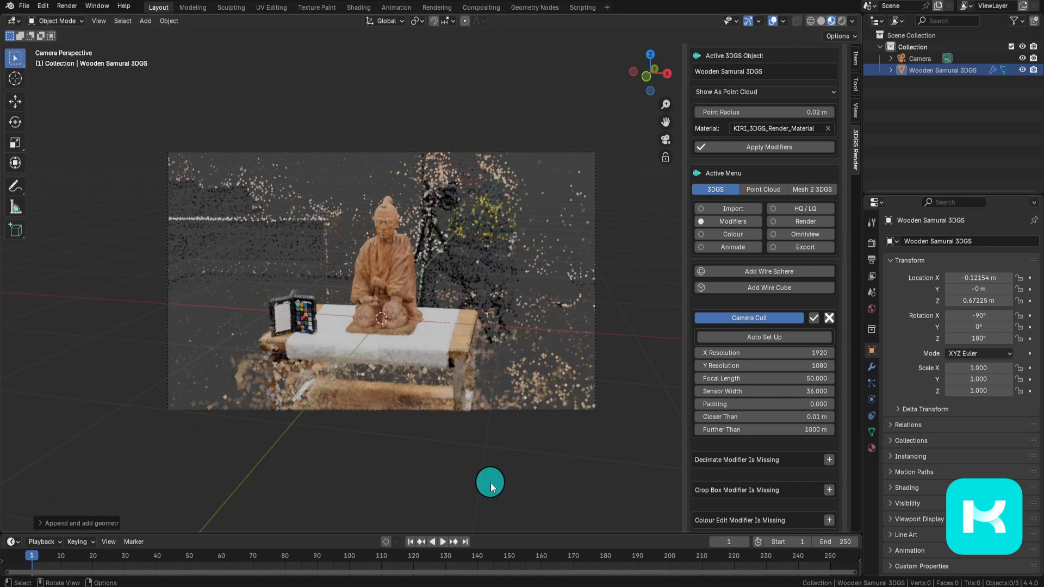
Step: Lock the camera to the view and orbit it around the samurai to a wider angle, testing the camera culling
scroll(602, 350, "up", 4)
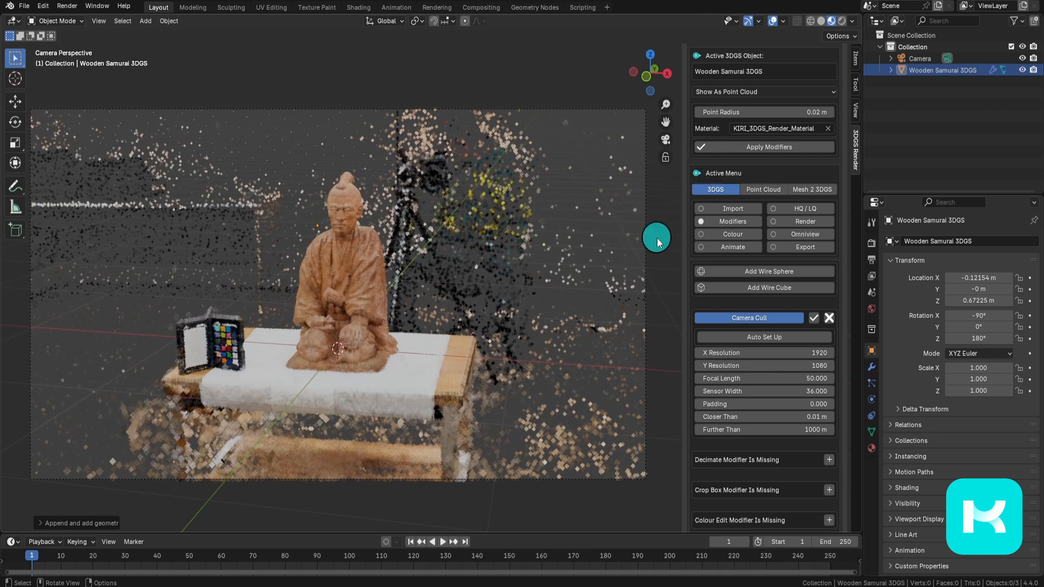
left_click(667, 160)
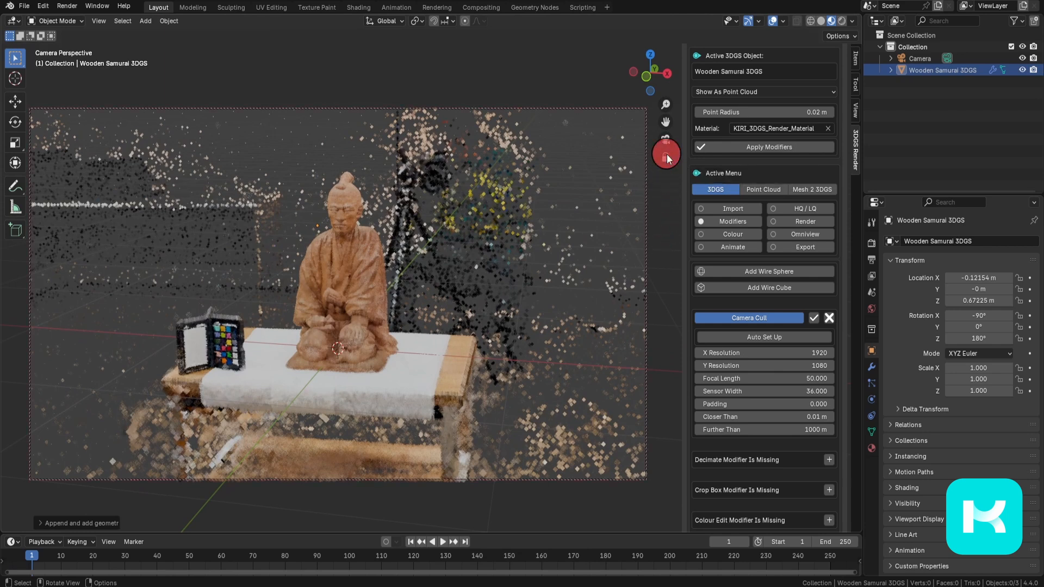
middle_click_drag(593, 352, 449, 361)
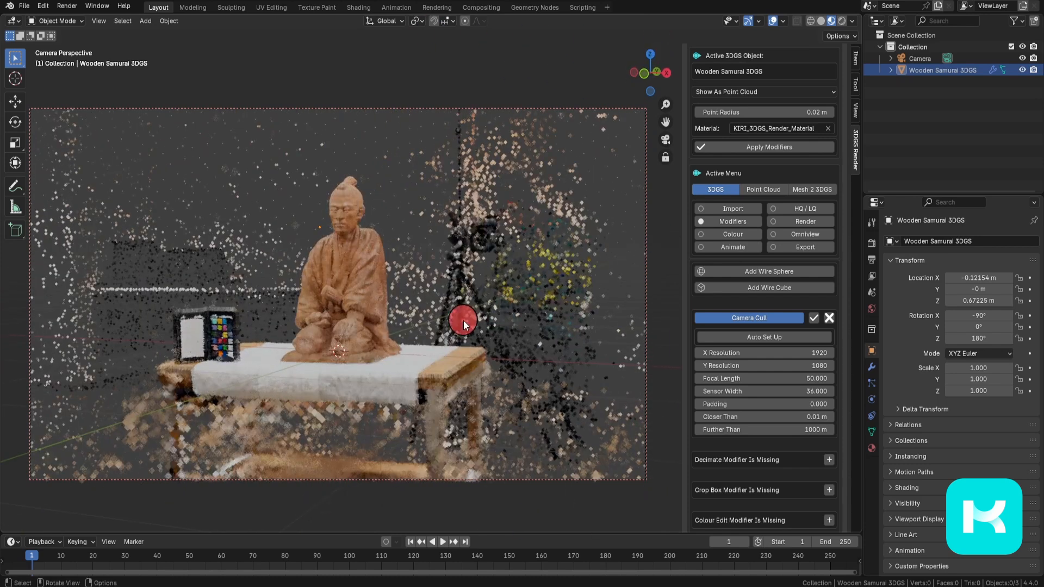
middle_click_drag(464, 321, 528, 364)
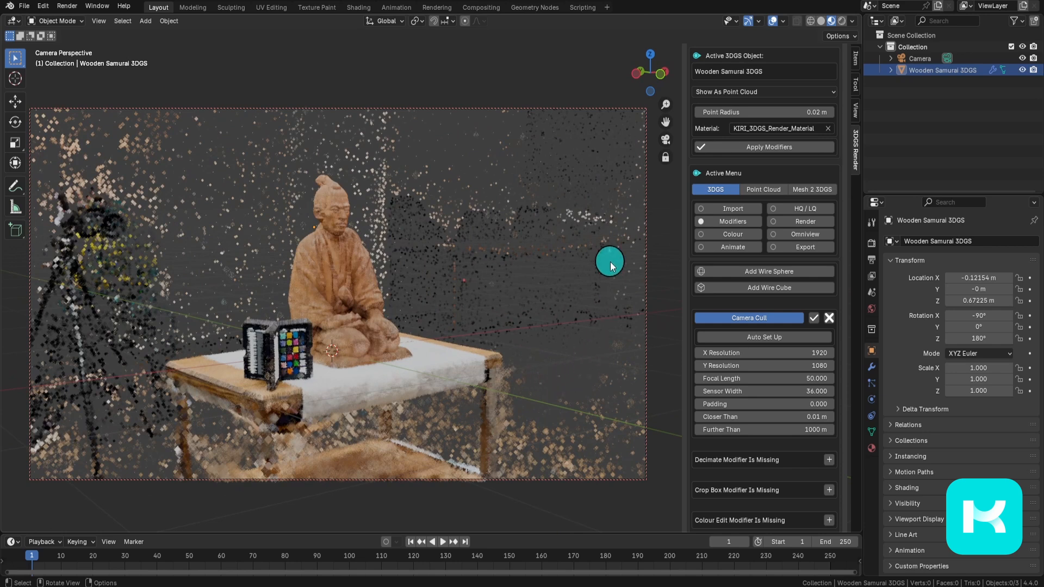
middle_click_drag(459, 304, 478, 296)
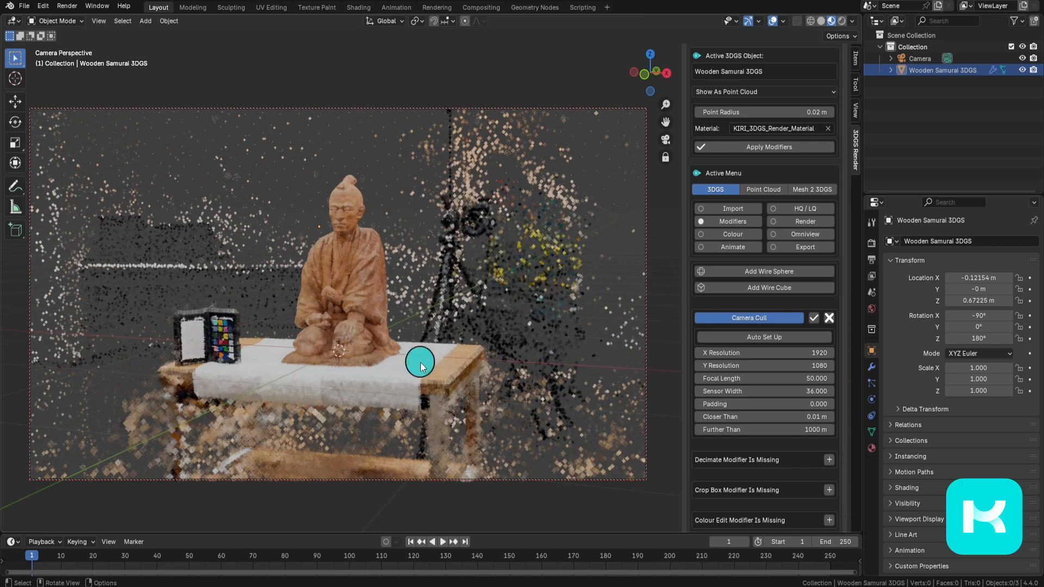
middle_click_drag(420, 367, 366, 294)
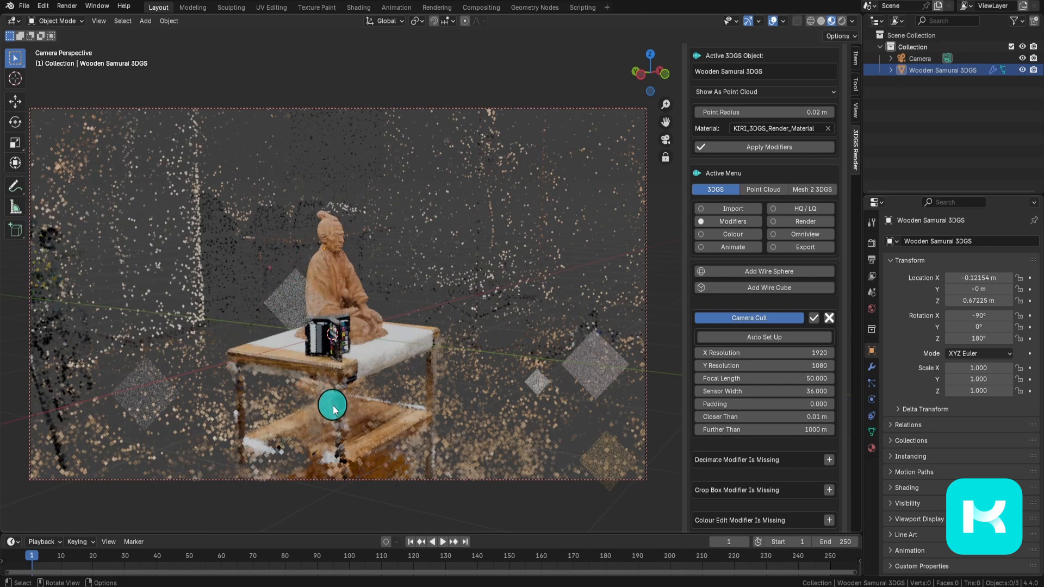
Step: Preview the culled scan with Enable Camera Updates and return it to Show As Point Cloud
left_click(744, 93)
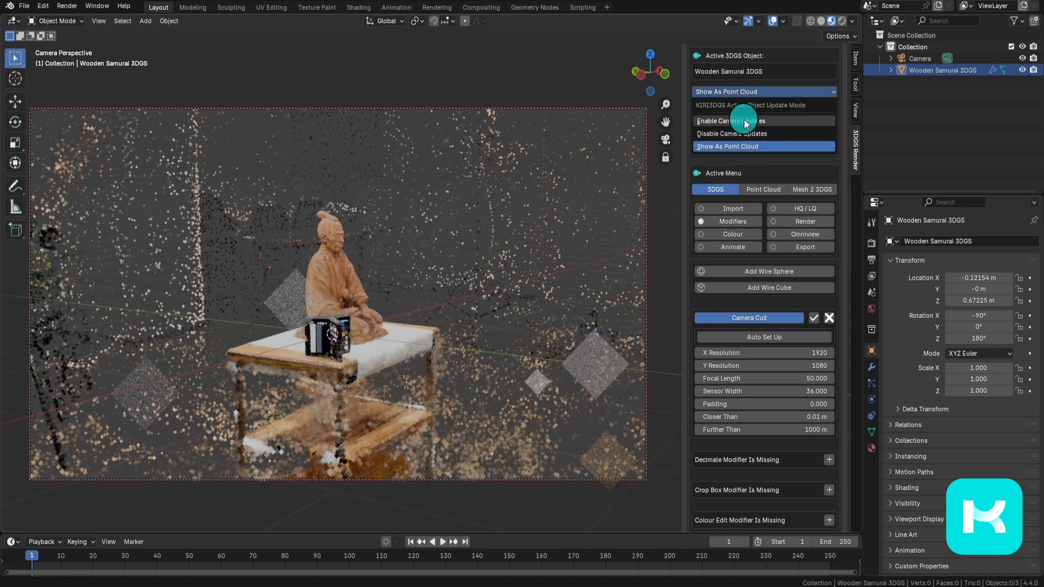
left_click(743, 122)
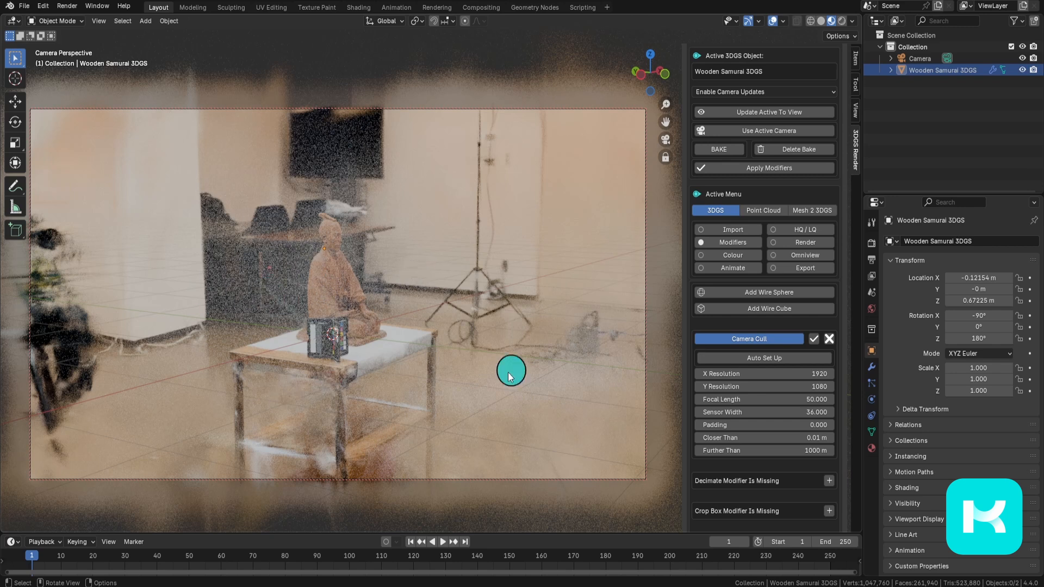
left_click(759, 90)
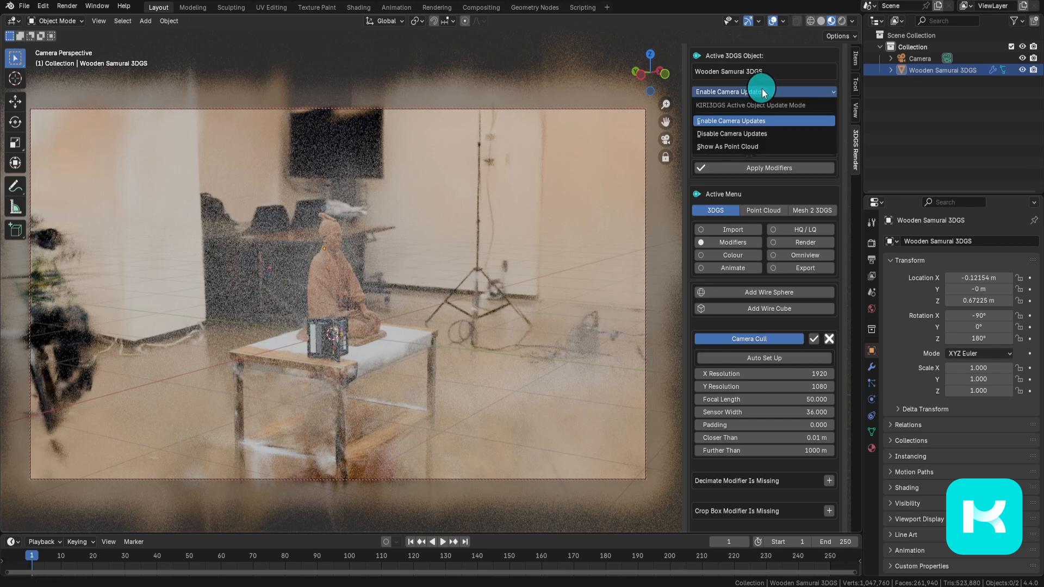
left_click(785, 145)
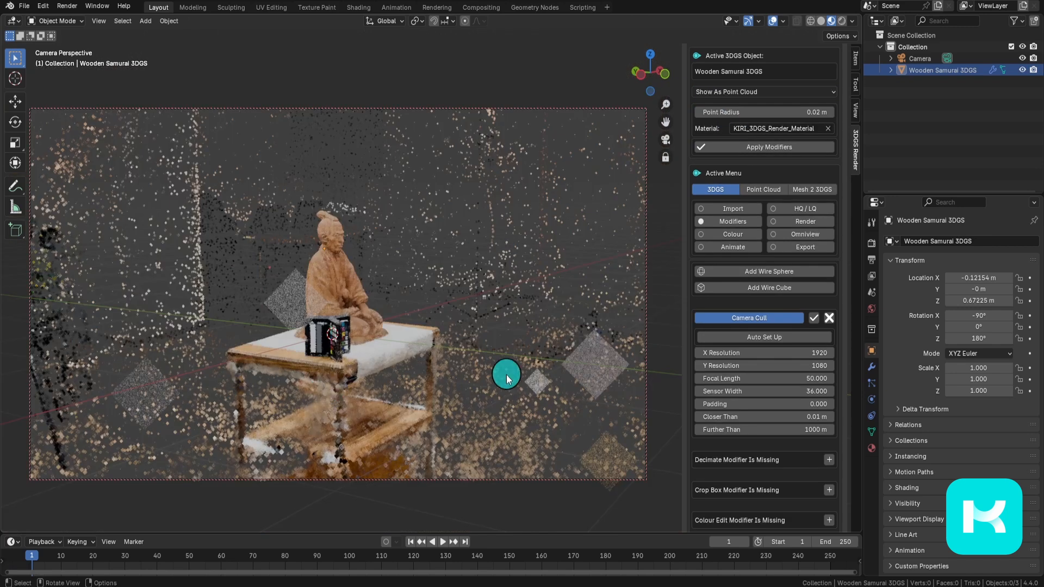
Step: Unlock the camera from the view and switch to Wireframe shading to inspect the camera from outside
left_click(664, 157)
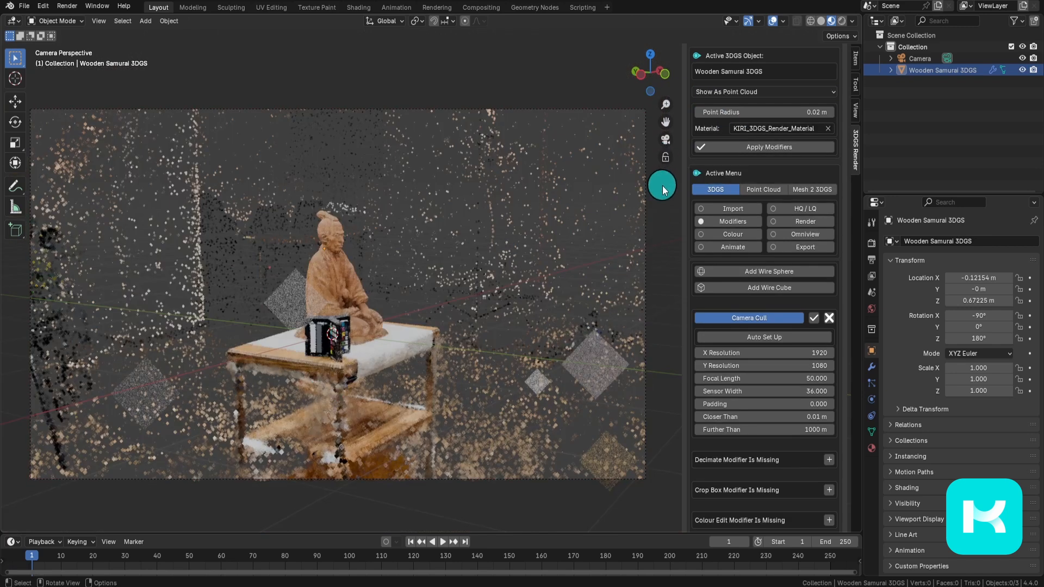
mouse_move(659, 175)
middle_mouse_down()
mouse_move(561, 272)
mouse_move(515, 291)
mouse_move(463, 276)
mouse_move(522, 282)
mouse_move(477, 294)
mouse_move(543, 305)
middle_mouse_up()
scroll(498, 269, "up", 4)
key("shift+z")
middle_click_drag(418, 302, 494, 318, "shift")
scroll(493, 318, "up", 5)
middle_click_drag(249, 287, 398, 319, "shift")
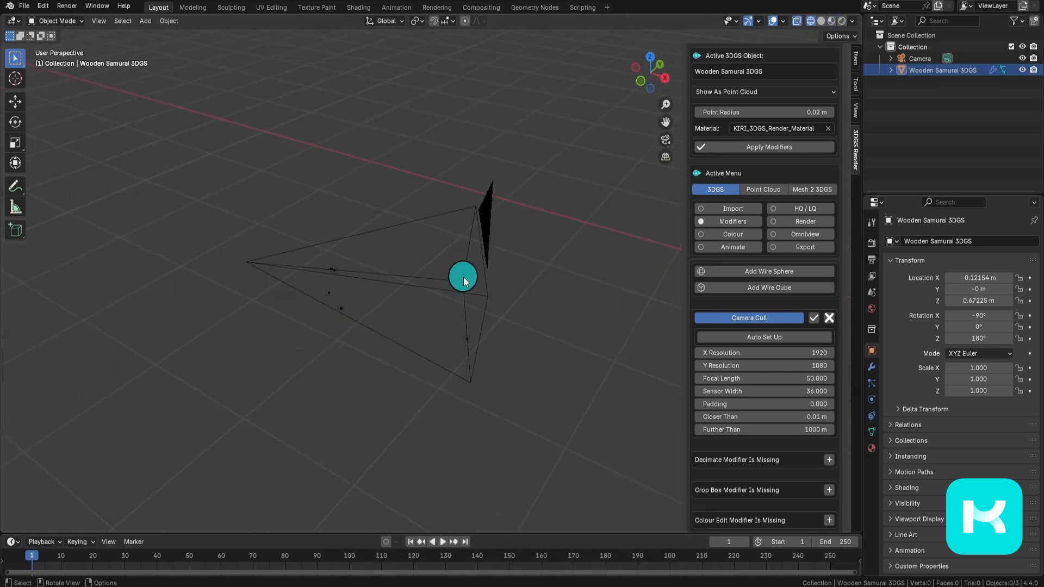
Step: Inspect the camera and culled points from outside and raise the Camera Cull modifier's Closer Than distance to 1.78 m
middle_click_drag(415, 326, 352, 255)
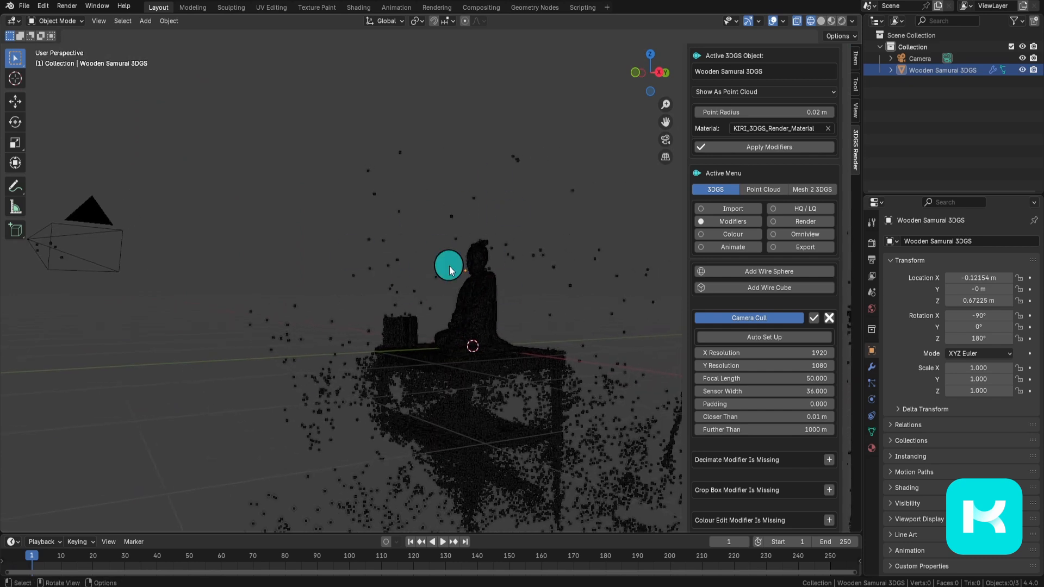
middle_click_drag(420, 241, 527, 349)
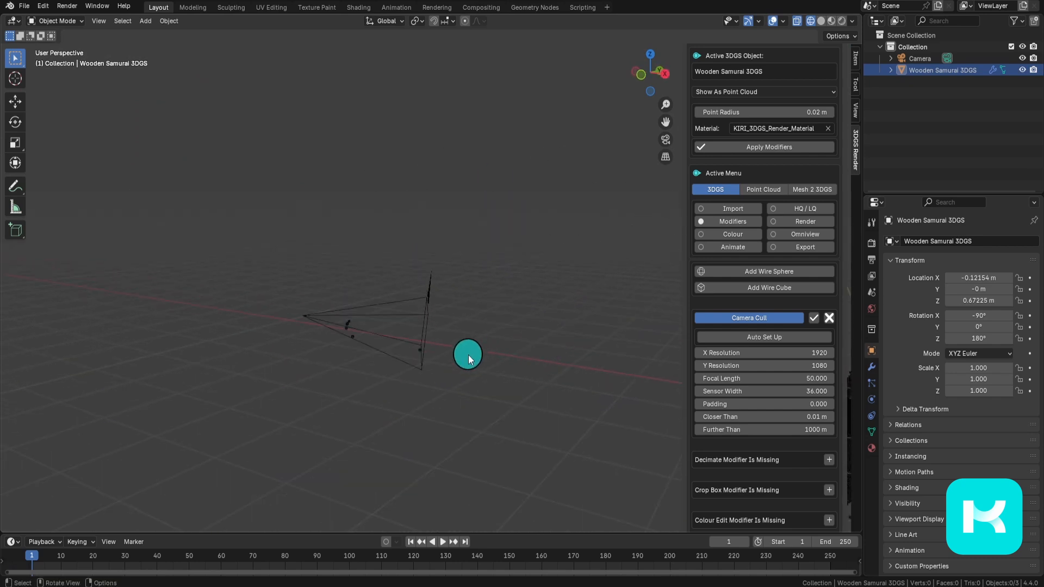
middle_click_drag(298, 358, 300, 354)
middle_click_drag(576, 411, 479, 315)
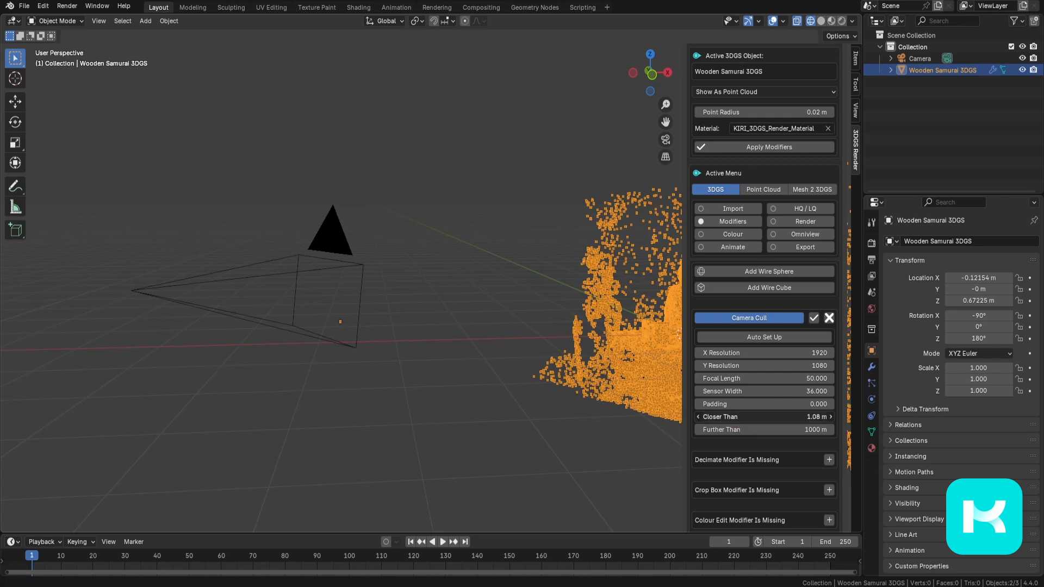
left_click_drag(739, 420, 741, 420)
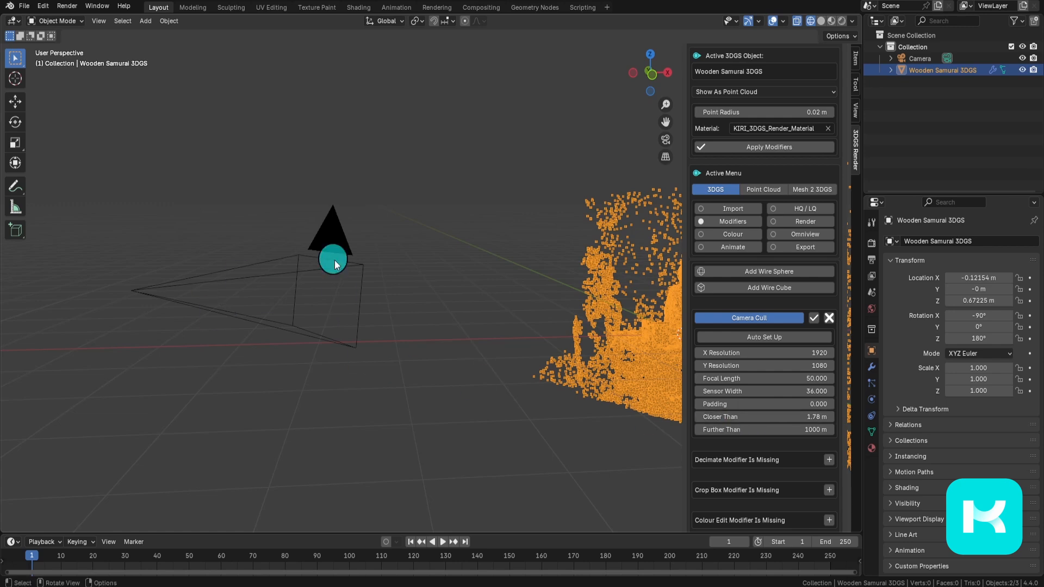
Step: Return to the camera view in Rendered shading and set the samurai scan to Enable Camera Updates
key("KP_0")
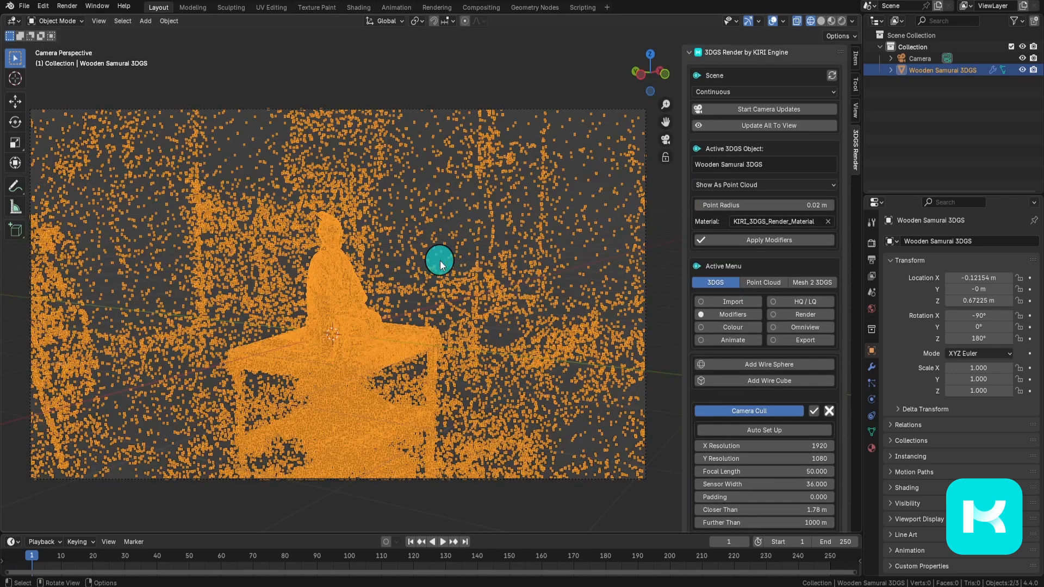
key("z")
left_click(482, 180)
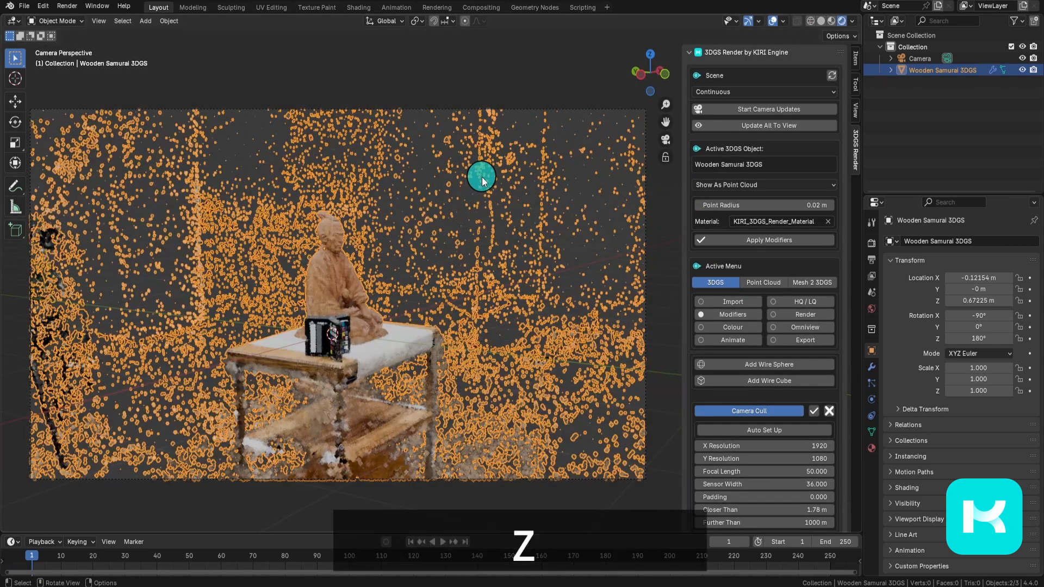
left_click(794, 185)
left_click(731, 213)
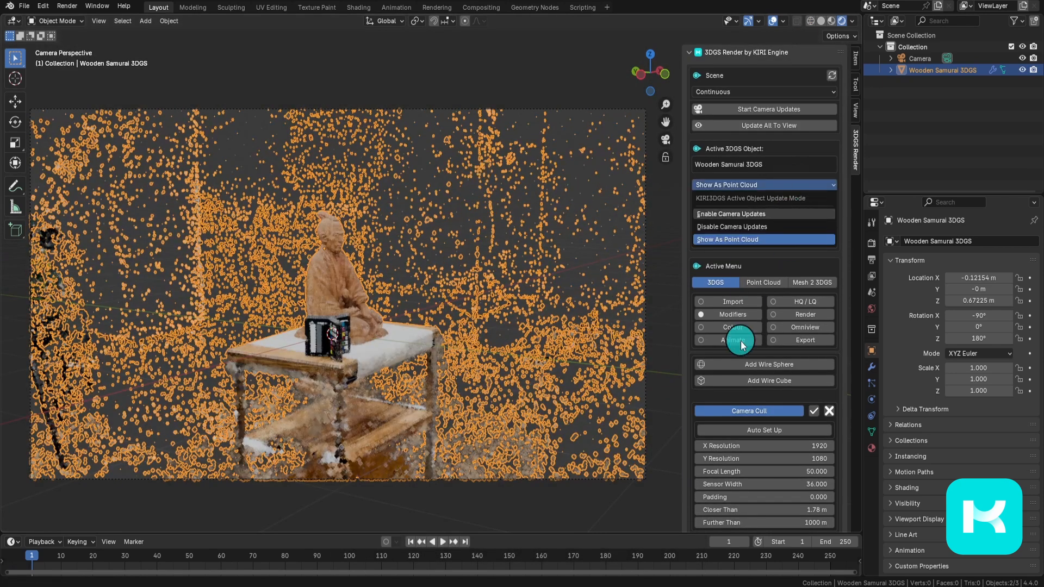
Step: Try a Closer Than distance of 0 m on the Camera Cull modifier and undo the change
scroll(792, 415, "down", 5)
left_click(793, 415)
type("0")
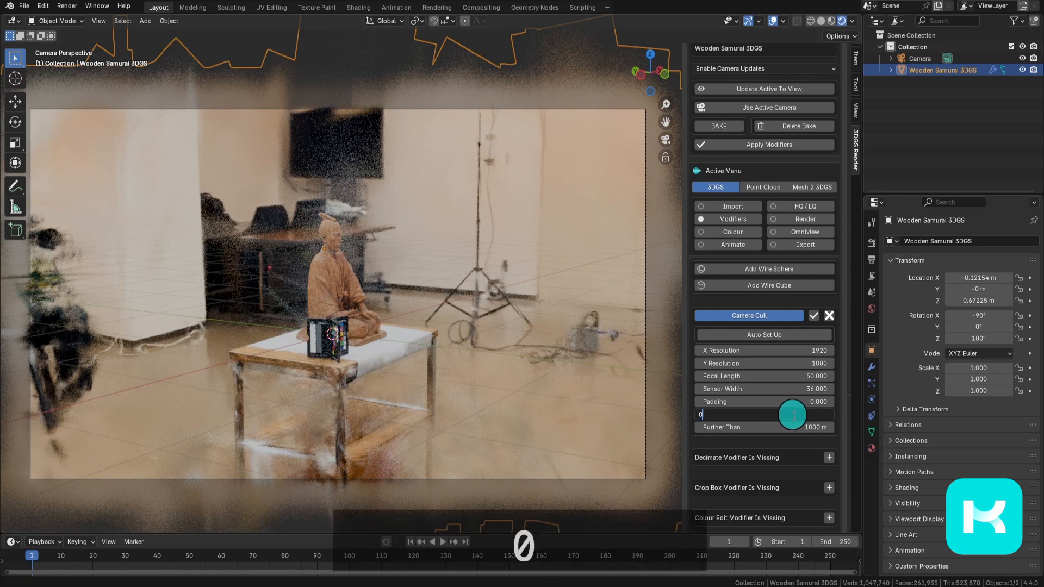
key("Return")
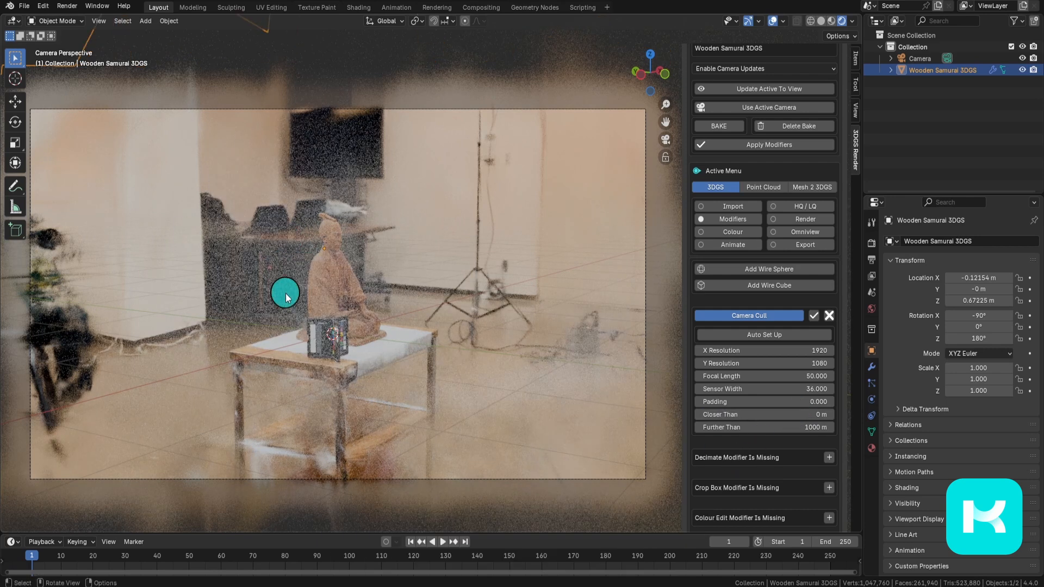
key("ctrl+z")
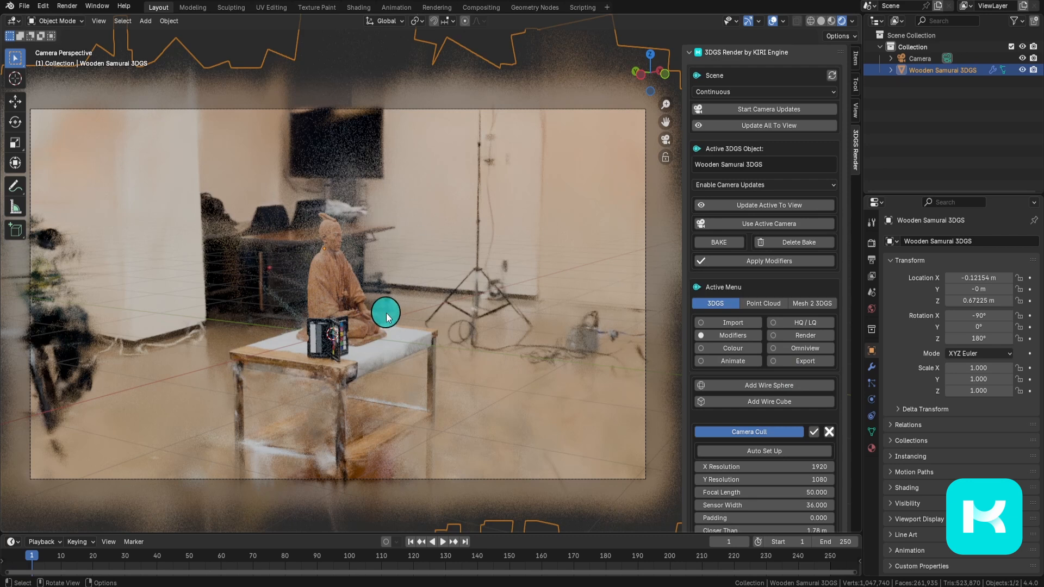
Step: Show the HQ / LQ options, try HQ Mode (Blended Alpha) on the scan's material and switch it back to LQ Mode (Dithered Alpha)
scroll(816, 413, "down", 2)
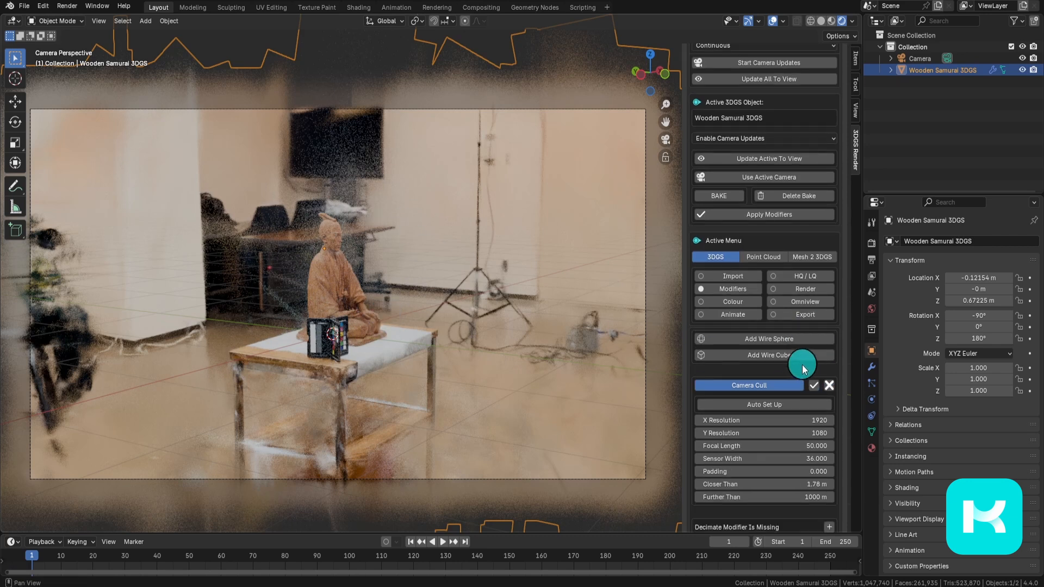
left_click(791, 279)
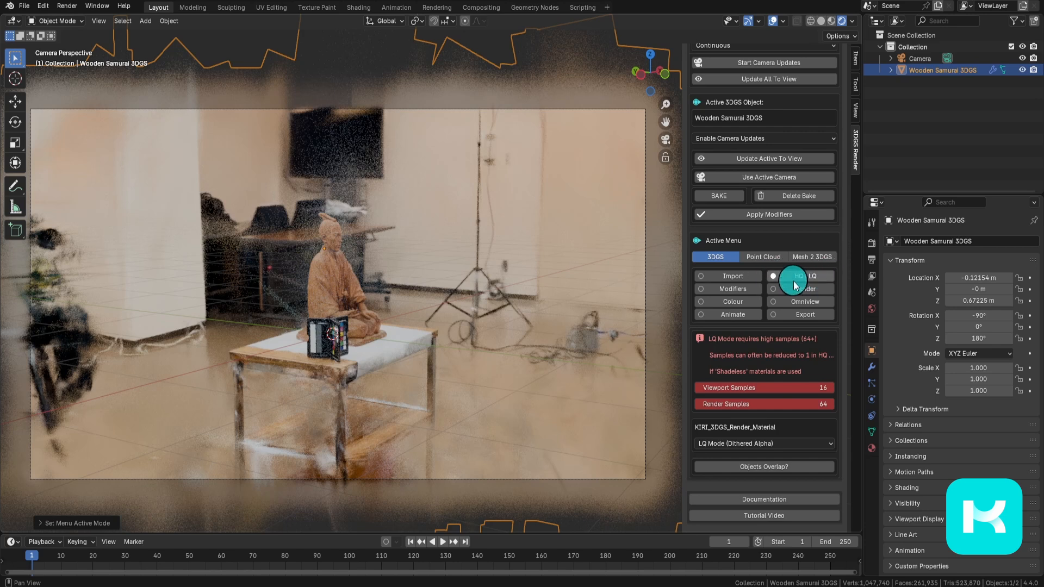
scroll(801, 392, "down", 4)
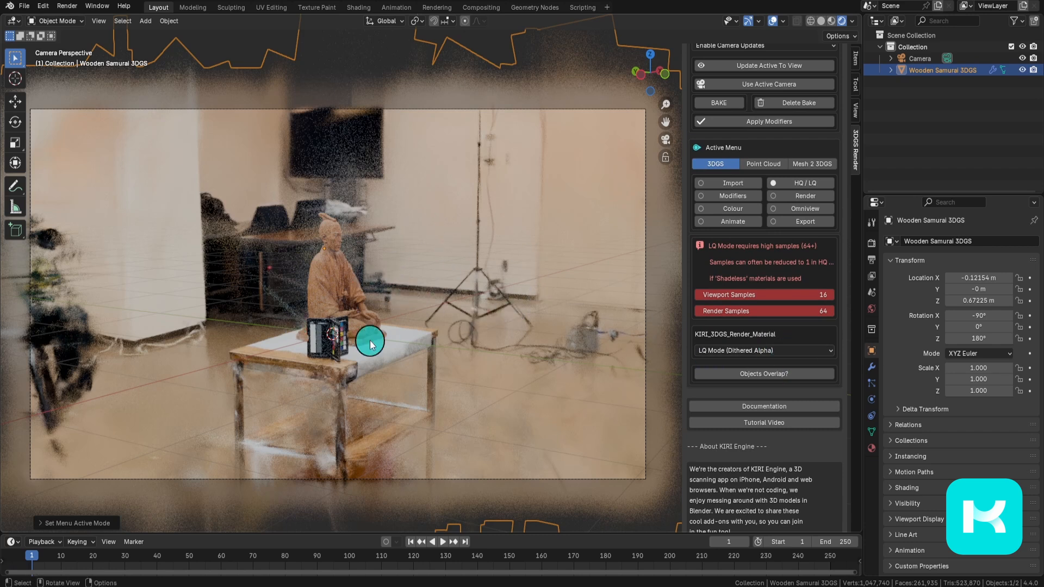
left_click(805, 353)
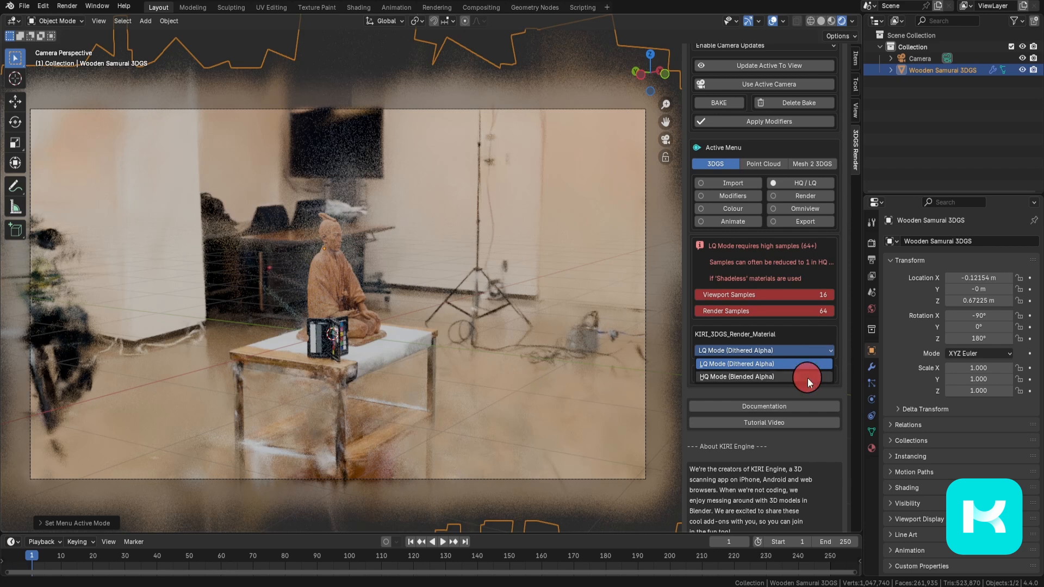
left_click(808, 377)
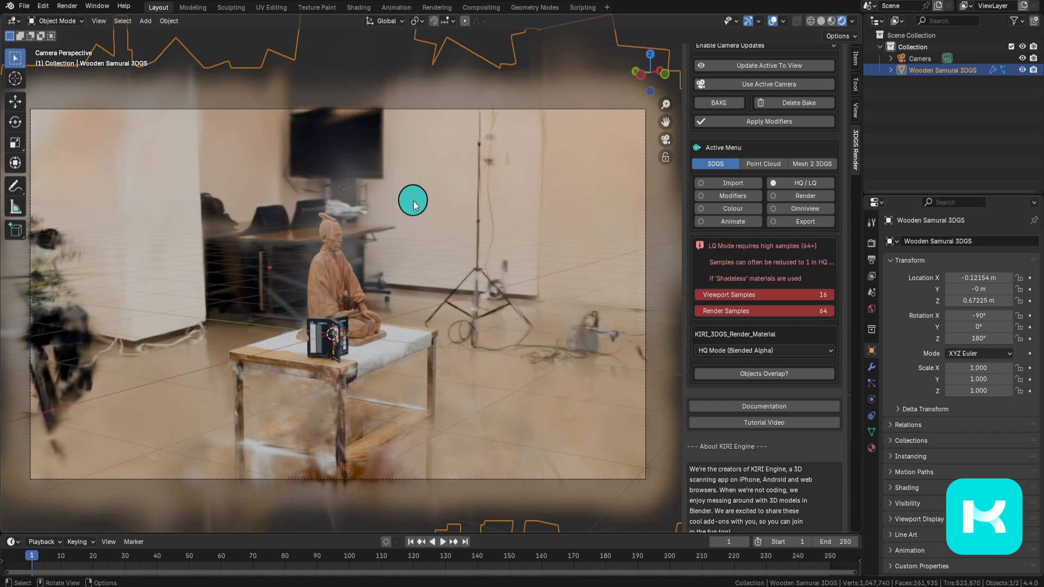
left_click(789, 351)
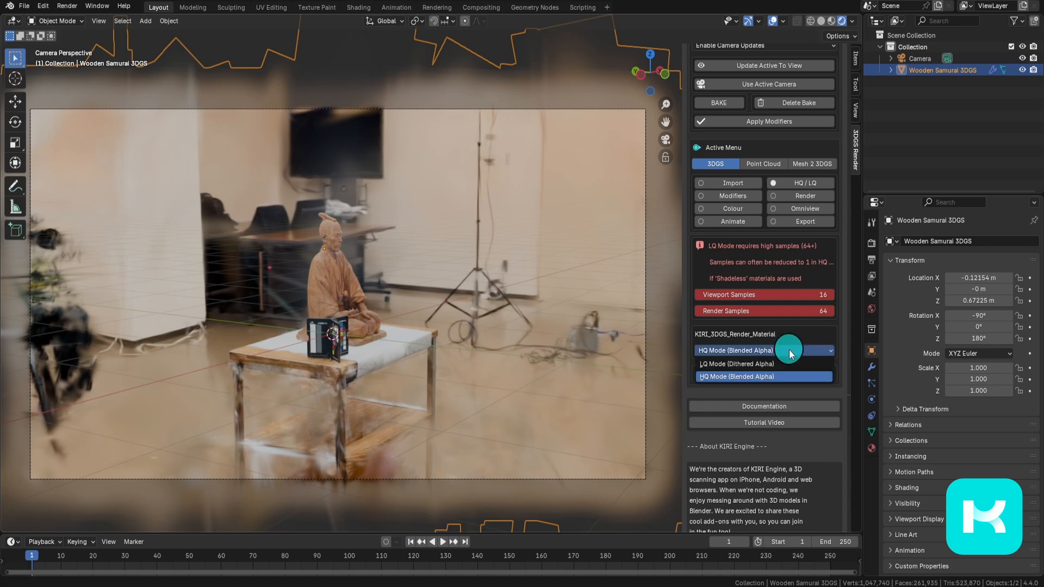
left_click(782, 363)
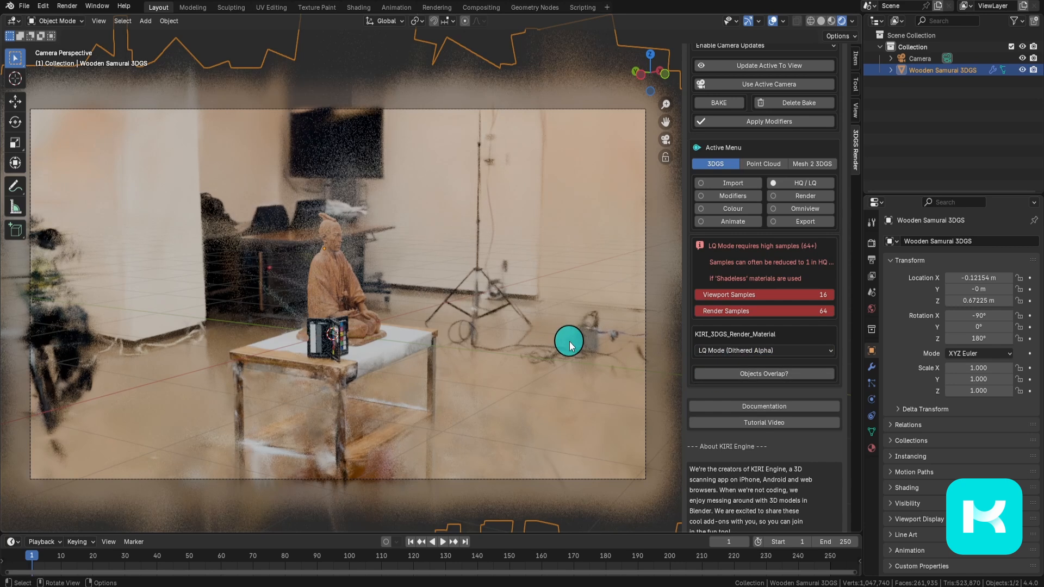
Step: Set the samurai scan back to Show As Point Cloud and enlarge the timeline area for animating
scroll(772, 362, "up", 5)
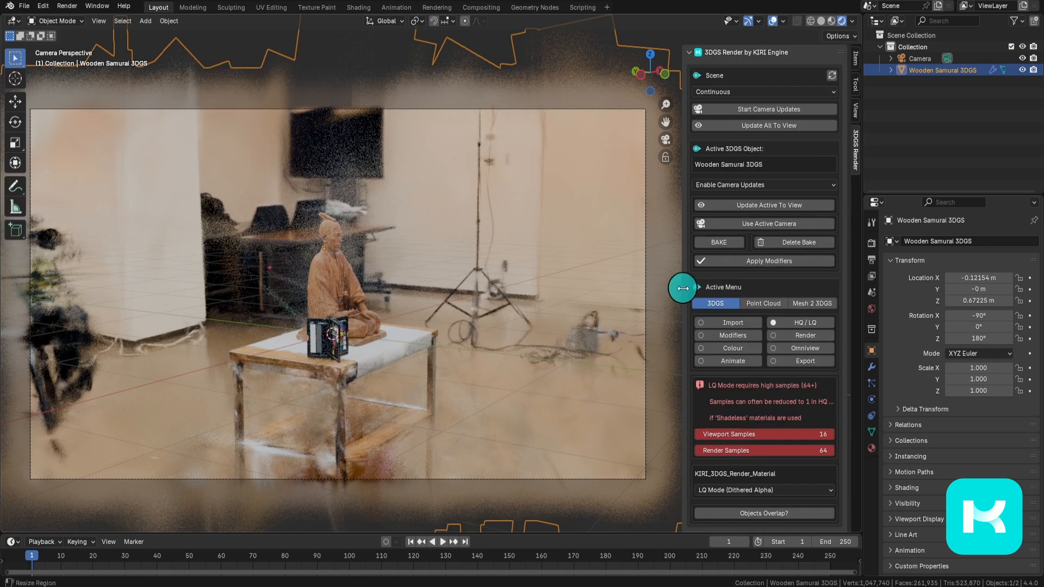
left_click(803, 186)
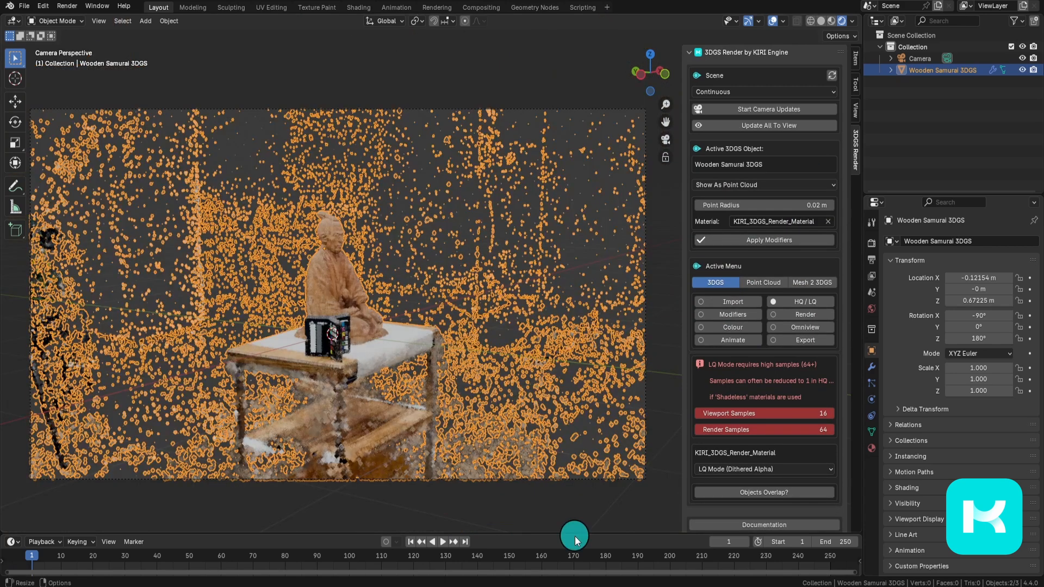
left_click_drag(574, 534, 582, 512)
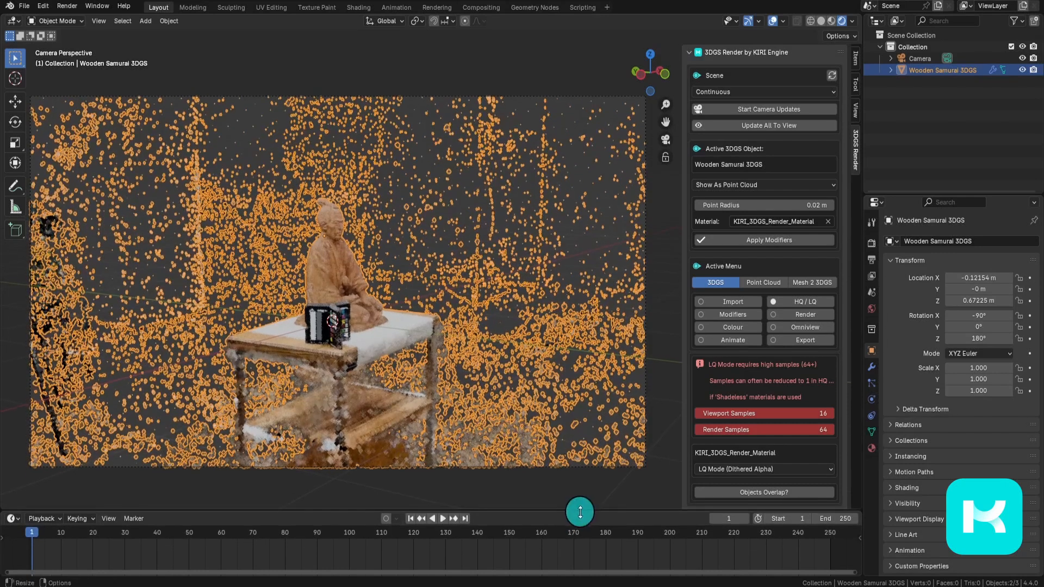
Step: Select the camera and keyframe its location and rotation at frame 1
left_click(921, 59)
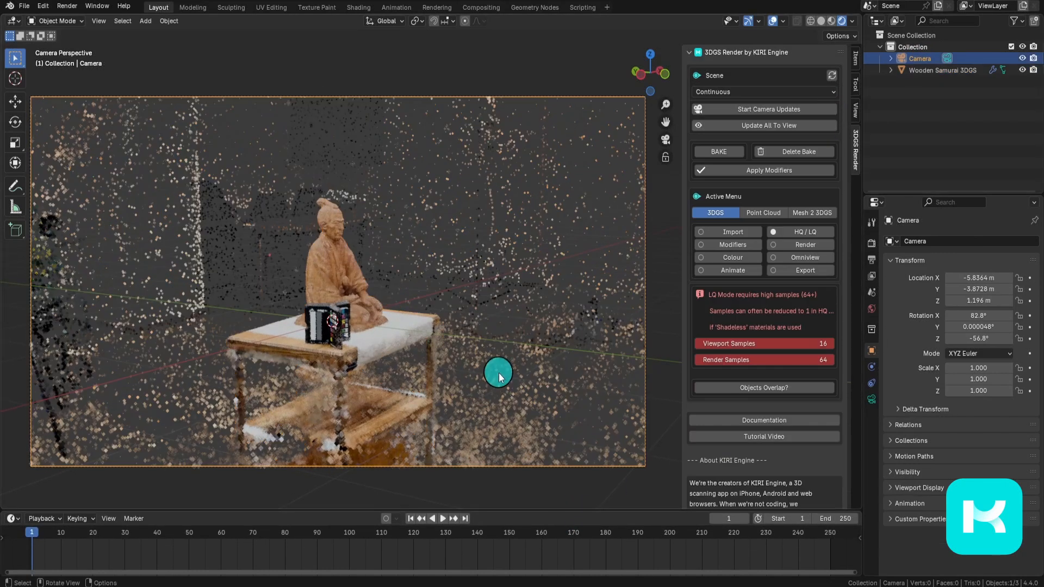
left_click(856, 58)
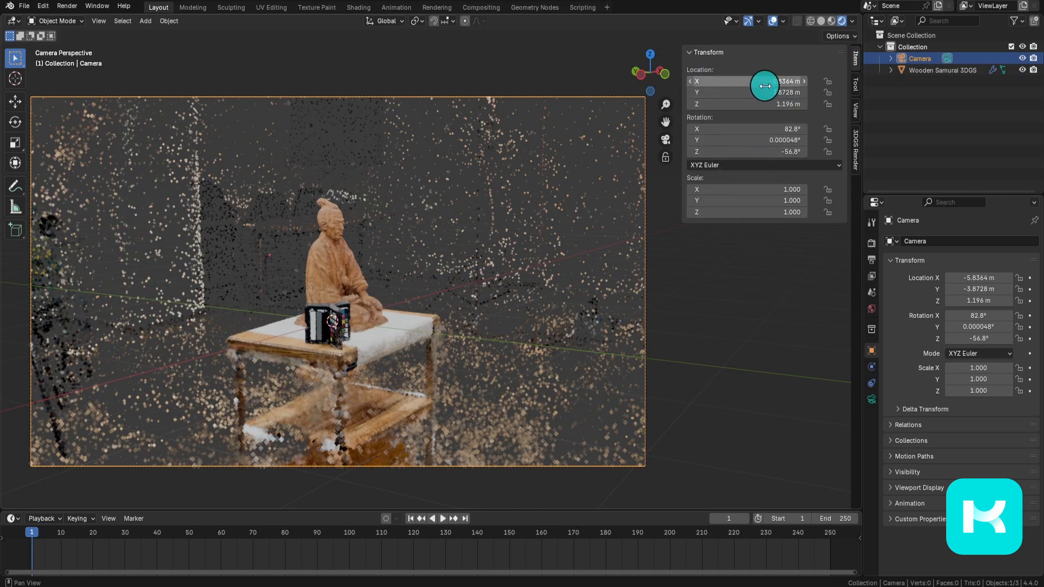
key("i")
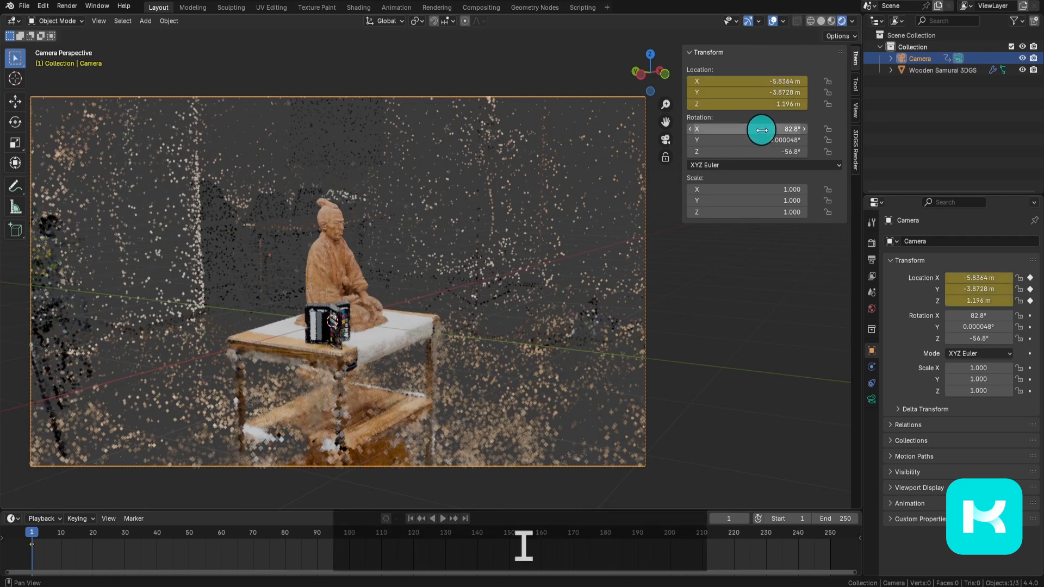
key("i")
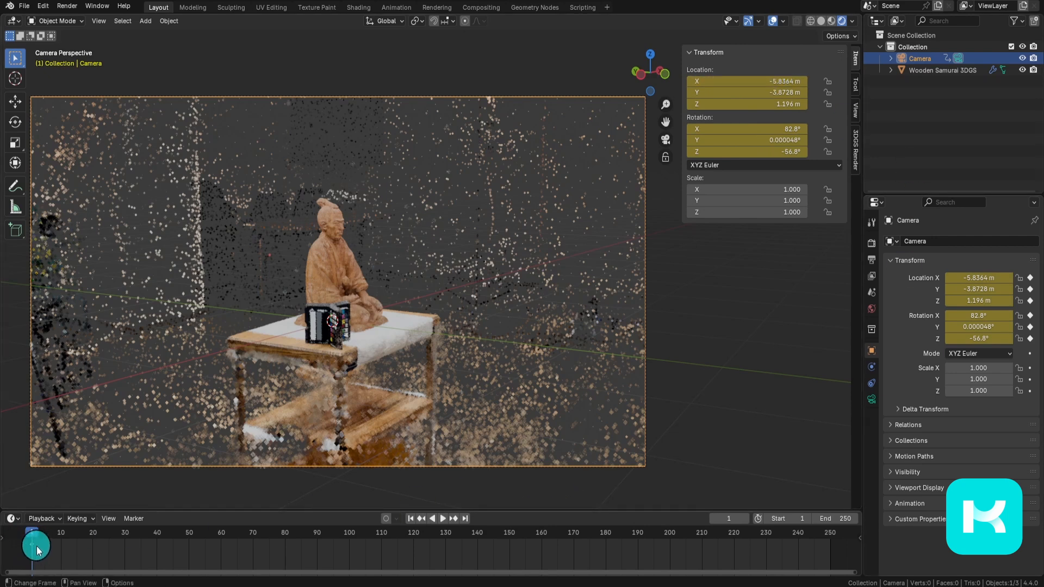
Step: Go to frame 250, lock the camera to the view and orbit it around the samurai to a closer framing from the opposite side
left_click_drag(32, 551, 559, 541)
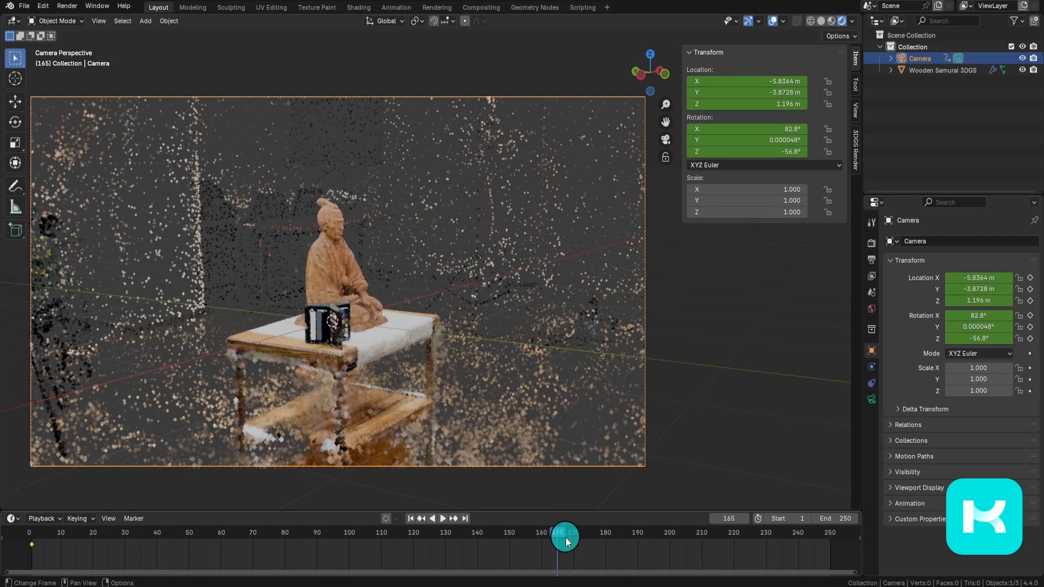
key("shift+Right")
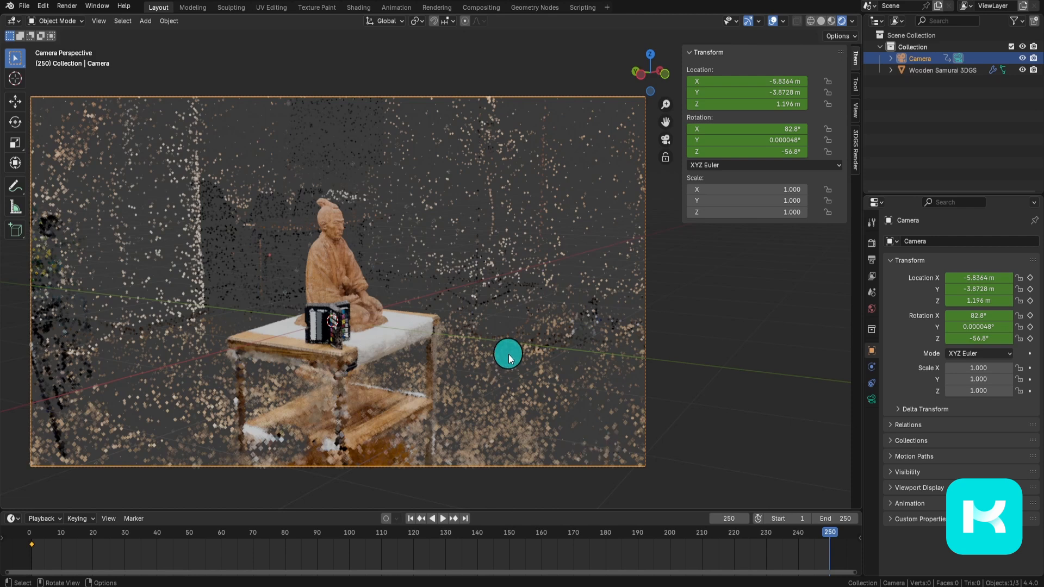
left_click(666, 159)
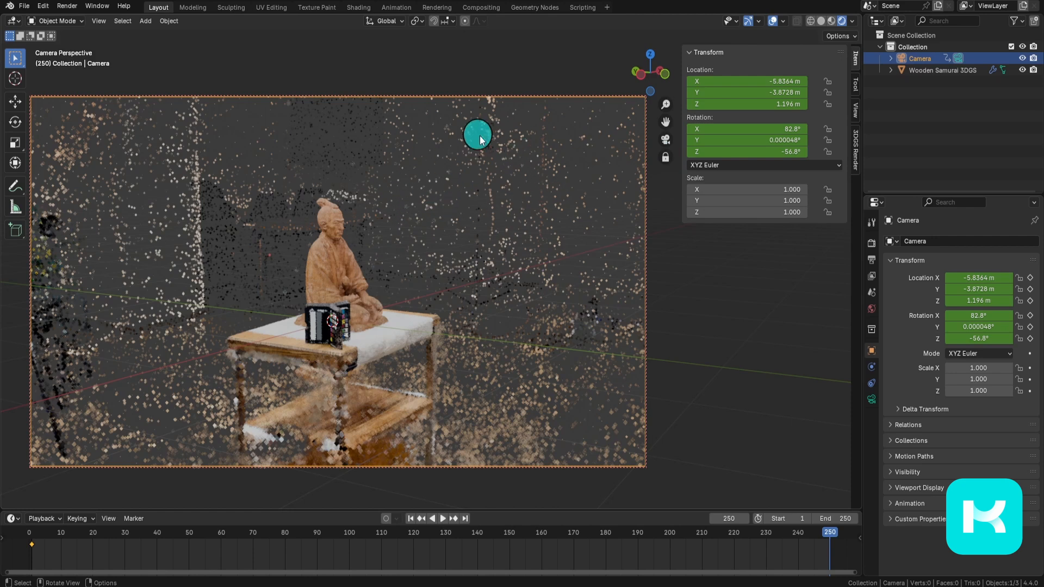
middle_click_drag(585, 326, 366, 323)
middle_click_drag(34, 304, 426, 337, "shift")
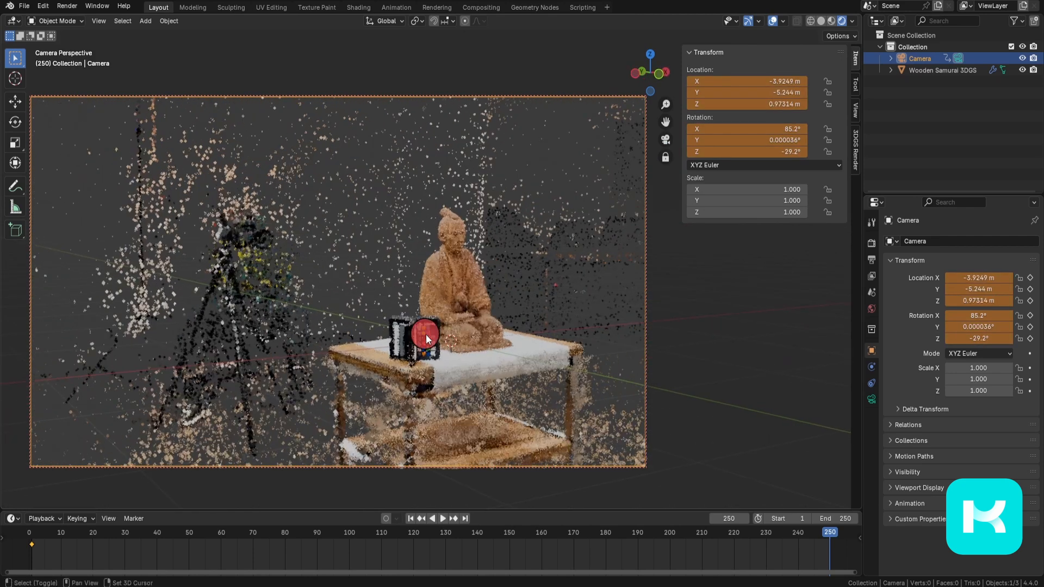
middle_click_drag(571, 297, 490, 314, "shift")
left_click(375, 295)
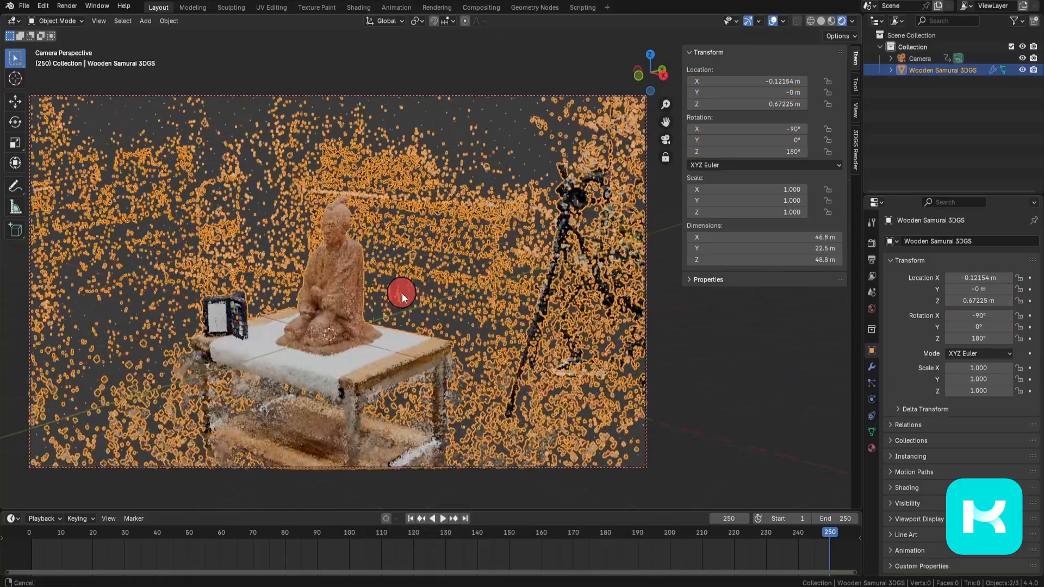
scroll(453, 277, "up", 4)
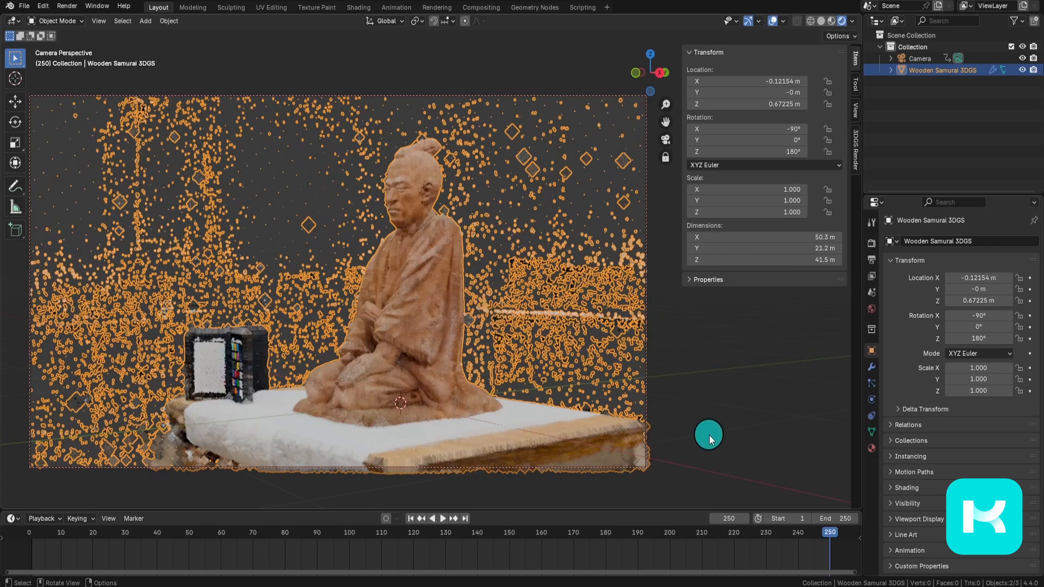
Step: Reselect the camera and keyframe its new location and rotation at frame 250
left_click(925, 59)
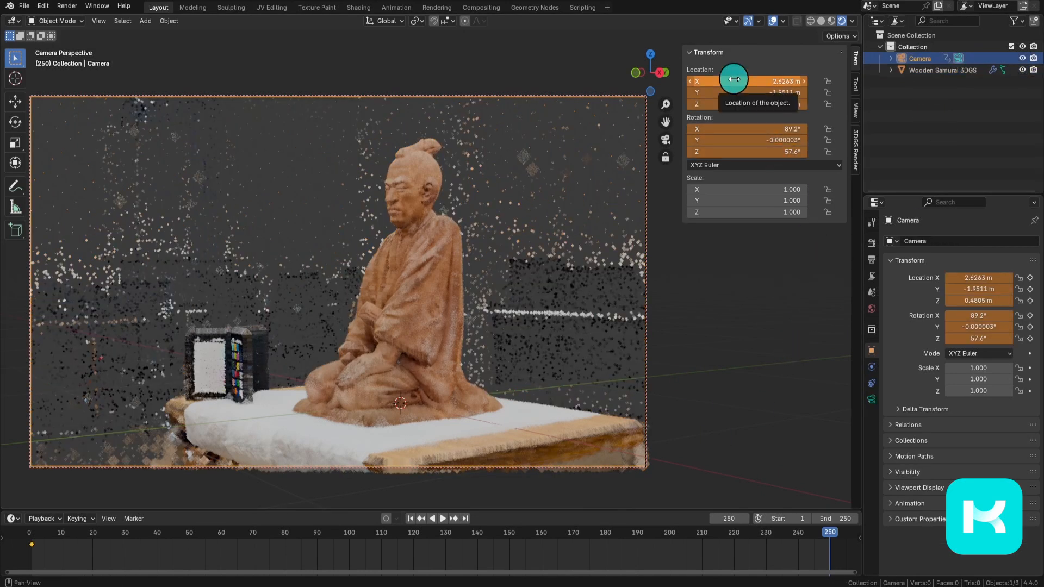
key("i")
key("i")
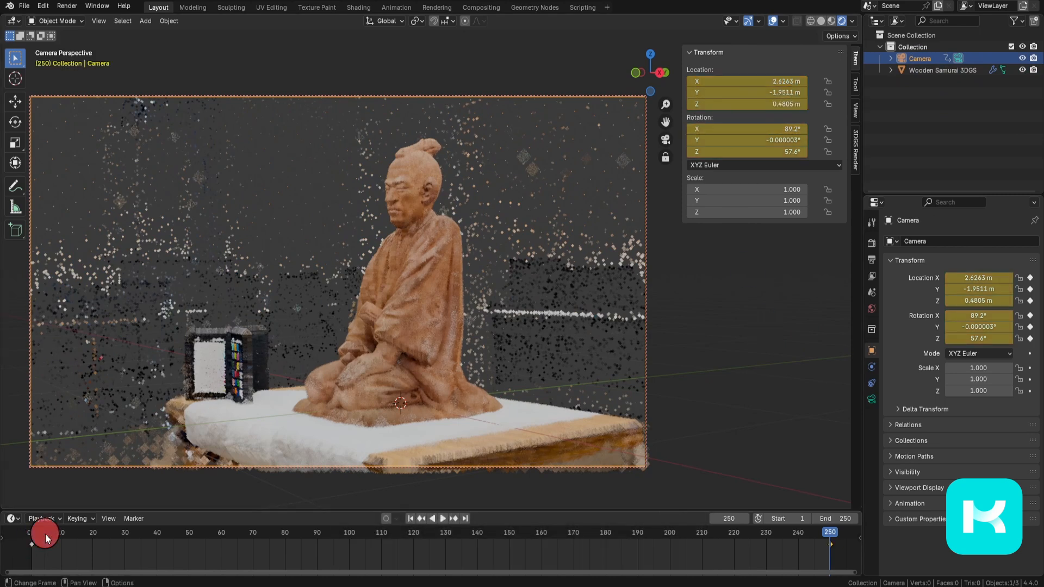
Step: Scrub the timeline and jump between the first and last frames to check the camera move
left_click_drag(45, 538, 304, 546)
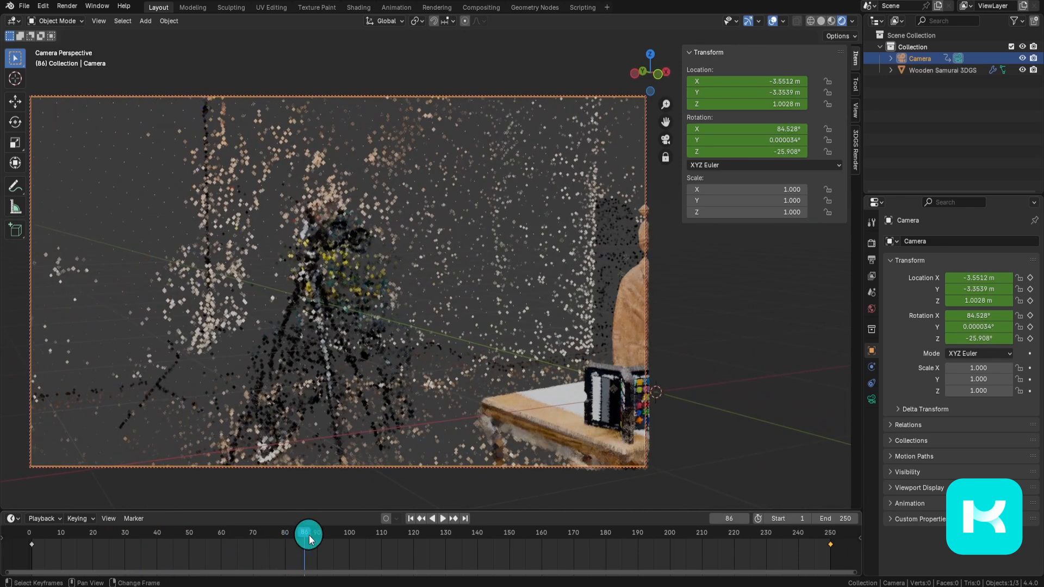
key("shift+Left")
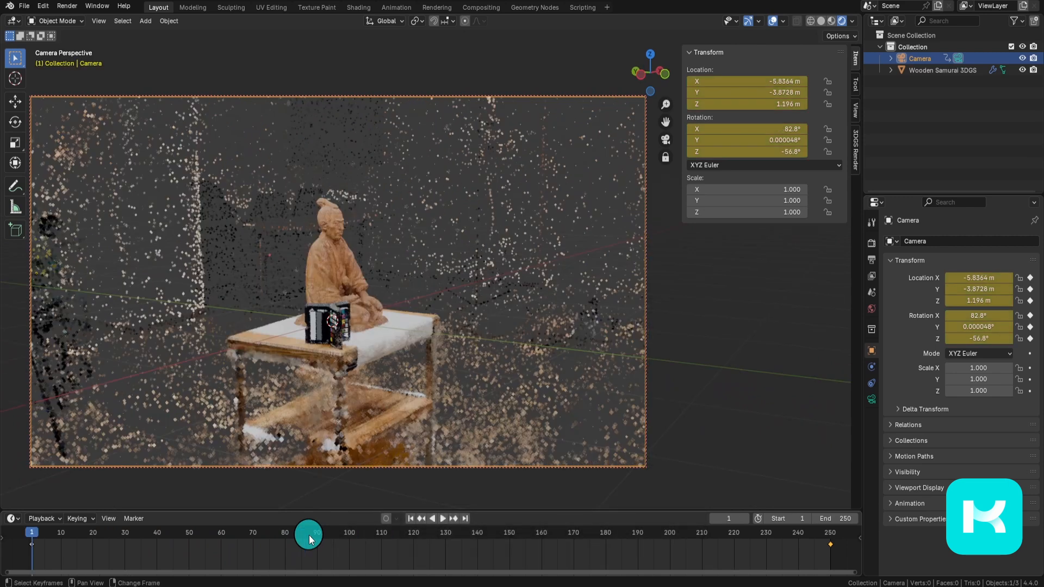
key("shift+Right")
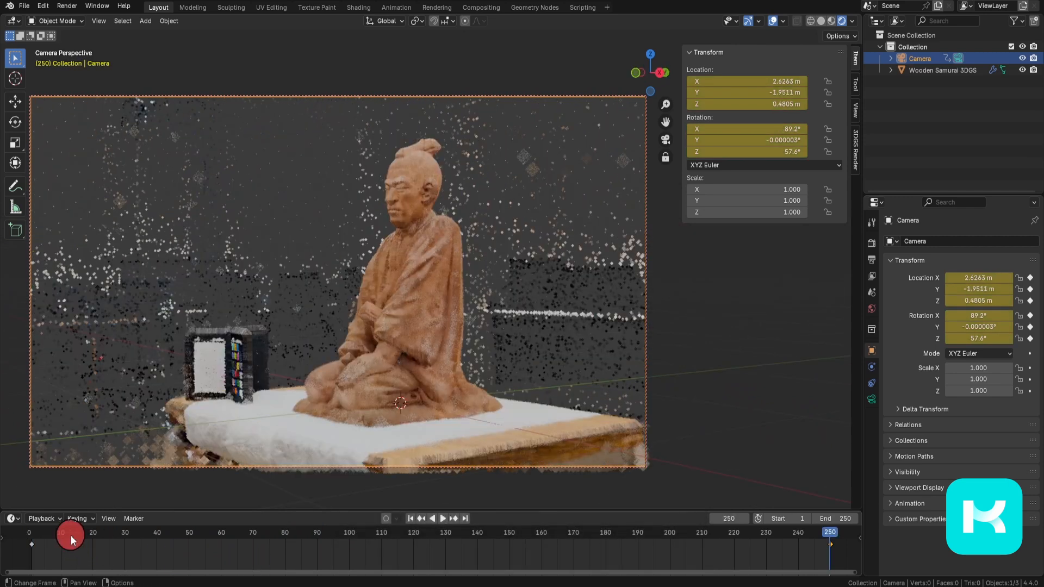
Step: At frame 114, orbit the camera to reframe the samurai, and keyframe its location and rotation
left_click_drag(71, 536, 393, 548)
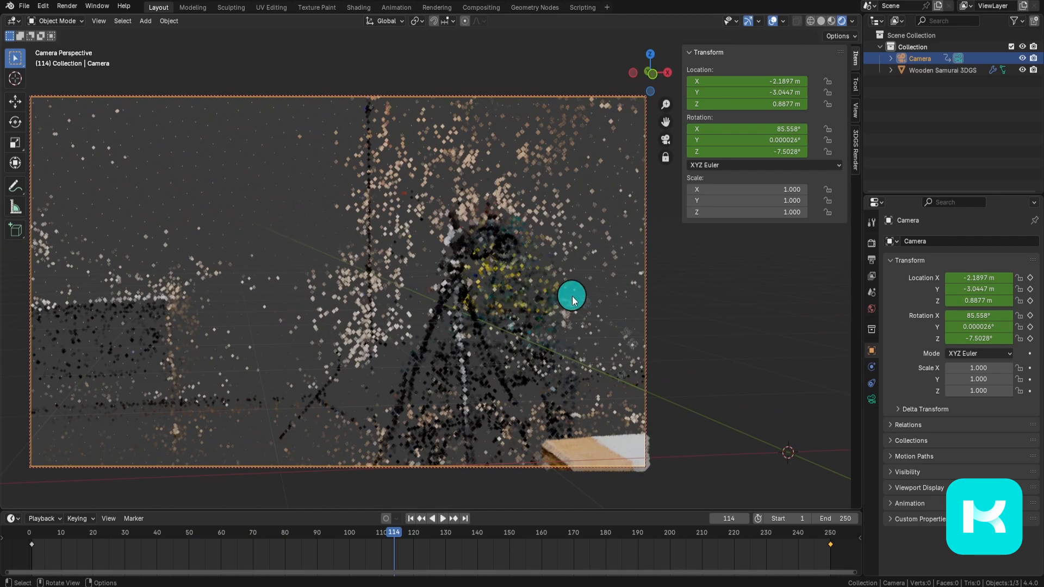
middle_click_drag(580, 282, 183, 249)
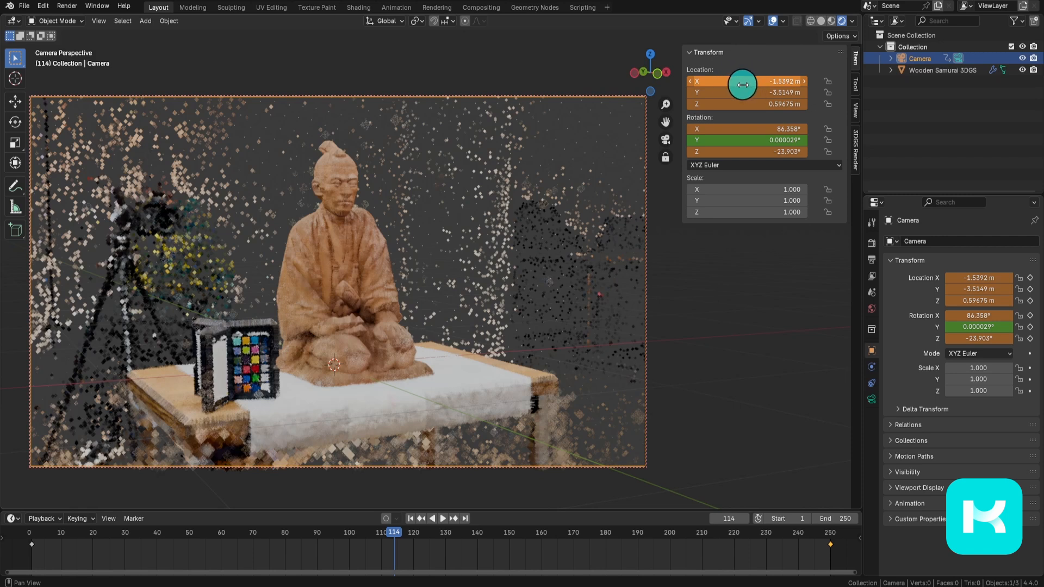
key("i")
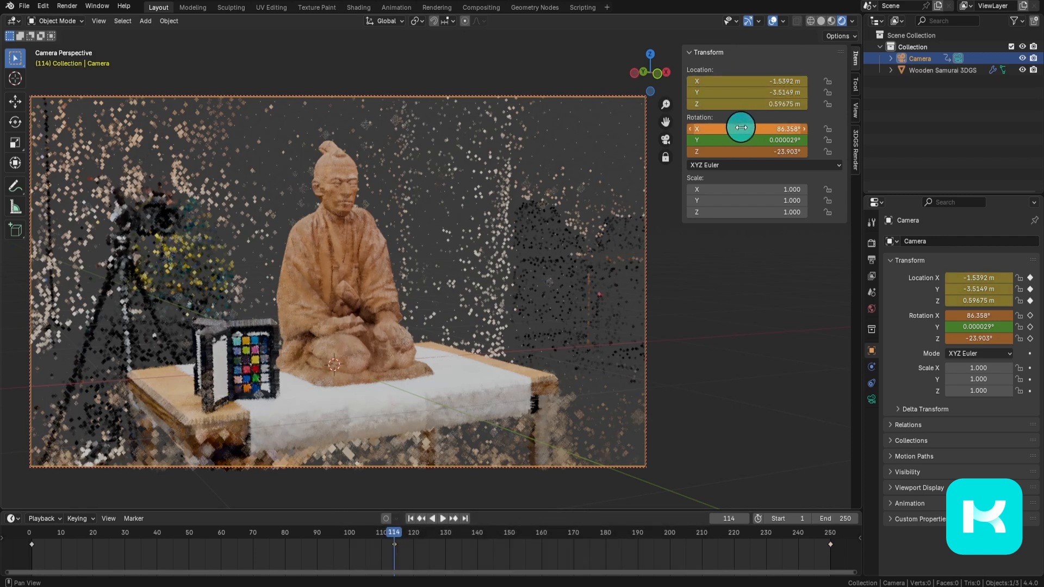
key("i")
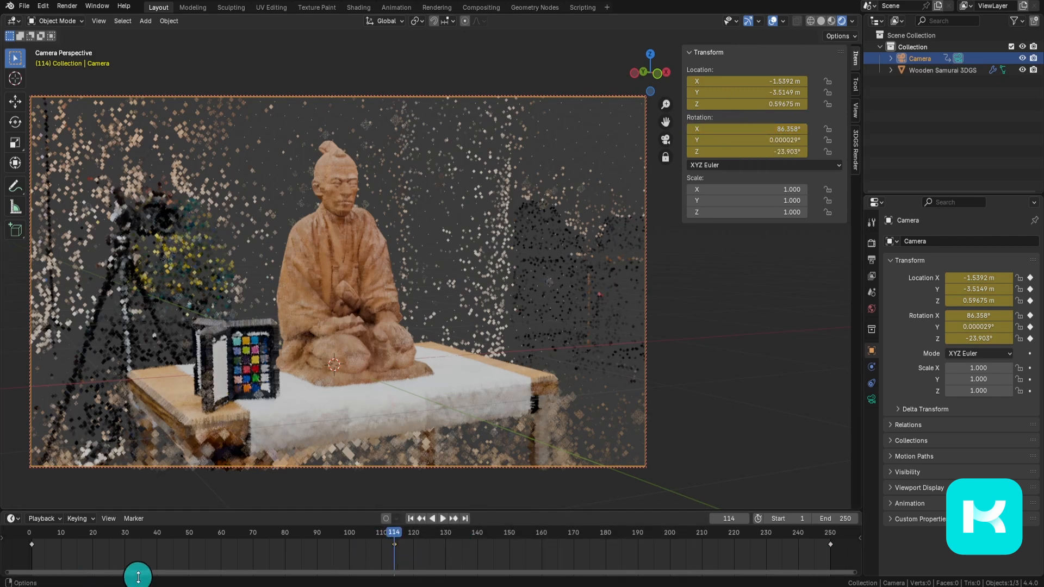
Step: Scrub and play back the animation to check the camera move with the middle keyframe
left_click_drag(44, 540, 97, 543)
key("space")
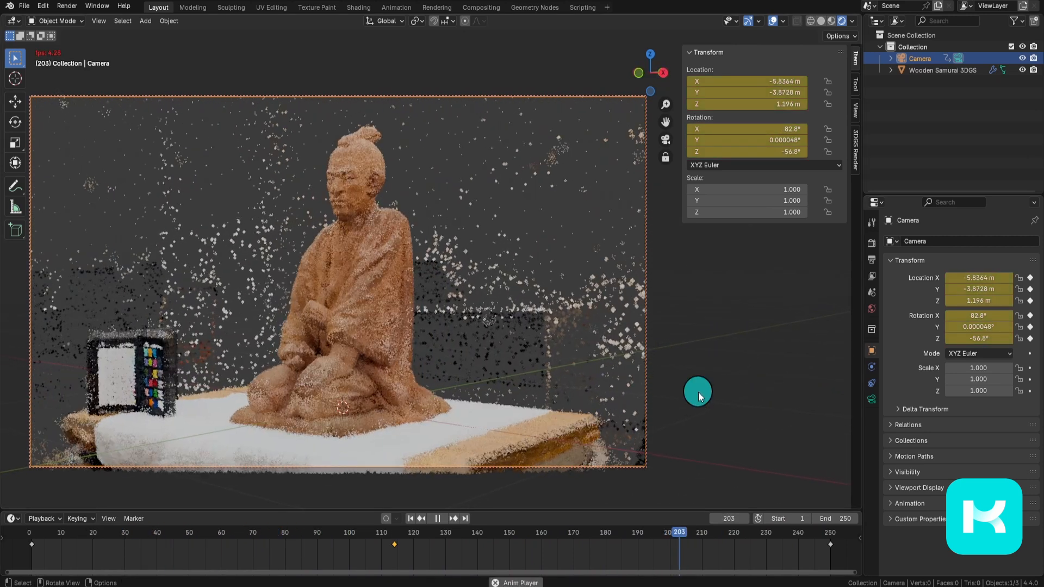
key("space")
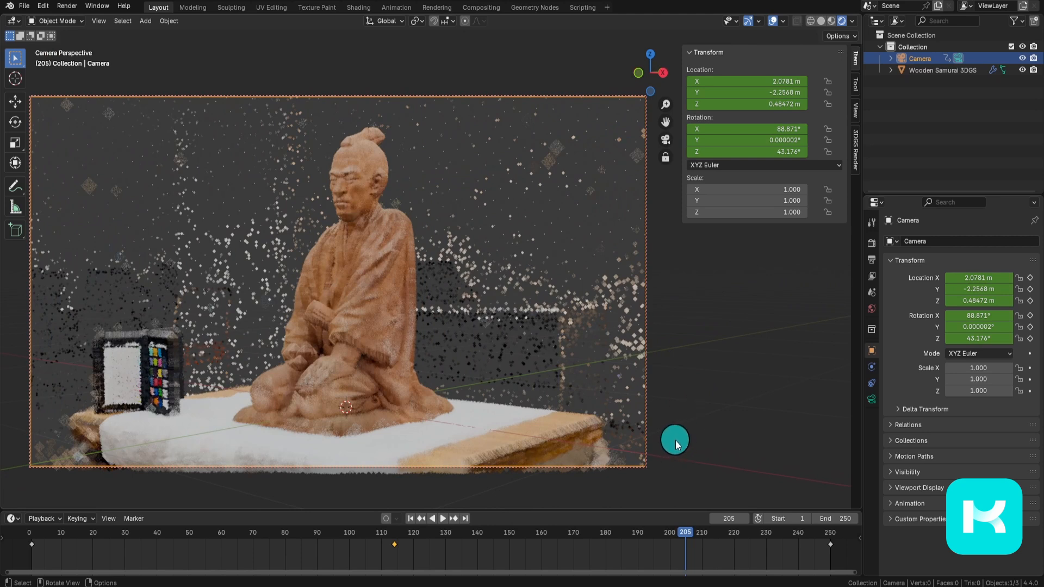
Step: Orbit the camera off its path at frames 205, 211 and 216 without keyframing, playing the animation after each change to restore its position
left_click(663, 157)
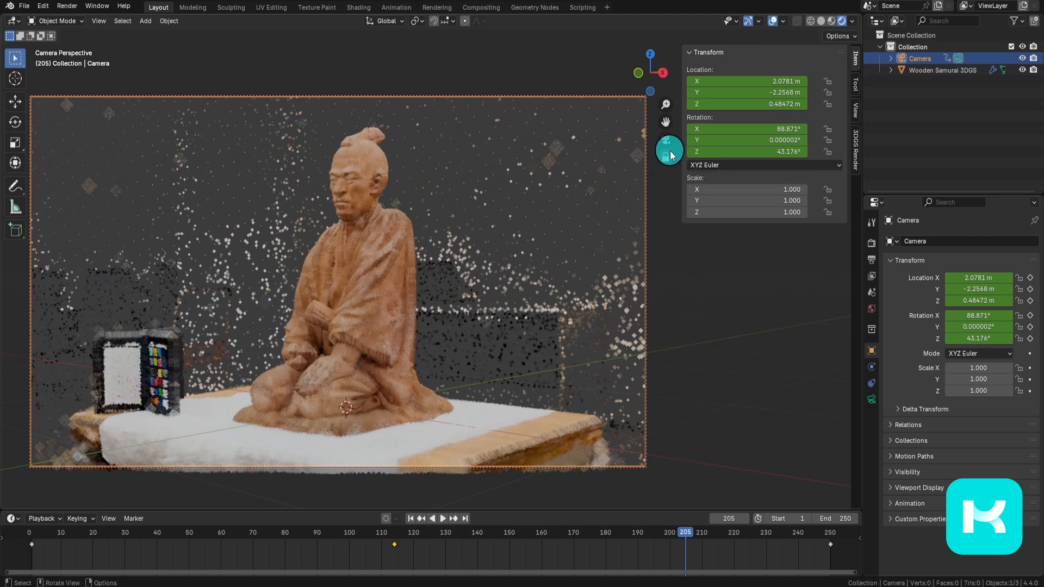
middle_click_drag(477, 294, 646, 51)
middle_click_drag(513, 334, 485, 238)
key("space")
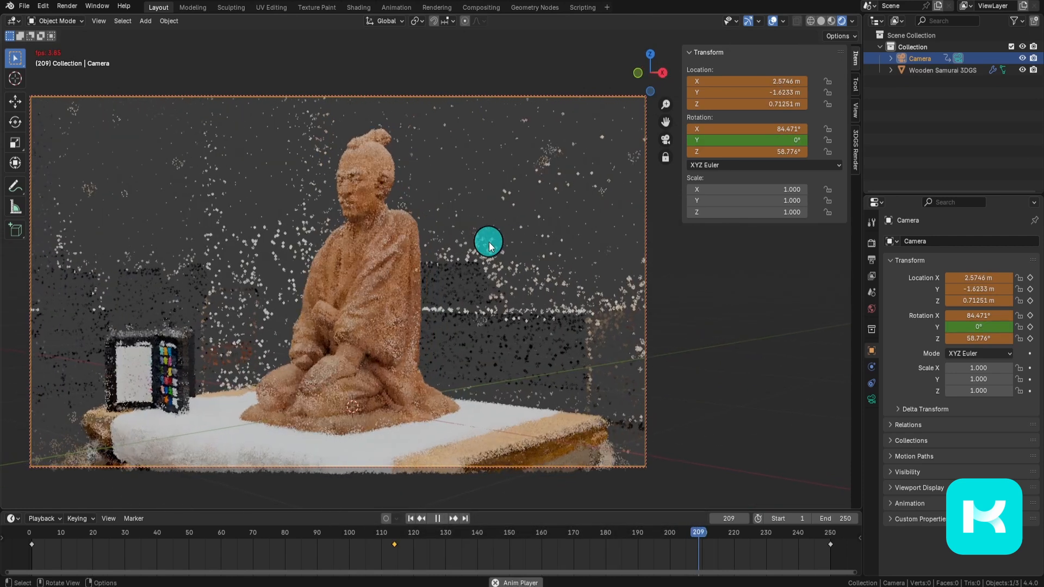
key("space")
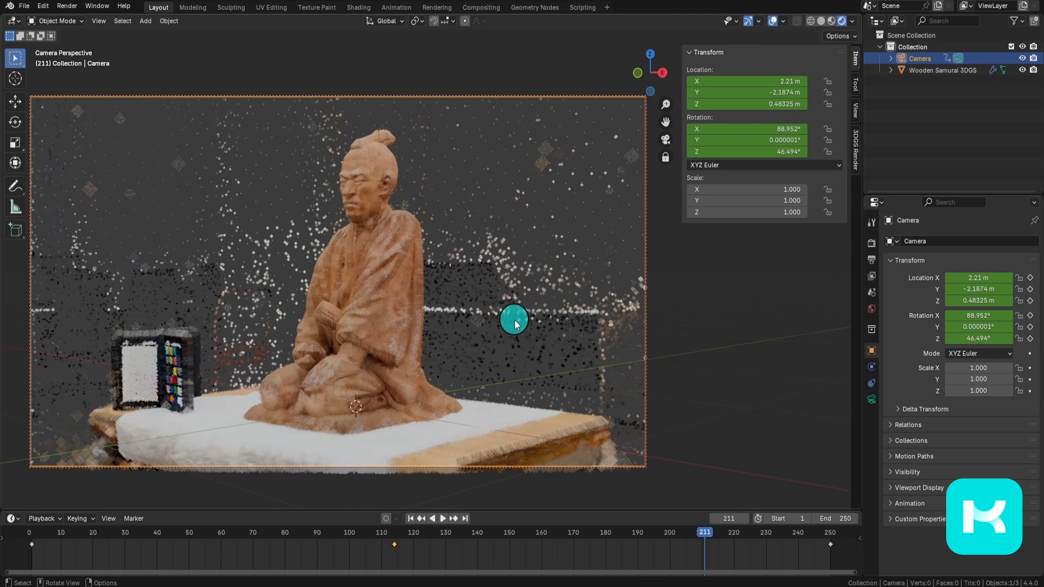
middle_click_drag(505, 311, 507, 381)
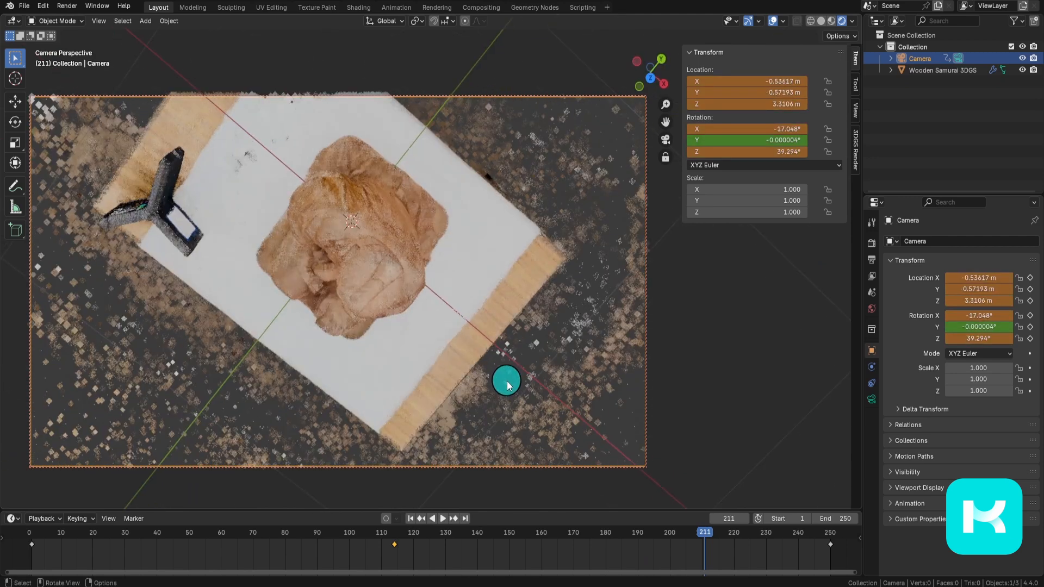
key("space")
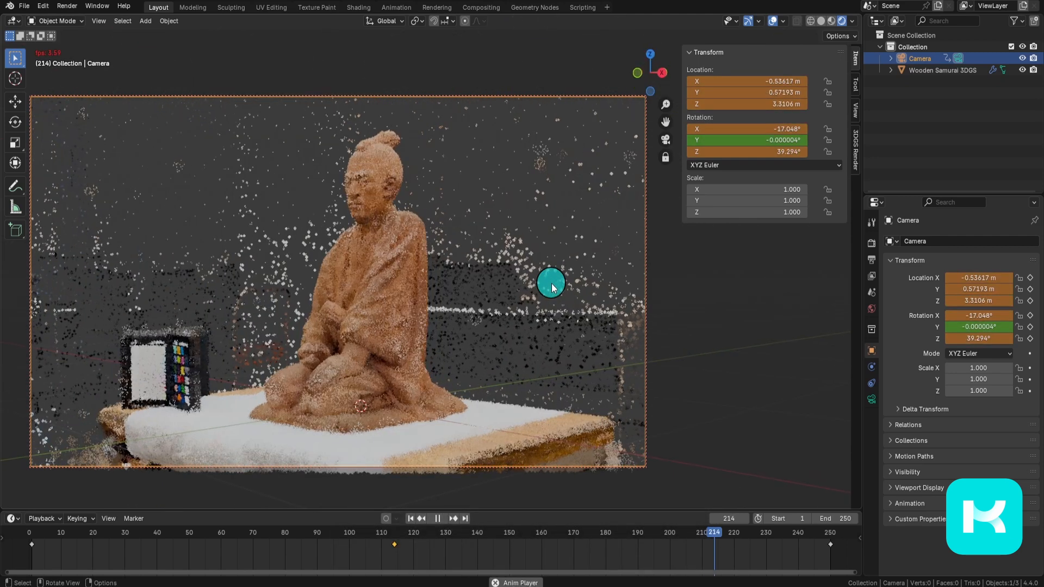
key("space")
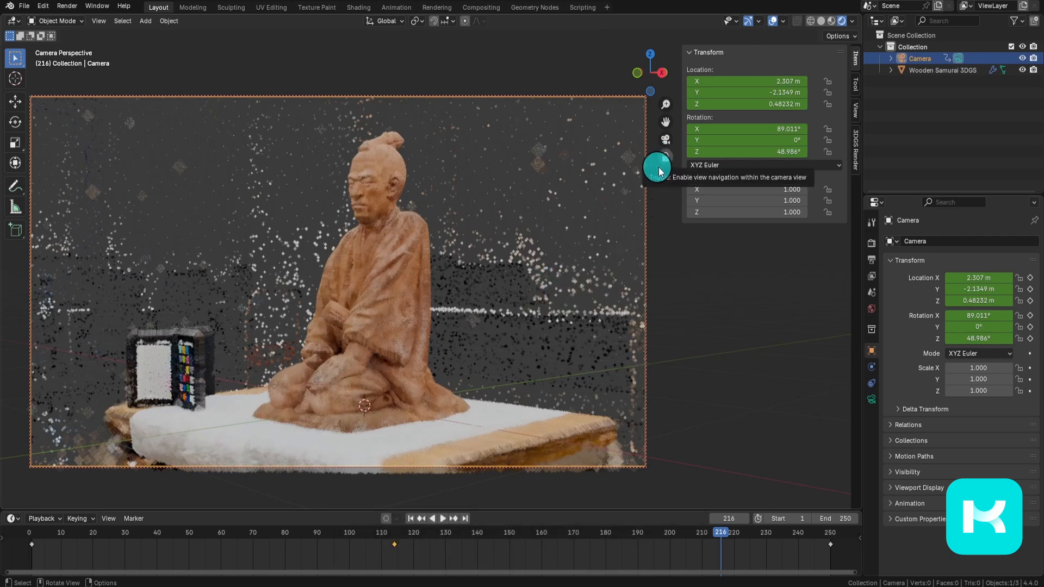
mouse_move(501, 282)
middle_mouse_down()
mouse_move(556, 289)
mouse_move(480, 321)
mouse_move(466, 364)
mouse_move(481, 359)
mouse_move(501, 270)
middle_mouse_up()
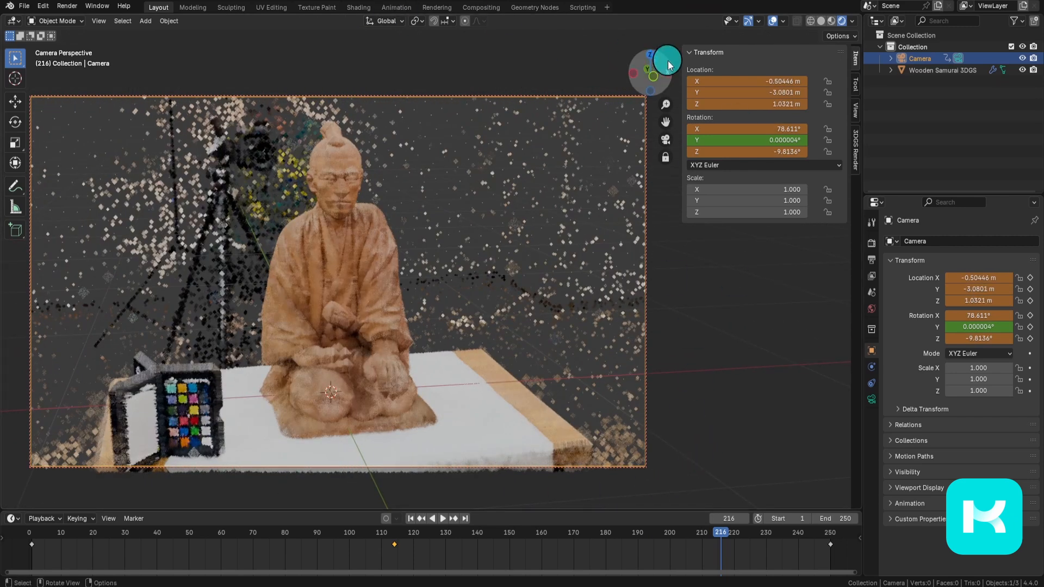
key("space")
key("space")
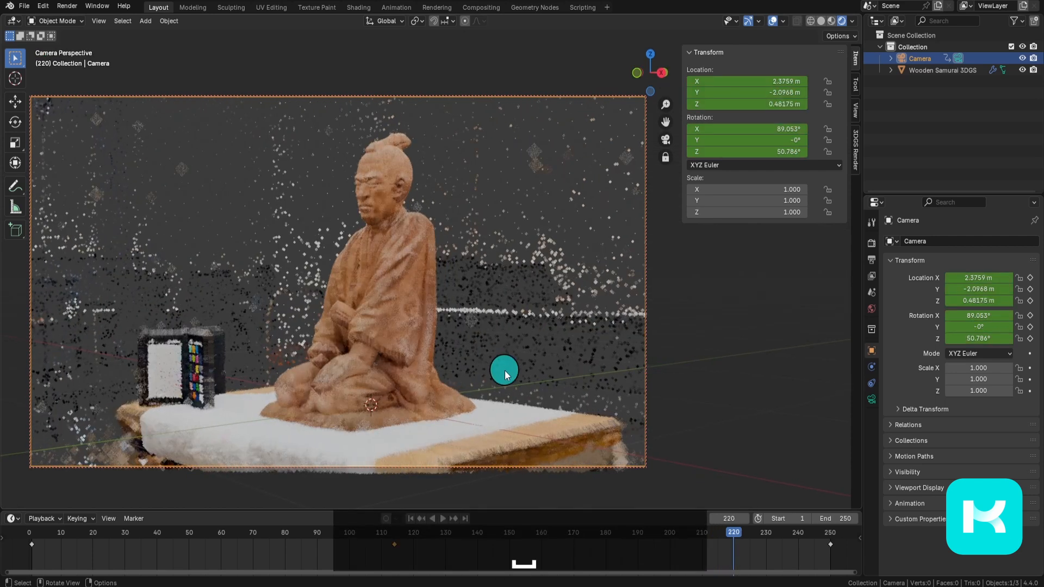
Step: Select the samurai scan, set its 3DGS display mode to Enable Camera Updates and make it use the active camera
left_click(455, 322)
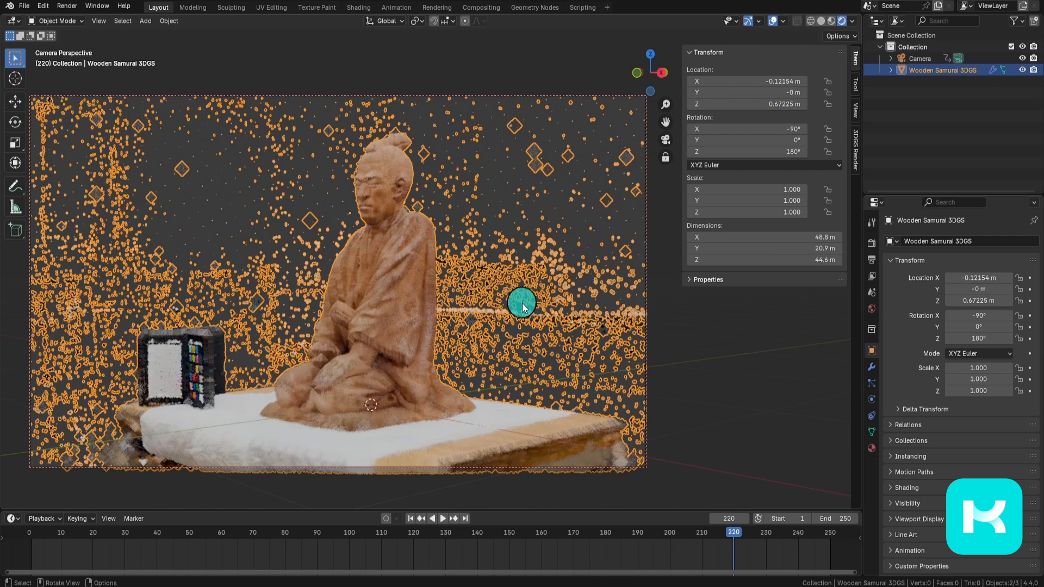
left_click(853, 165)
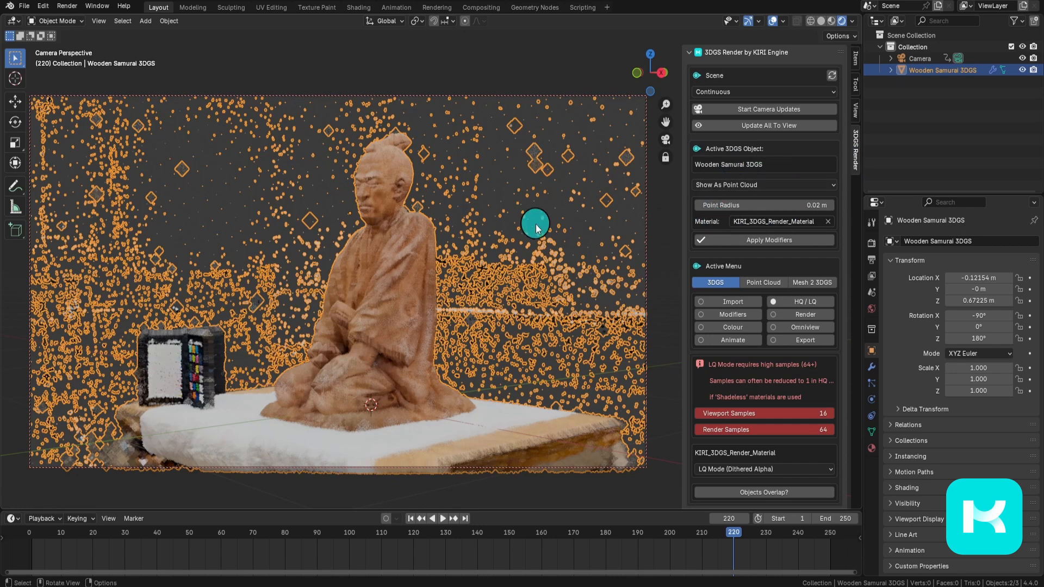
left_click(397, 215)
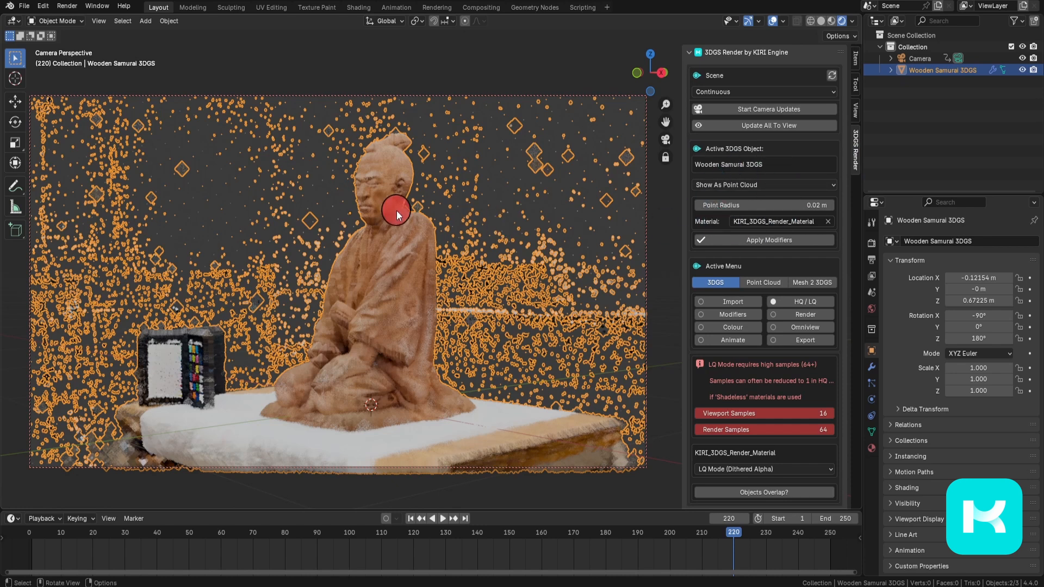
left_click(786, 187)
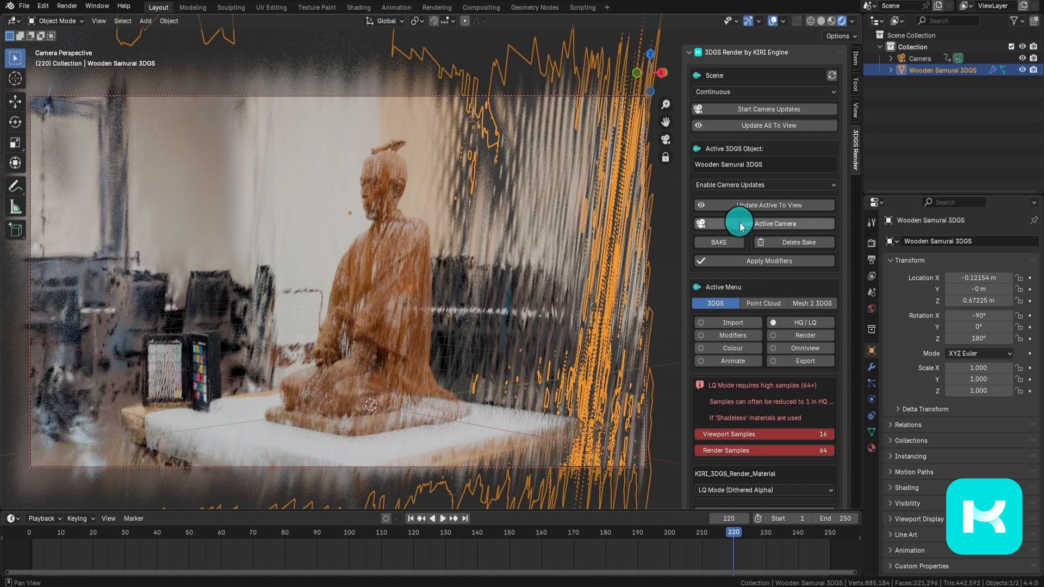
left_click(813, 225)
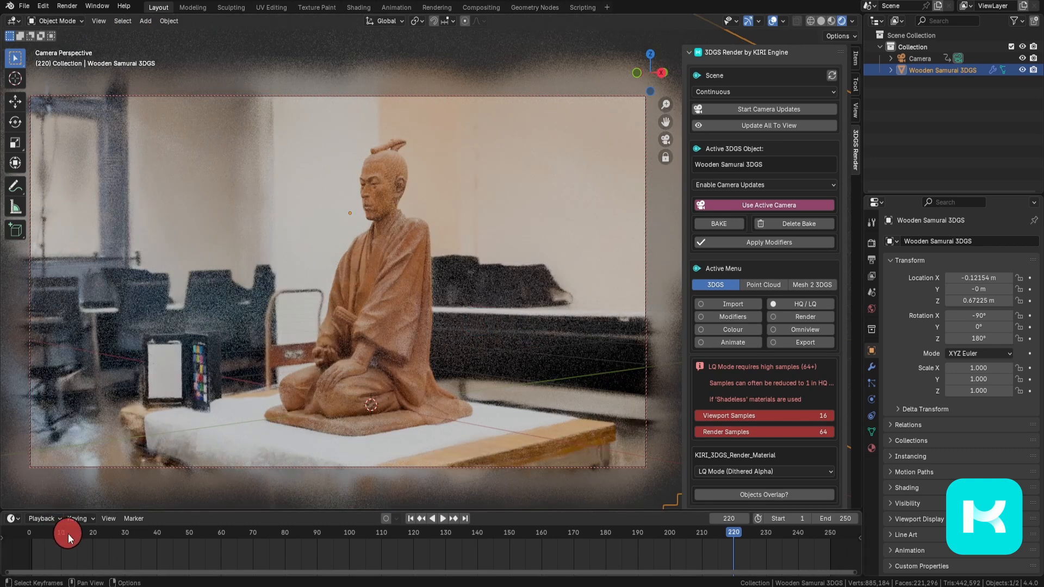
Step: Scrub through the timeline and stop at frame 91 to check that the splats follow the active camera
left_click_drag(67, 534, 76, 534)
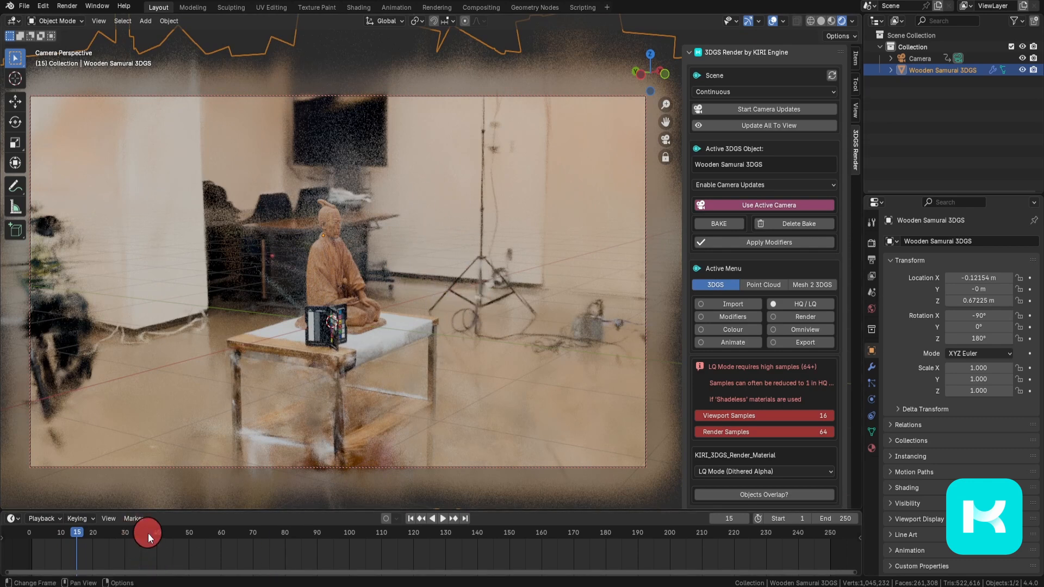
left_click_drag(148, 533, 483, 534)
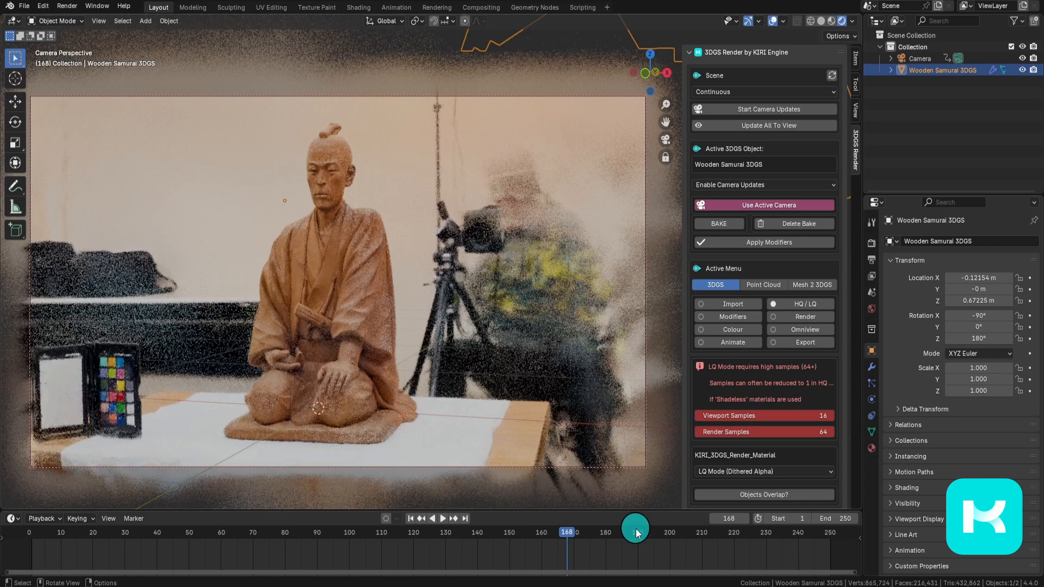
left_click(650, 530)
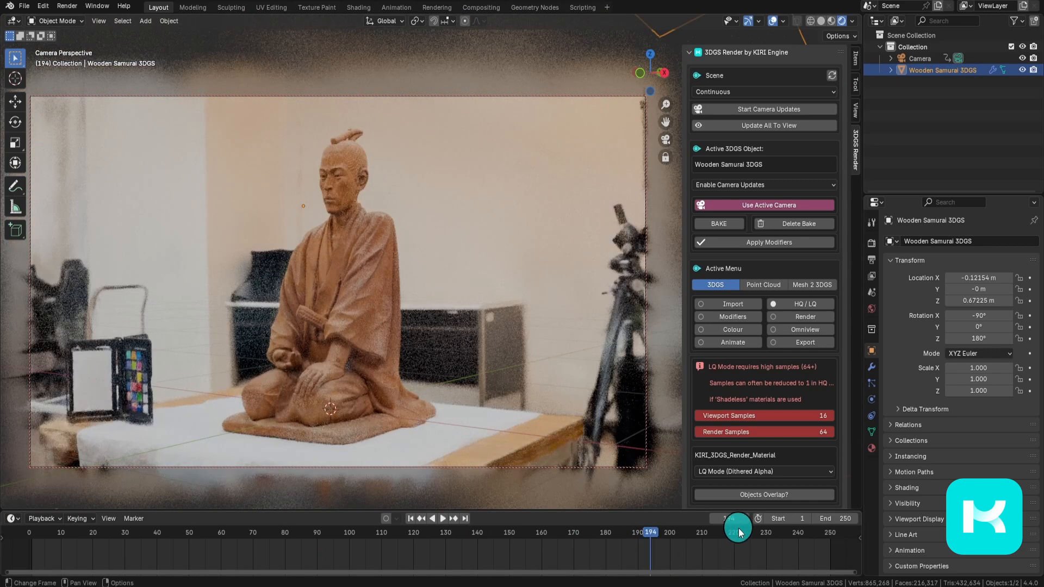
left_click(738, 531)
left_click(788, 532)
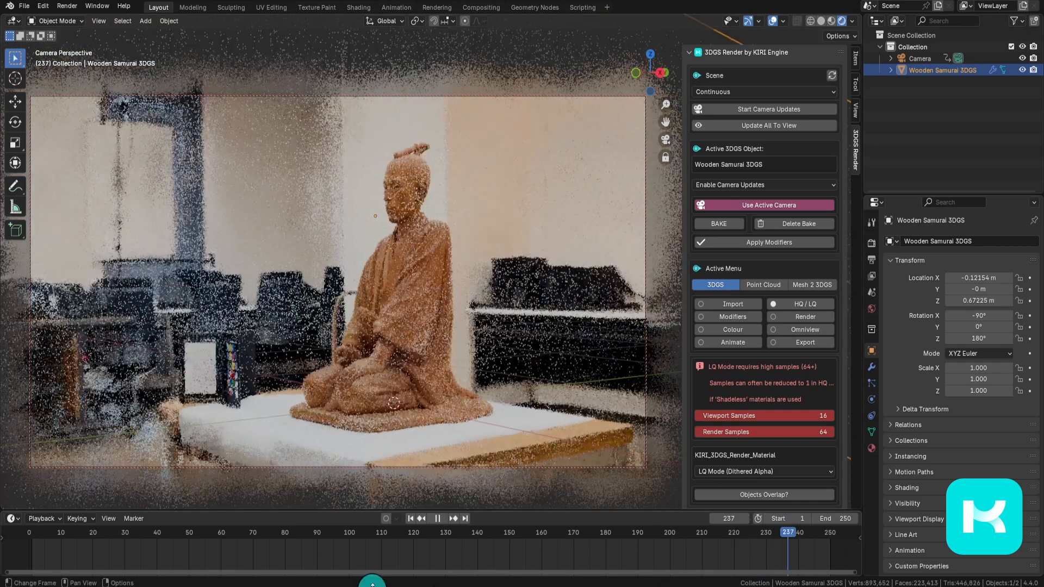
key("space")
left_click_drag(92, 529, 320, 531)
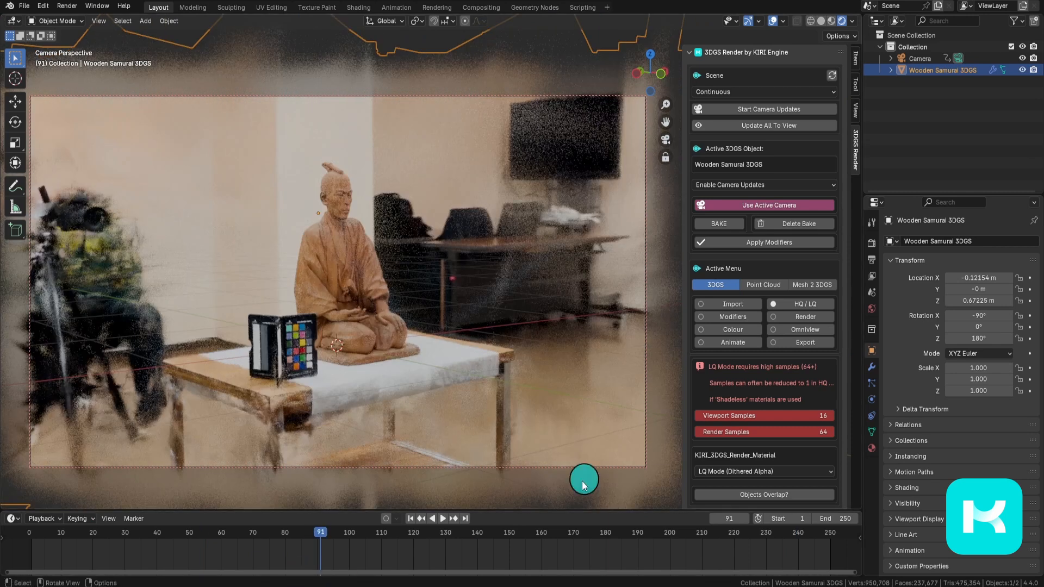
Step: Switch the scan's render material to HQ Mode (Blended Alpha) and set both viewport and render samples to 1
scroll(776, 385, "down", 4)
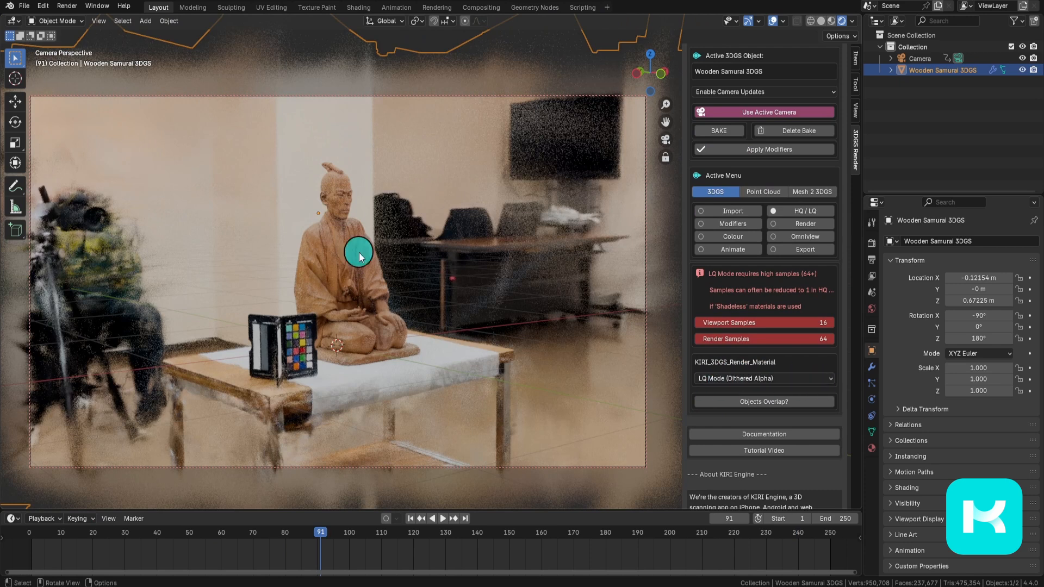
left_click(805, 379)
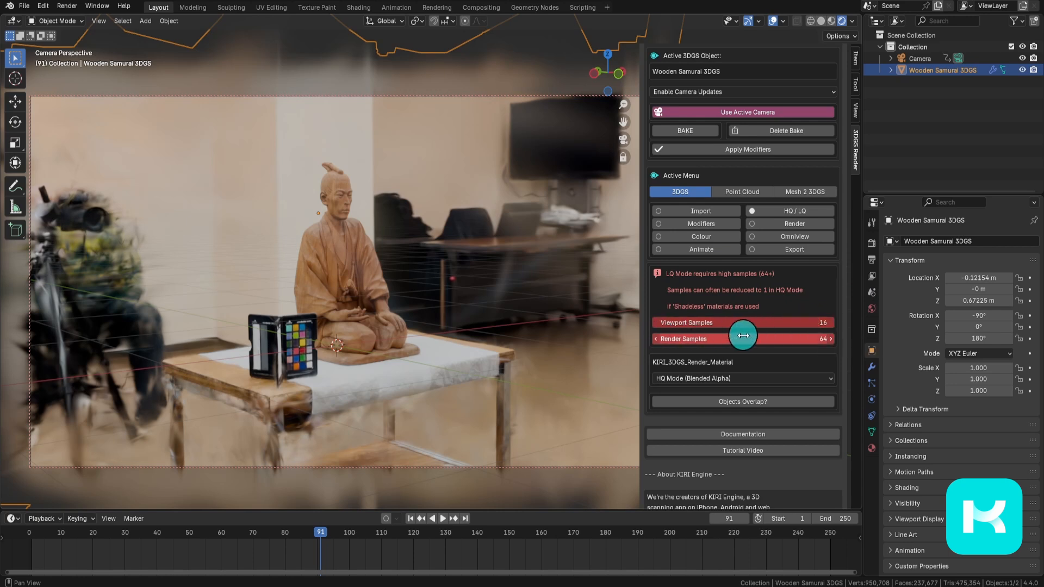
double_click(802, 329)
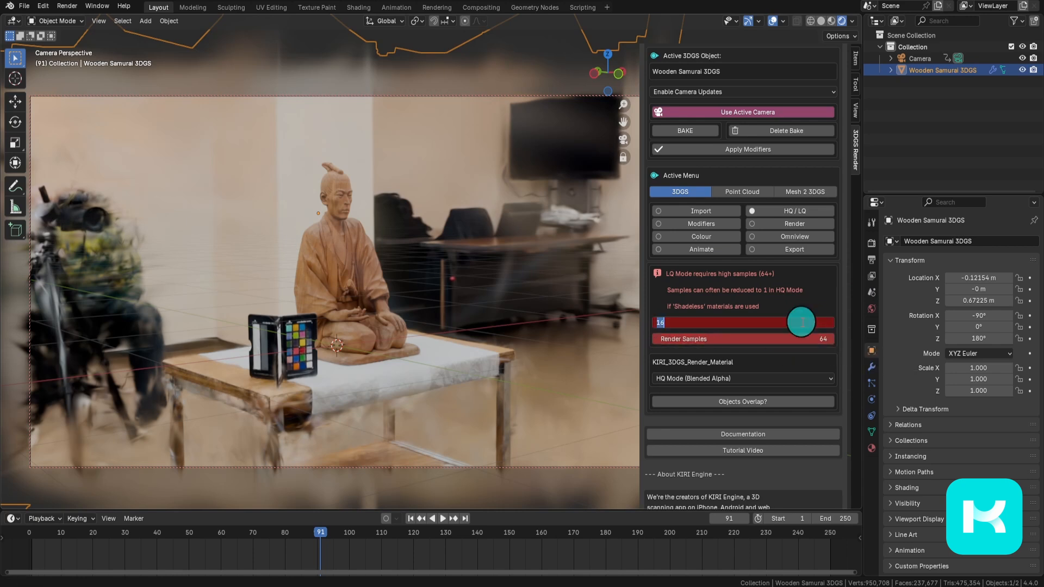
type("1")
key("Return")
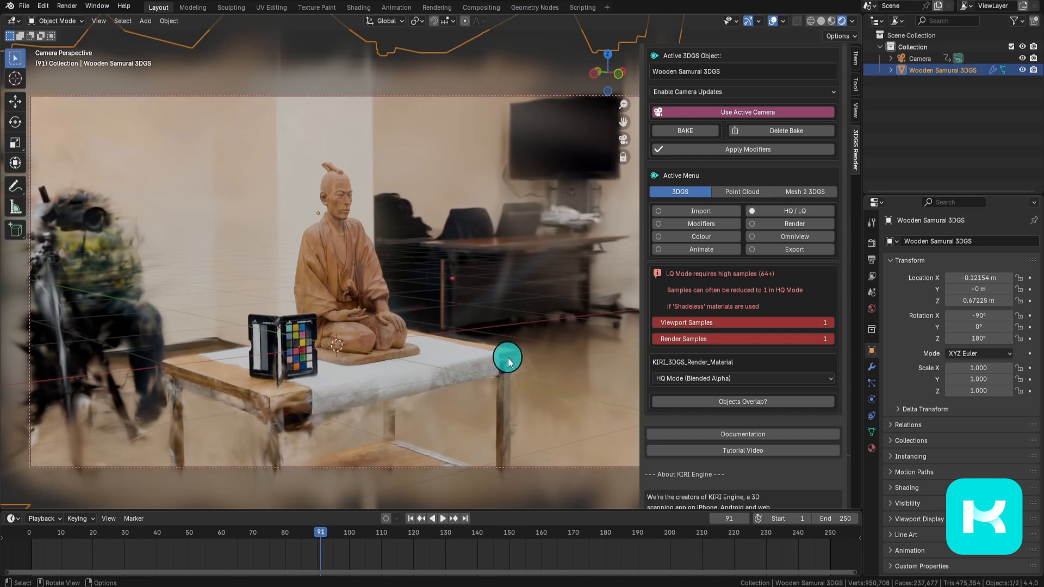
Step: Scrub to frame 184 to check the samurai's HQ appearance from another camera angle, and look over the render commands
left_click(706, 239)
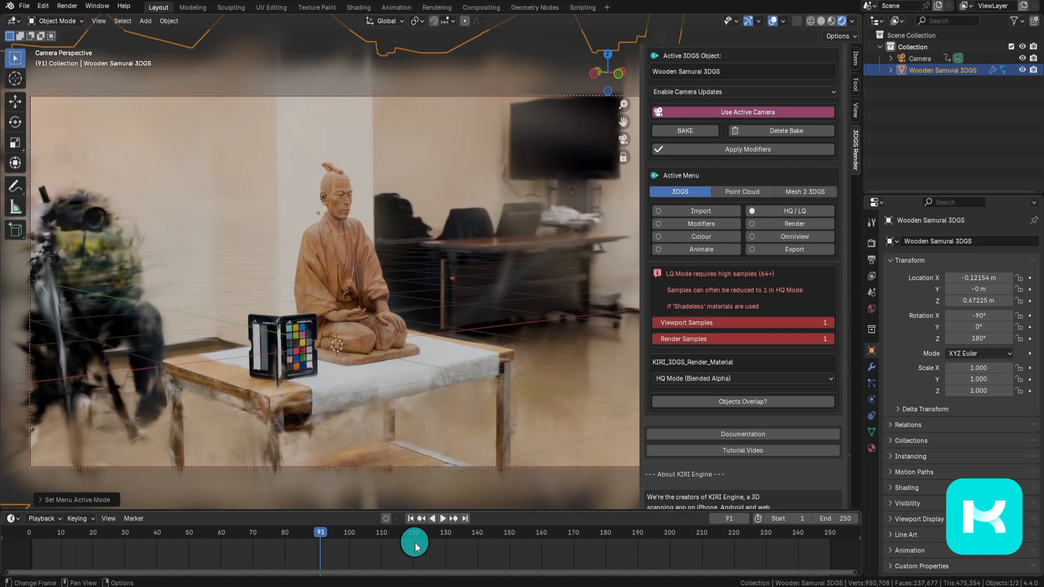
left_click_drag(475, 582, 608, 576)
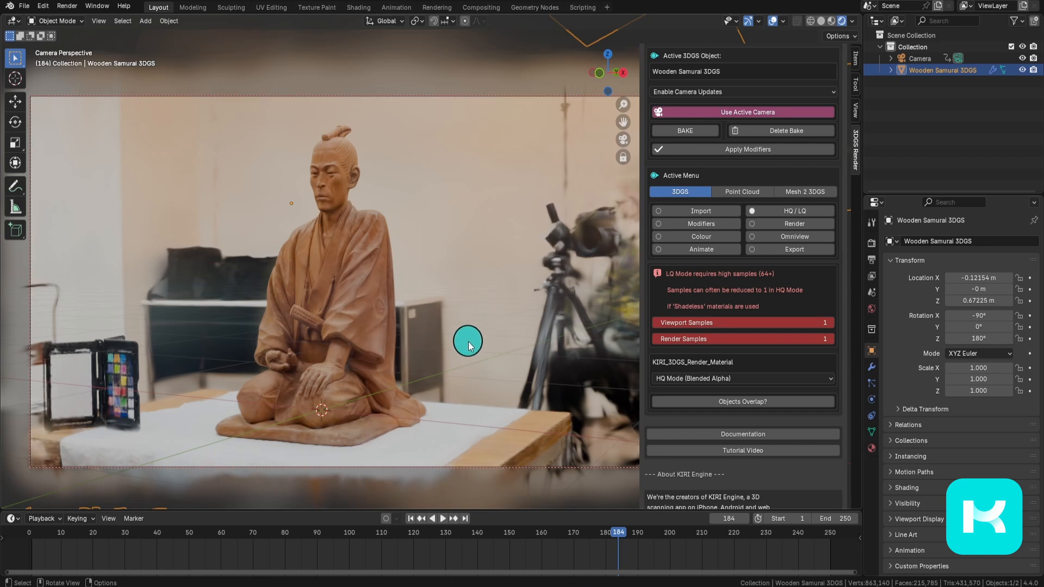
left_click(67, 6)
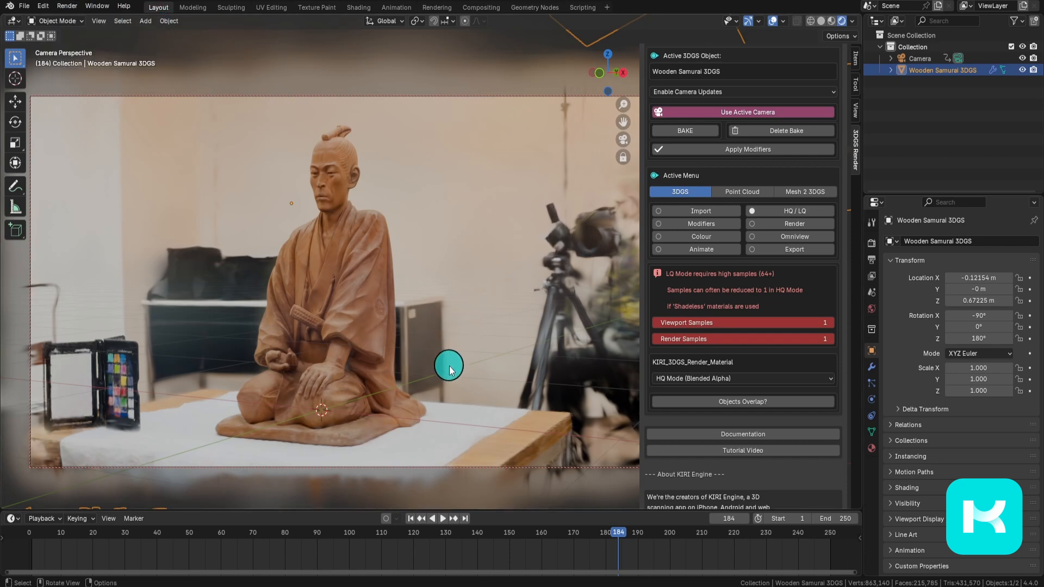
Step: Set the view transform to Standard in the add-on's 3DGS render settings
left_click(822, 227)
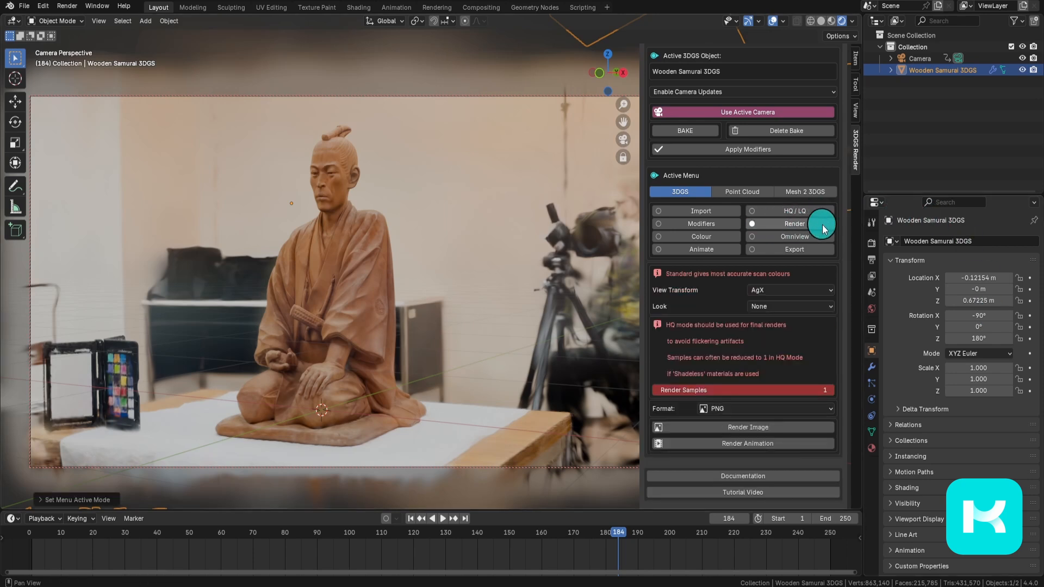
scroll(700, 305, "down", 3)
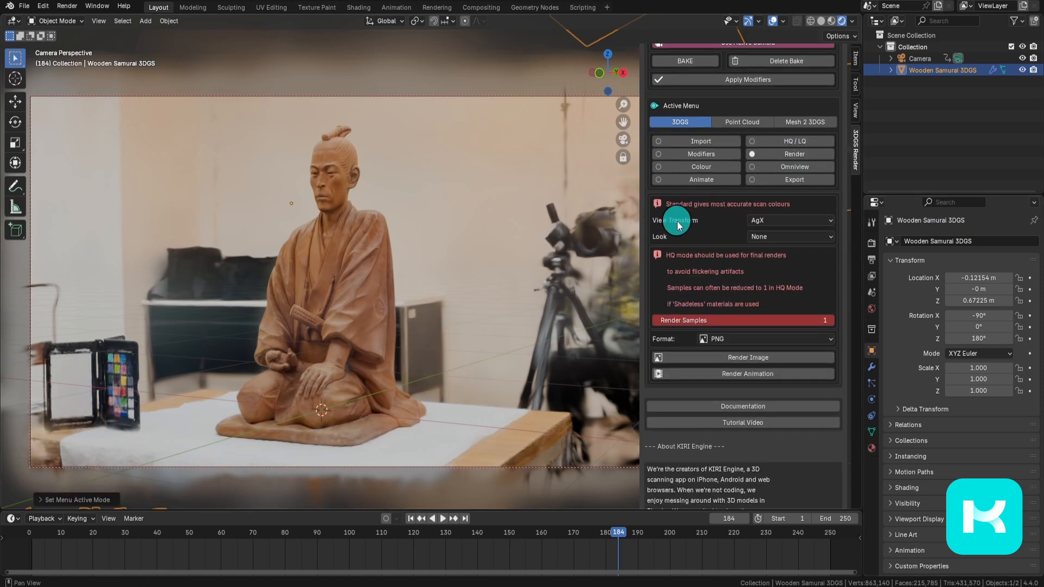
left_click(827, 222)
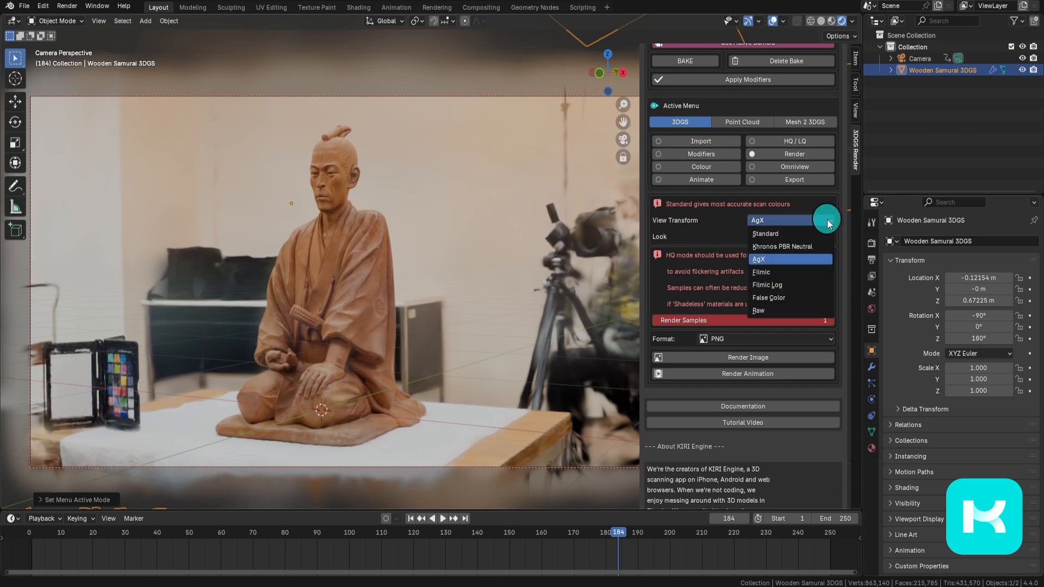
left_click(809, 221)
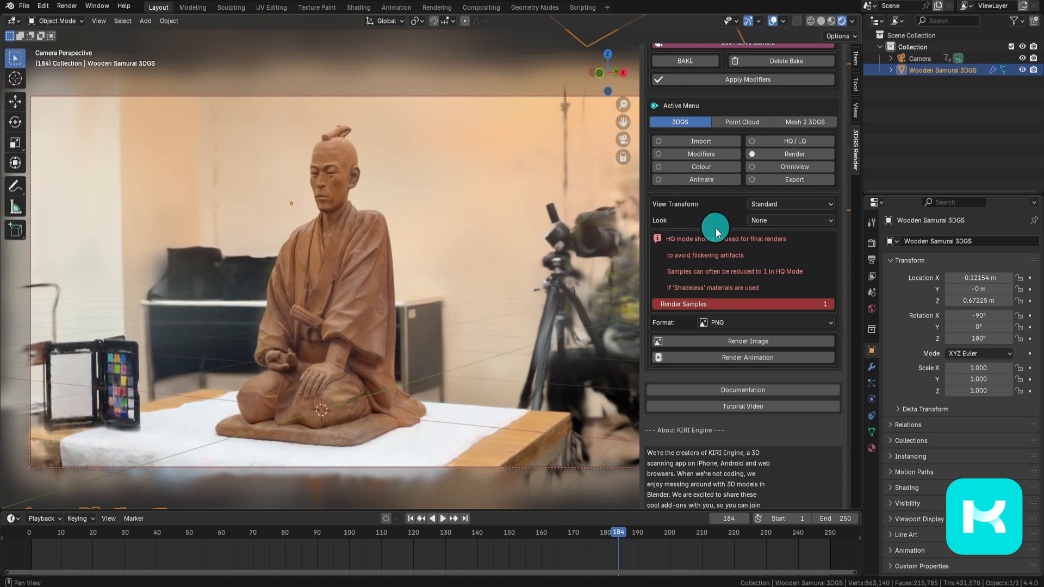
Step: Set the render look to Medium Contrast in the 3DGS render settings and check the output image format choices
left_click(767, 220)
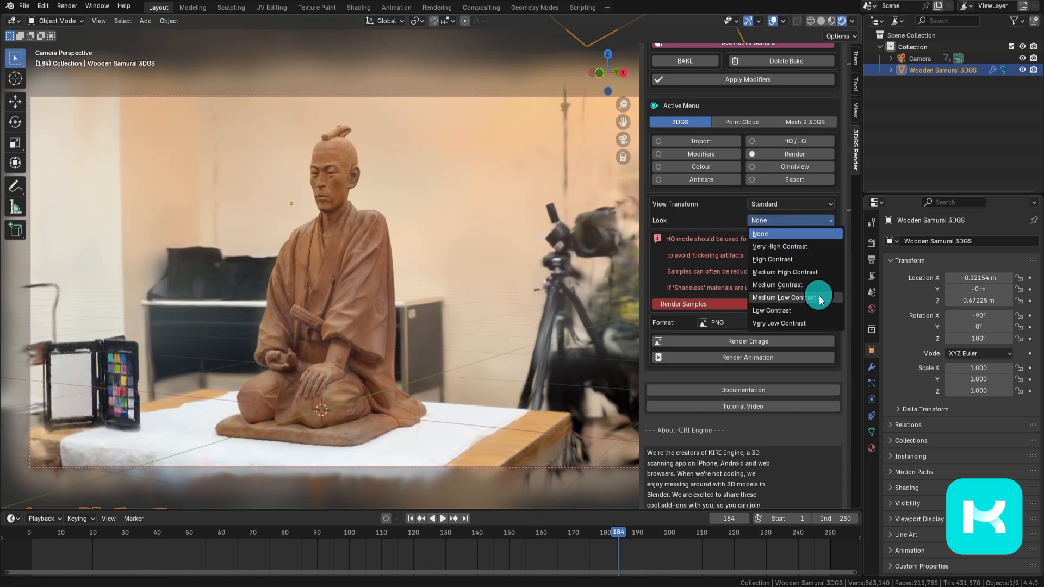
left_click(783, 285)
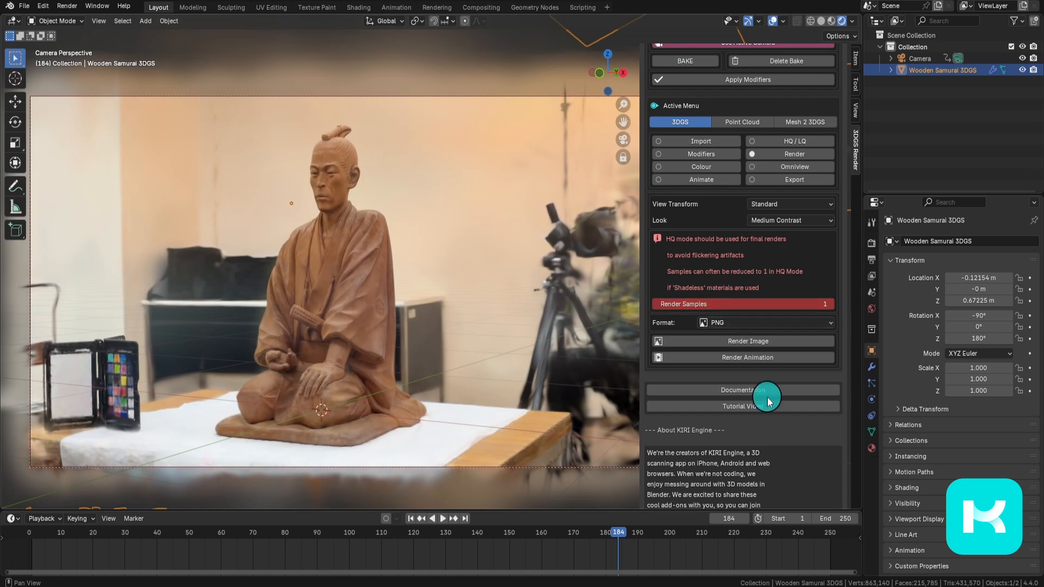
scroll(792, 454, "down", 2)
left_click(769, 276)
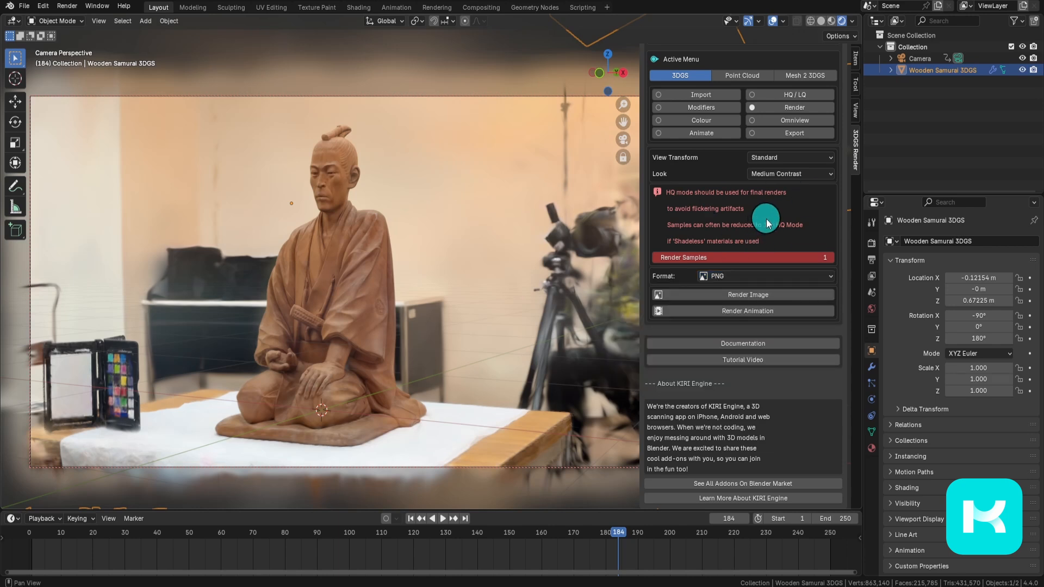
Step: Show the scene's output path settings and move the tmp output folder window clear of the render settings
left_click(871, 261)
scroll(922, 347, "down", 3)
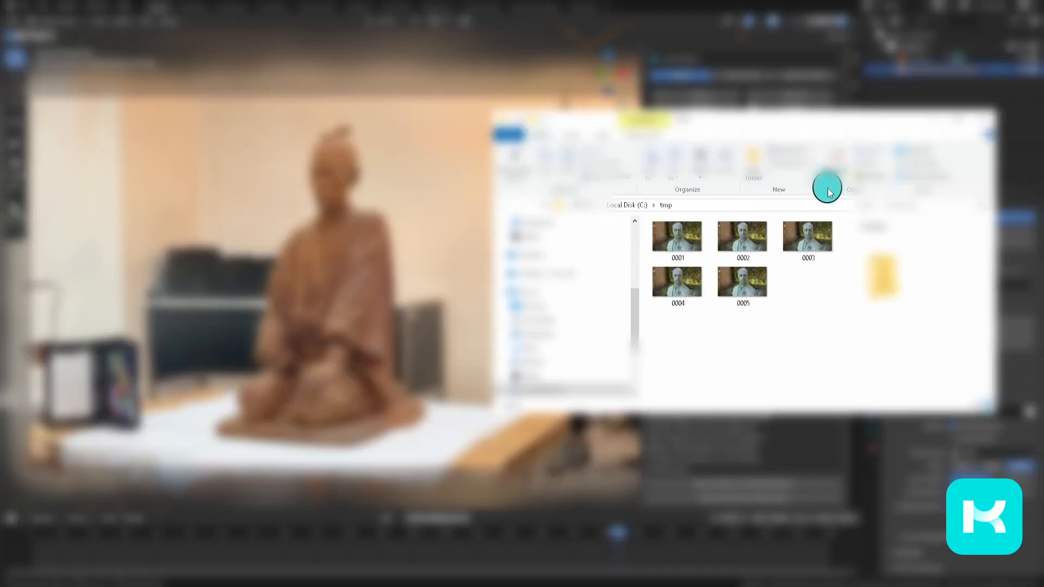
left_click(831, 123)
left_click_drag(831, 123, 386, 52)
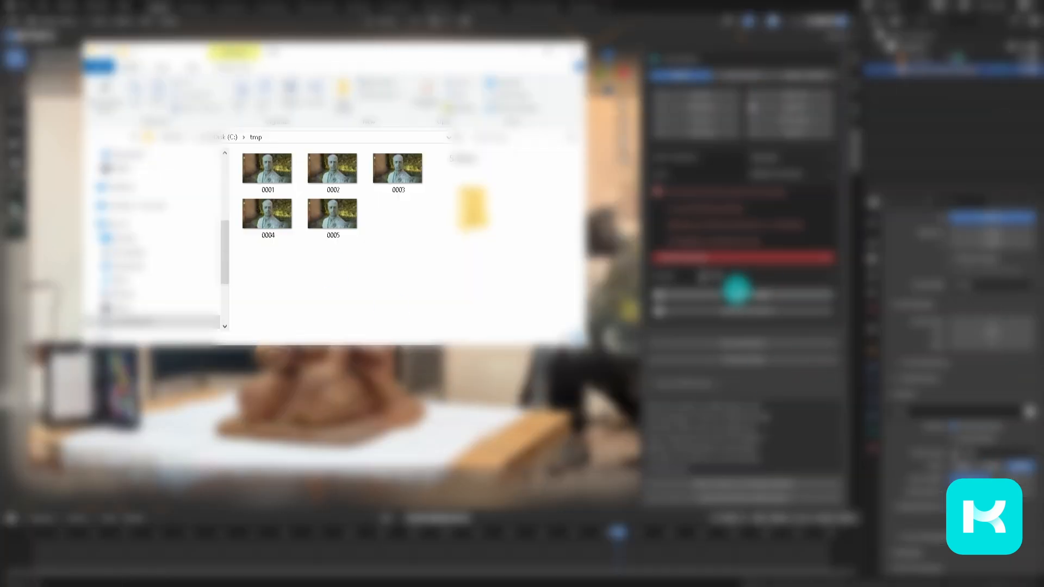
Step: Render a still image of frame 184 with the add-on and open the resulting .png from the tmp folder
left_click(855, 260)
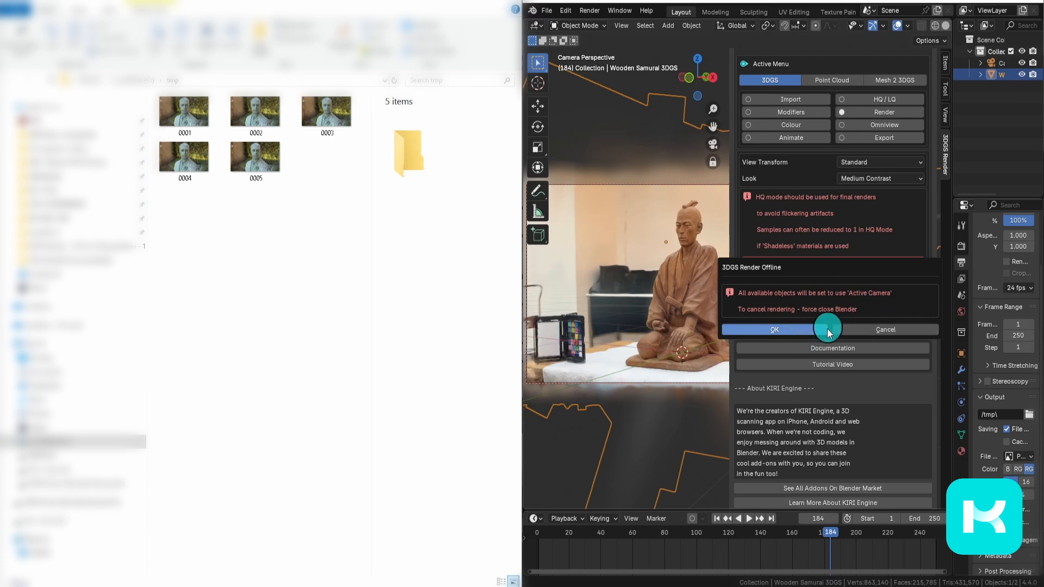
left_click(797, 332)
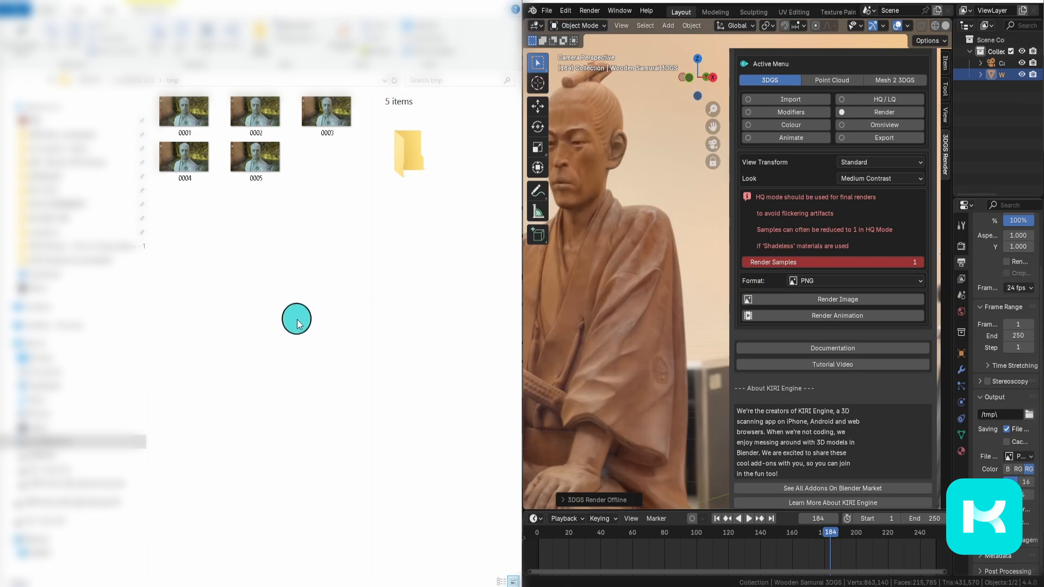
left_click(333, 175)
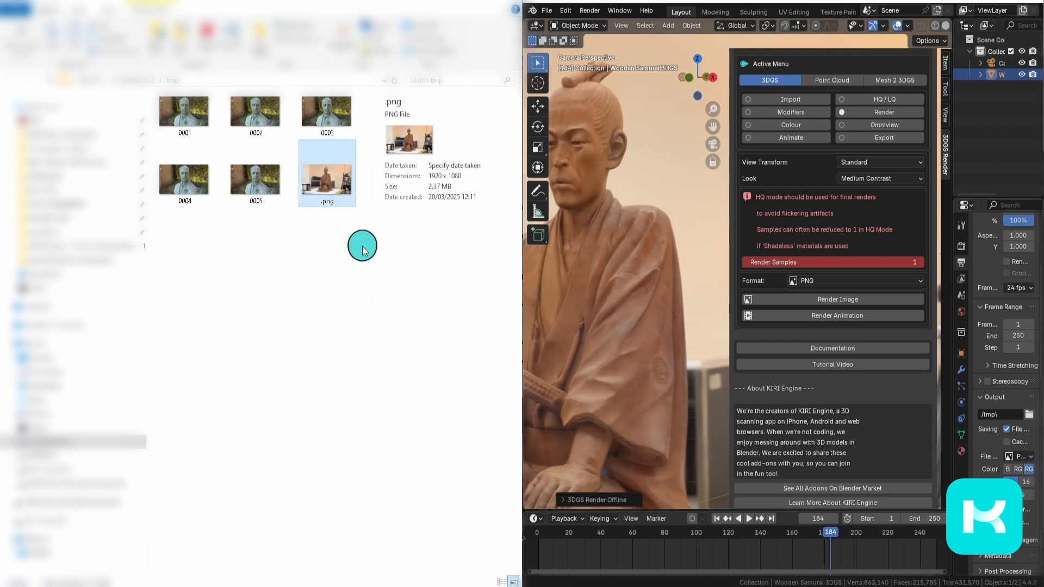
double_click(330, 174)
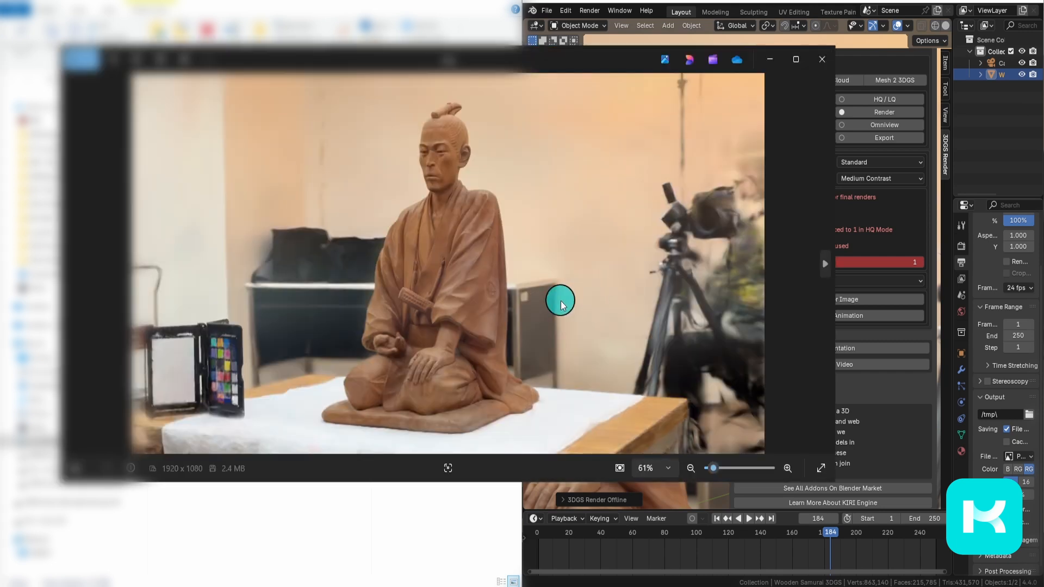
left_click(798, 61)
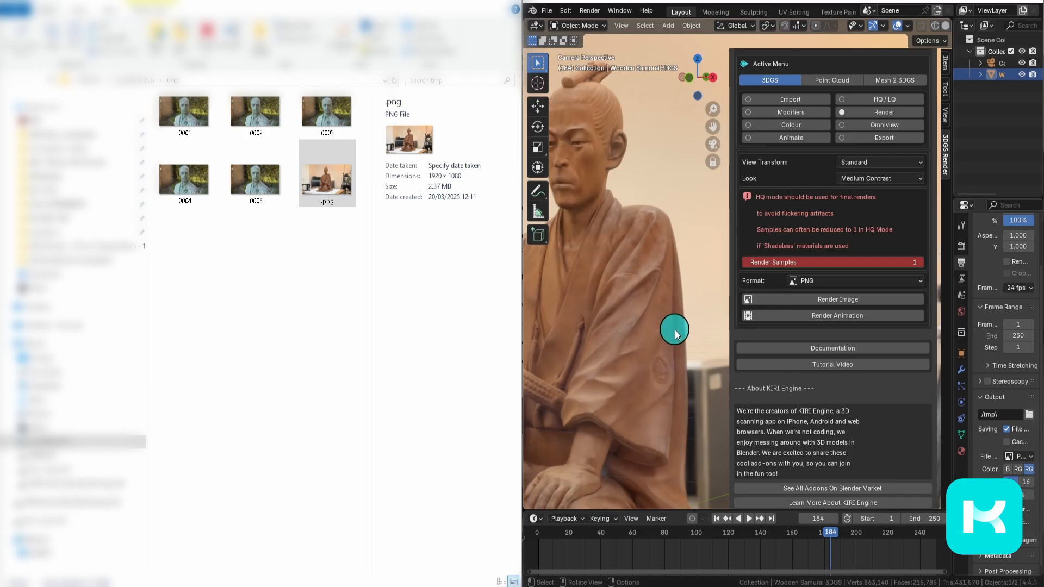
Step: Set the timeline's end frame to 5 and render the animation with the add-on
scroll(675, 330, "down", 2)
middle_click_drag(629, 302, 651, 356, "shift")
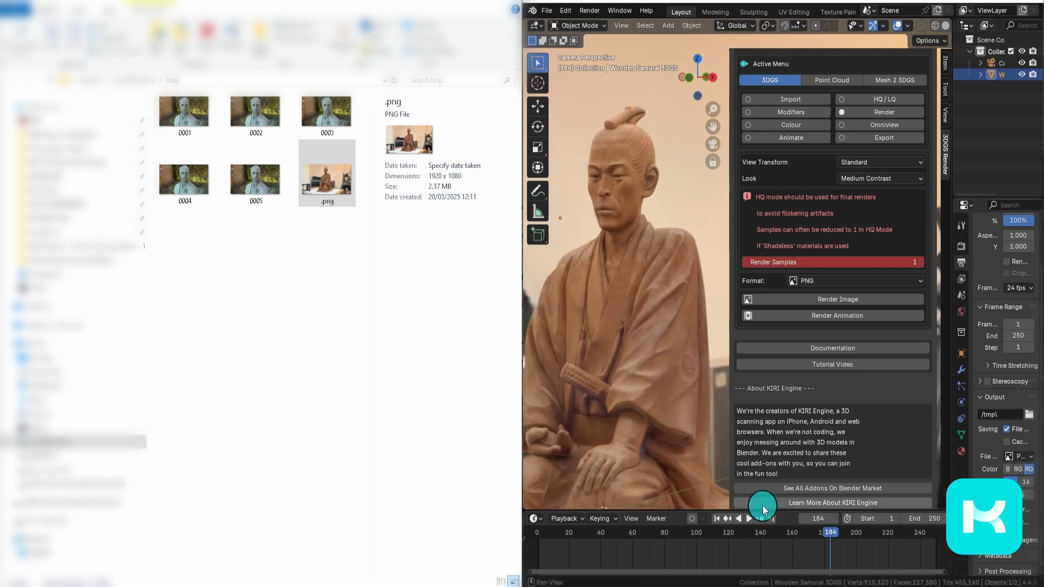
scroll(676, 552, "down", 2)
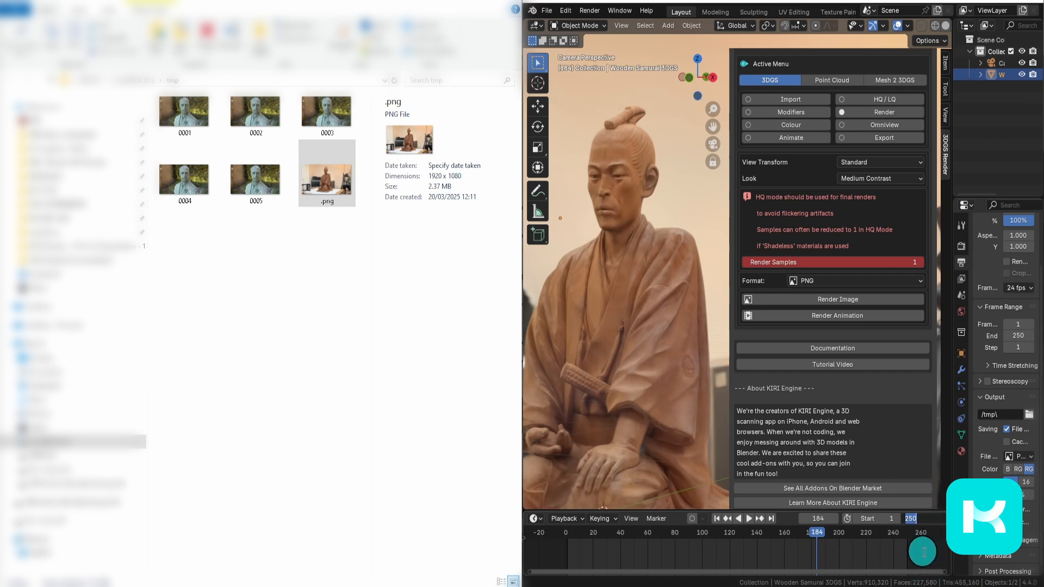
left_click(933, 556)
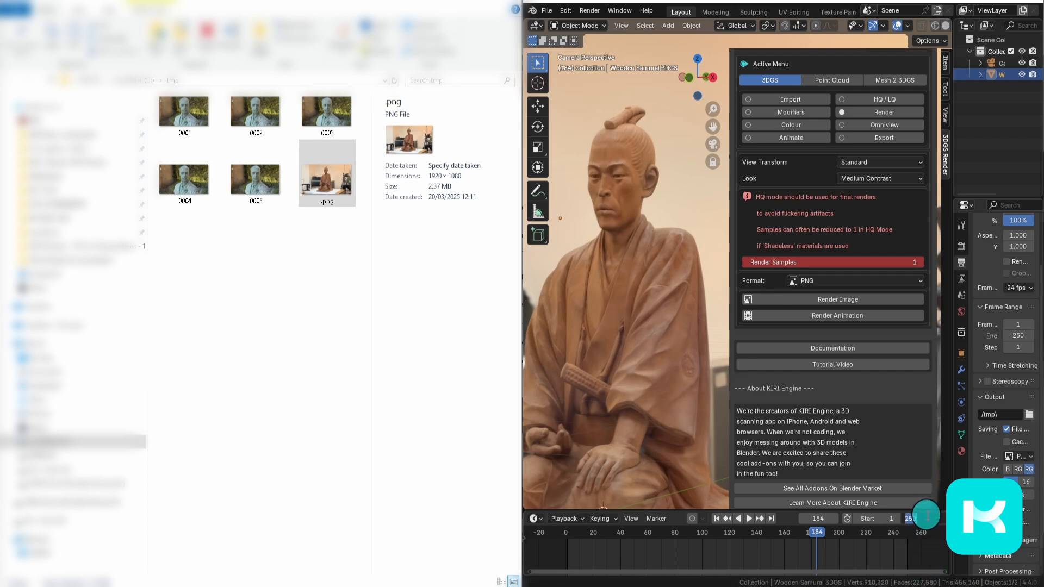
type("5")
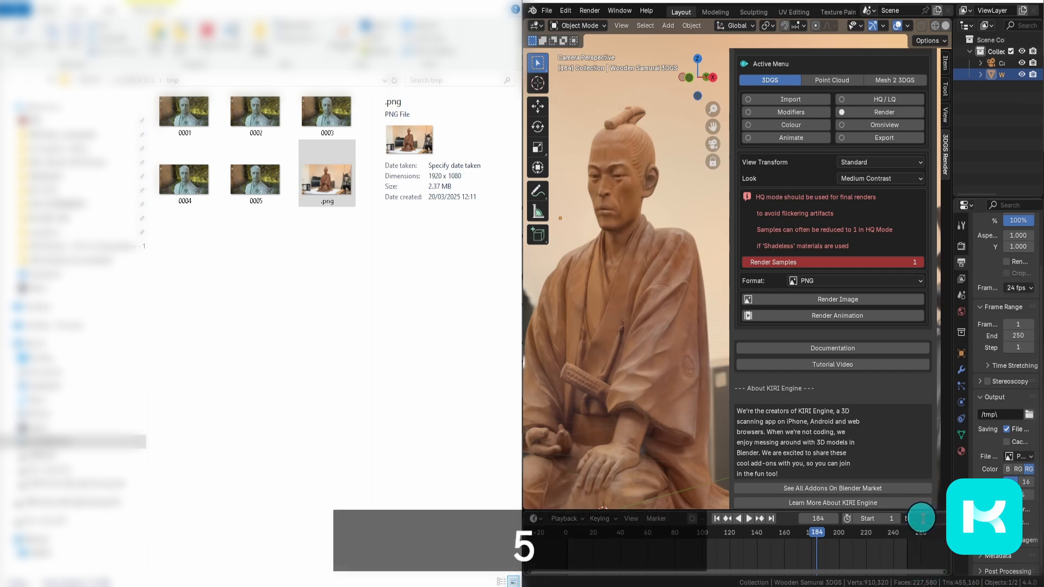
key("Return")
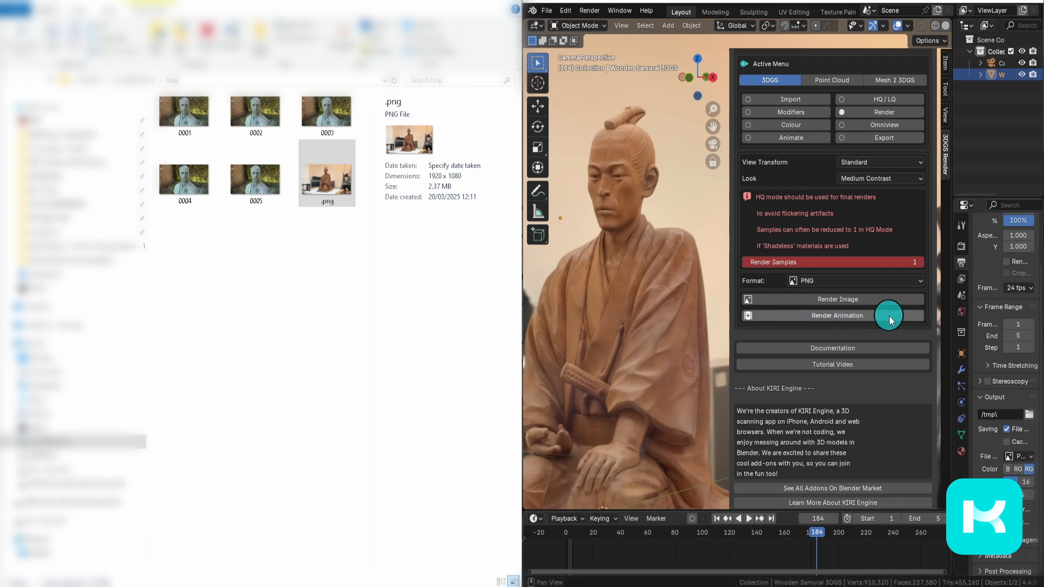
left_click(889, 317)
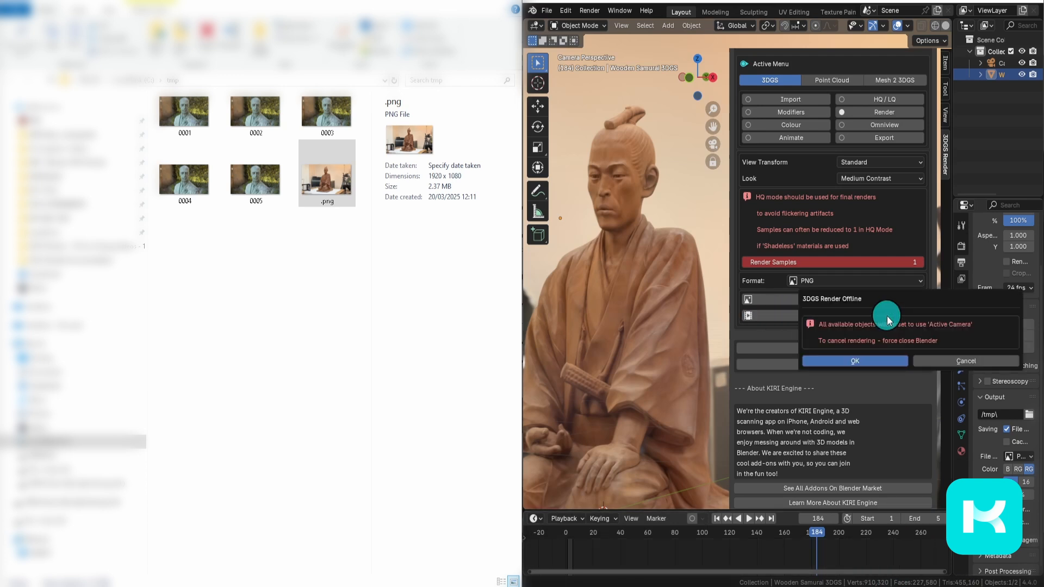
left_click(880, 361)
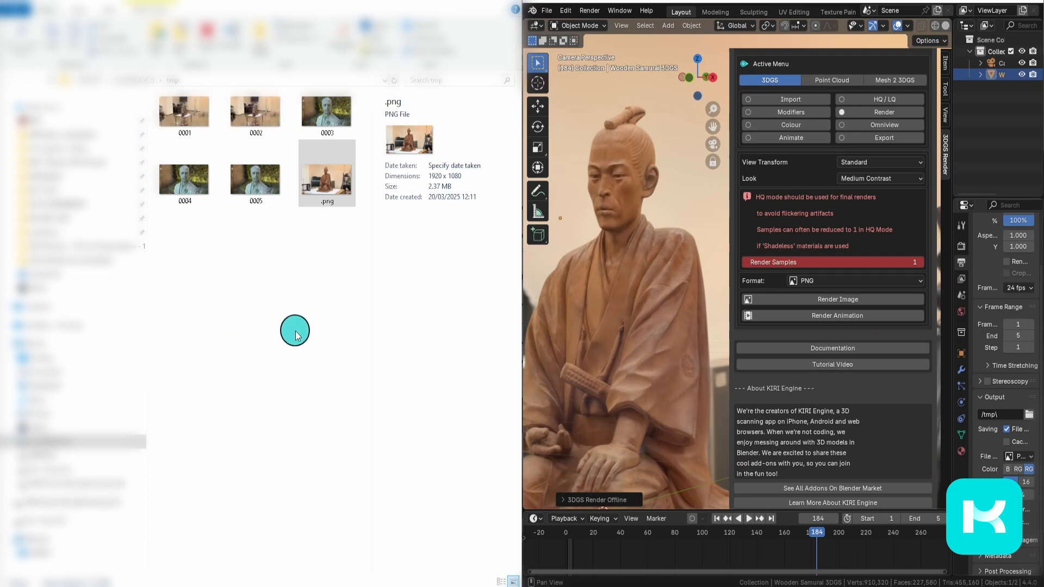
Step: Look through the rendered frames 0001 to 0005 in the tmp folder and compare them at full size
left_click(256, 115)
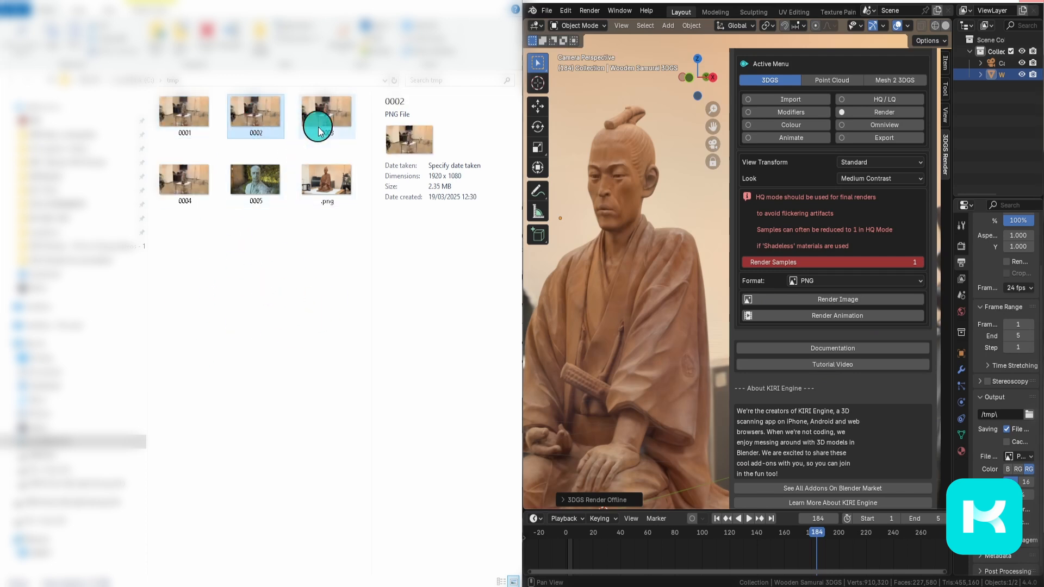
left_click(185, 179)
left_click(260, 179)
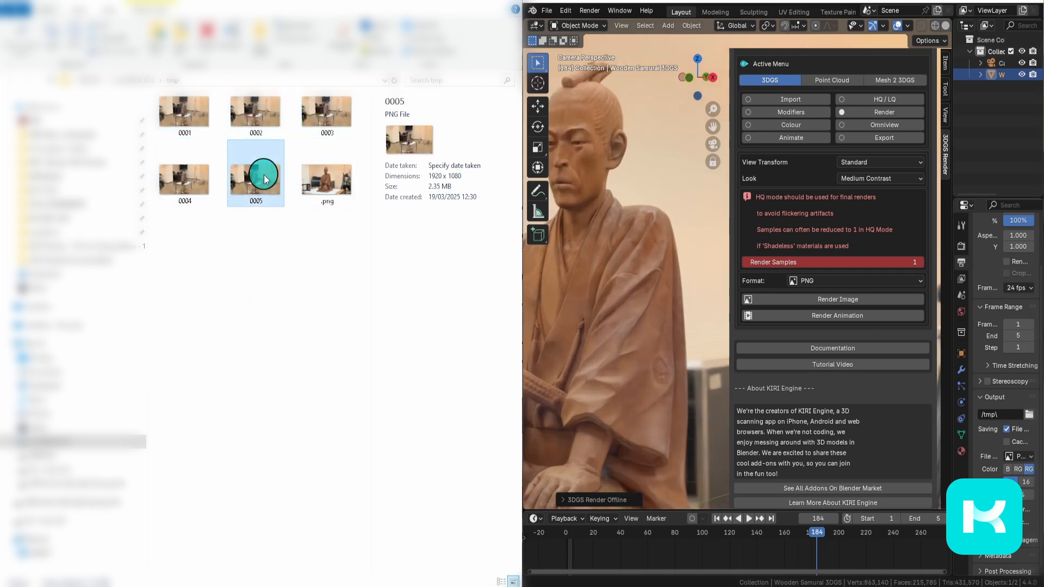
left_click(323, 190)
left_click(174, 108)
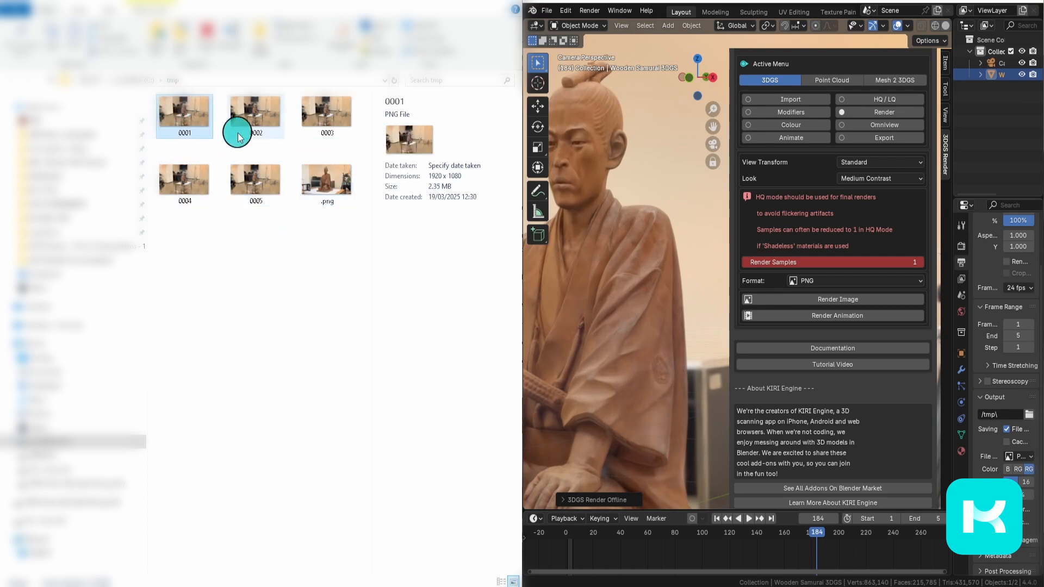
left_click(251, 118)
left_click(336, 112)
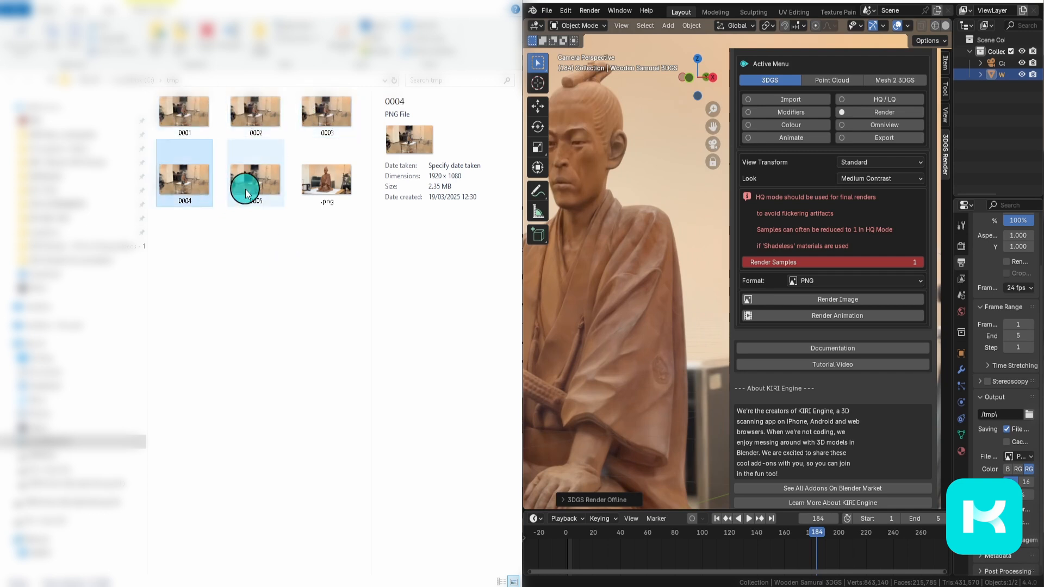
double_click(190, 113)
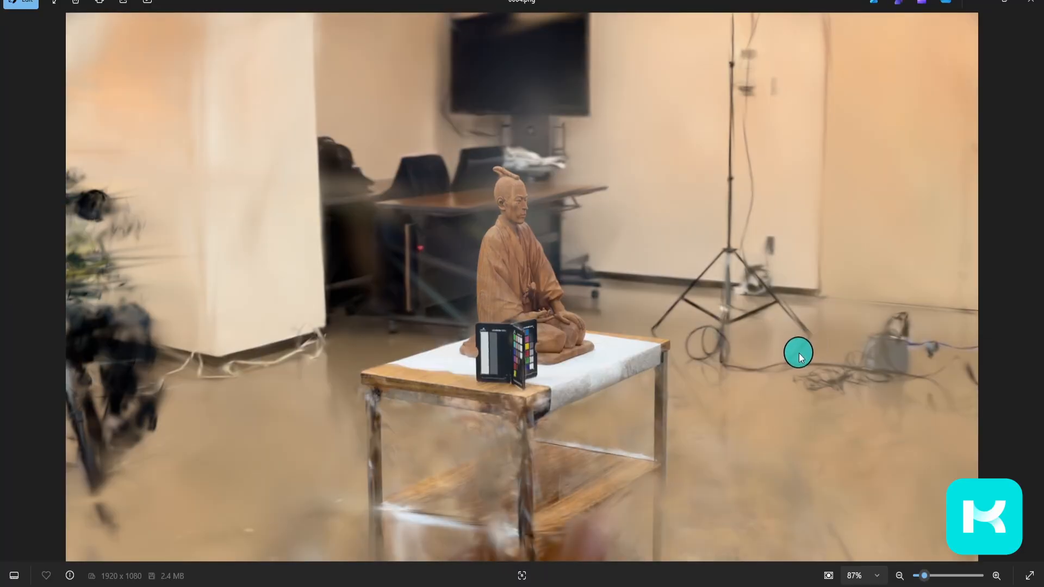
key("Right")
key("Left")
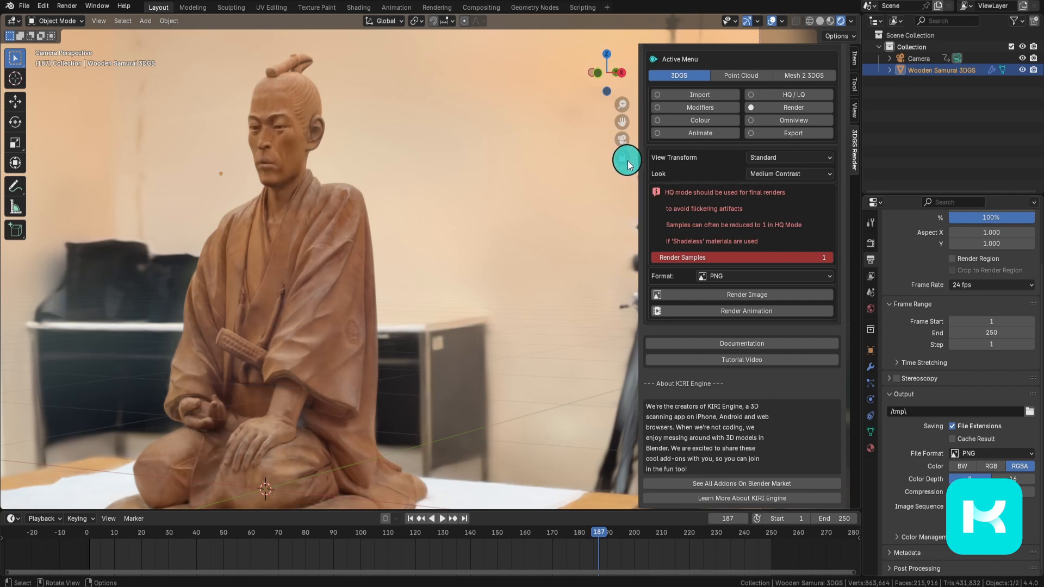
Step: Examine the samurai scan at frame 187 through the camera and from an orbited viewpoint, ending in camera view
scroll(510, 326, "down", 1)
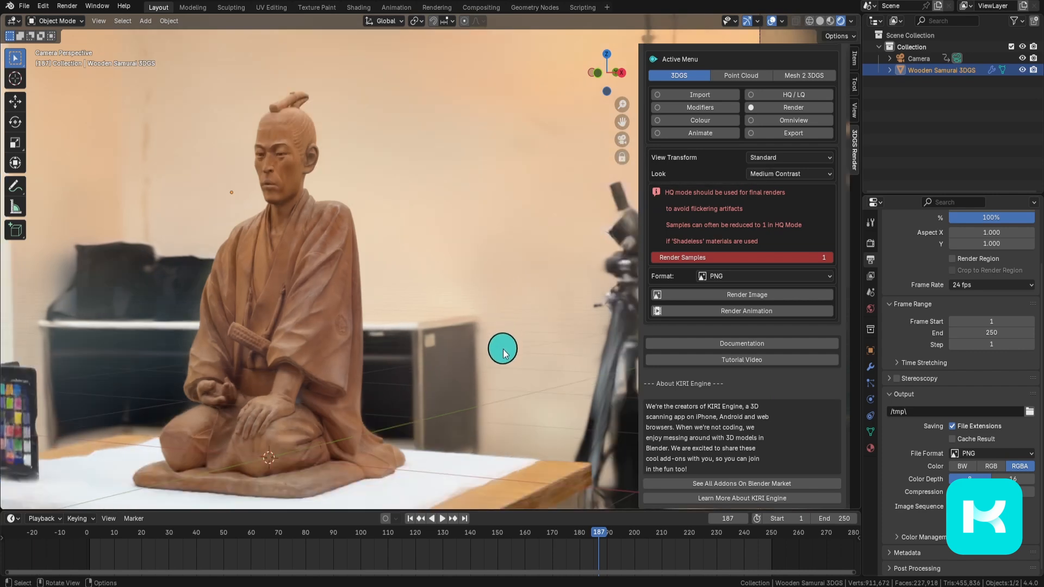
scroll(505, 361, "down", 2)
scroll(489, 362, "up", 1)
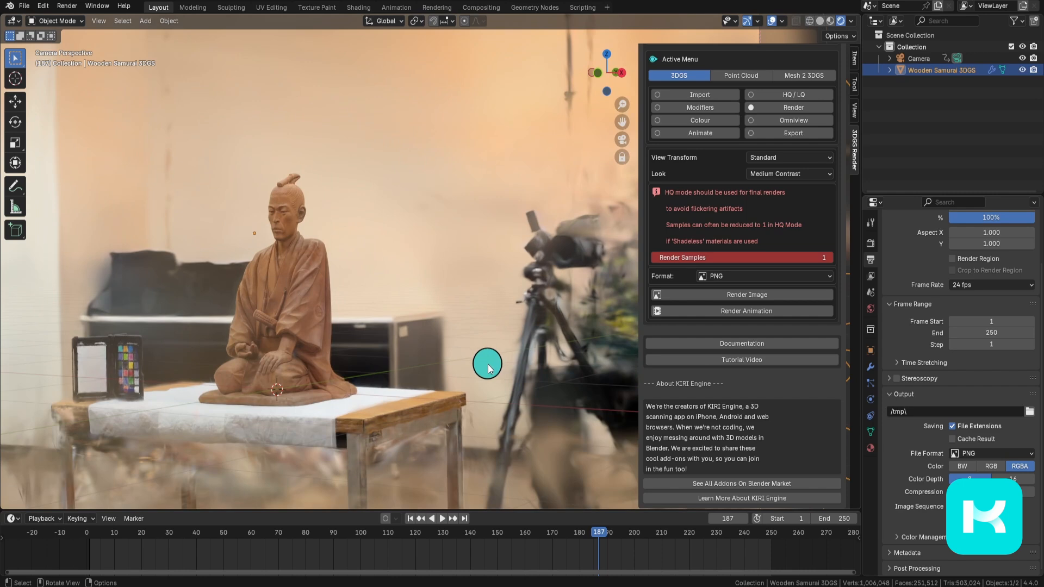
scroll(477, 357, "up", 2)
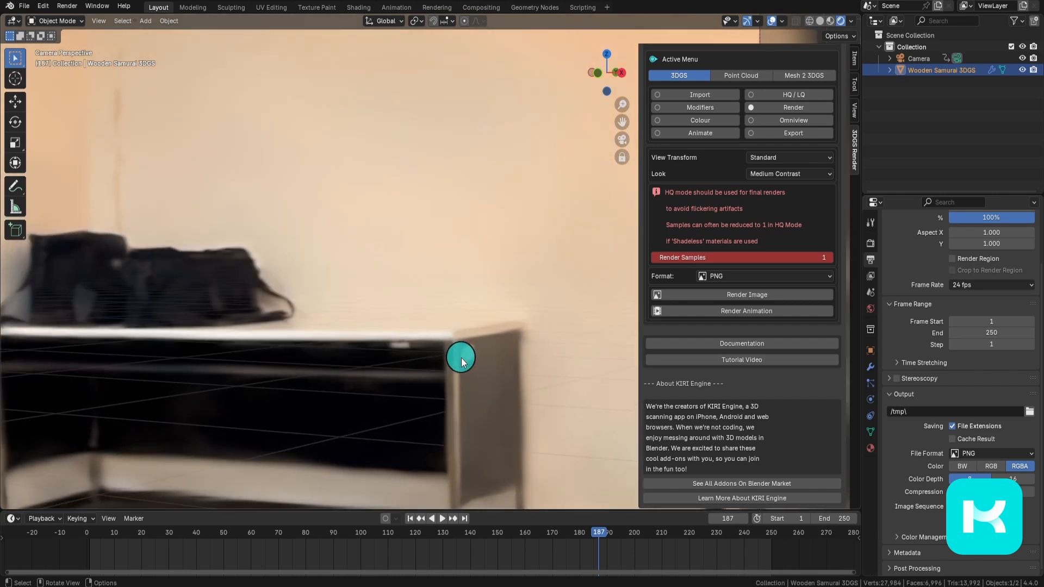
scroll(463, 359, "down", 1)
scroll(461, 359, "down", 1)
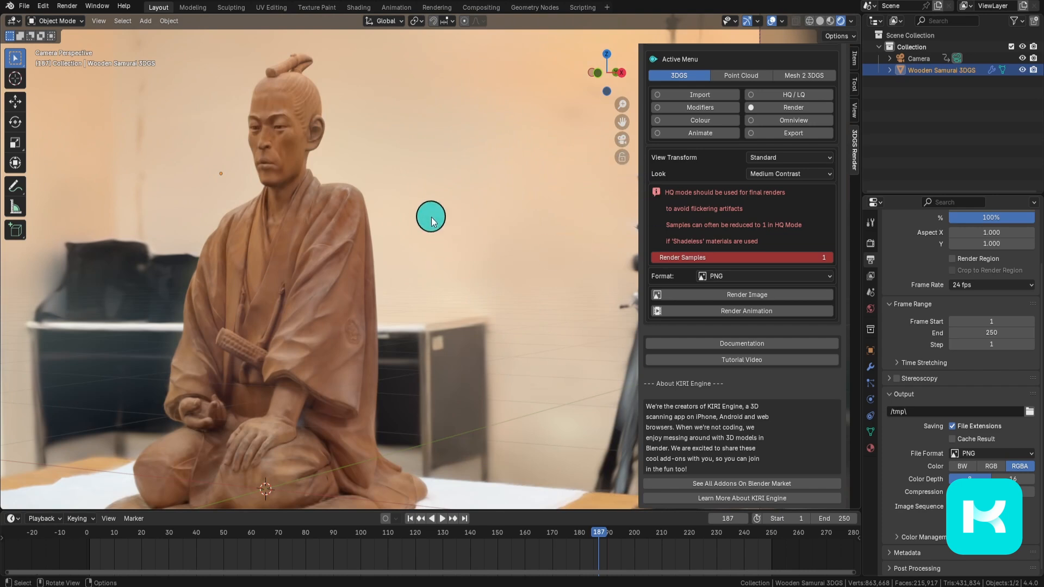
scroll(431, 220, "down", 6)
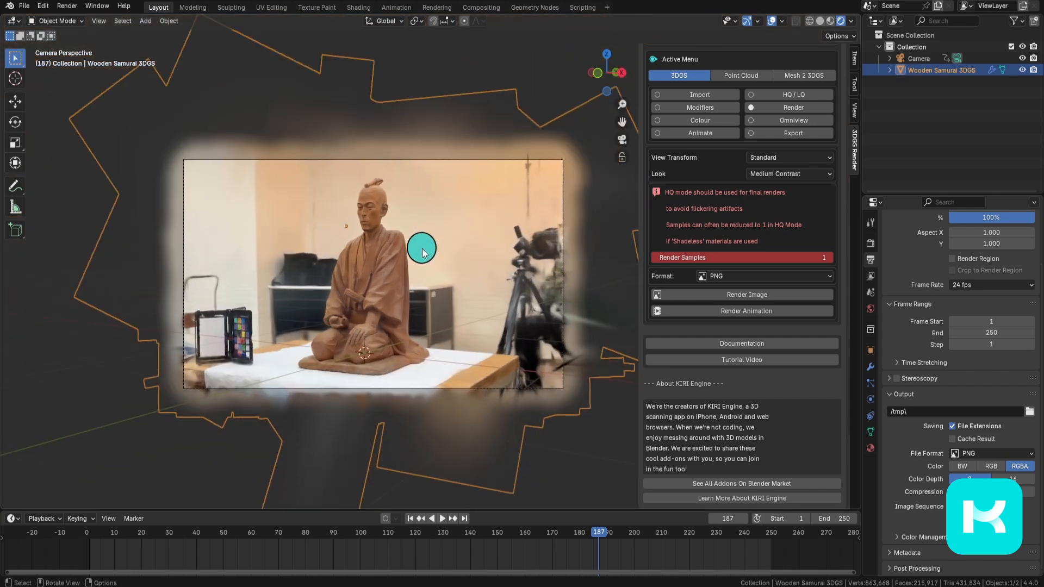
scroll(422, 249, "up", 3)
scroll(422, 249, "down", 4)
scroll(422, 249, "up", 4)
middle_click_drag(422, 249, 435, 286)
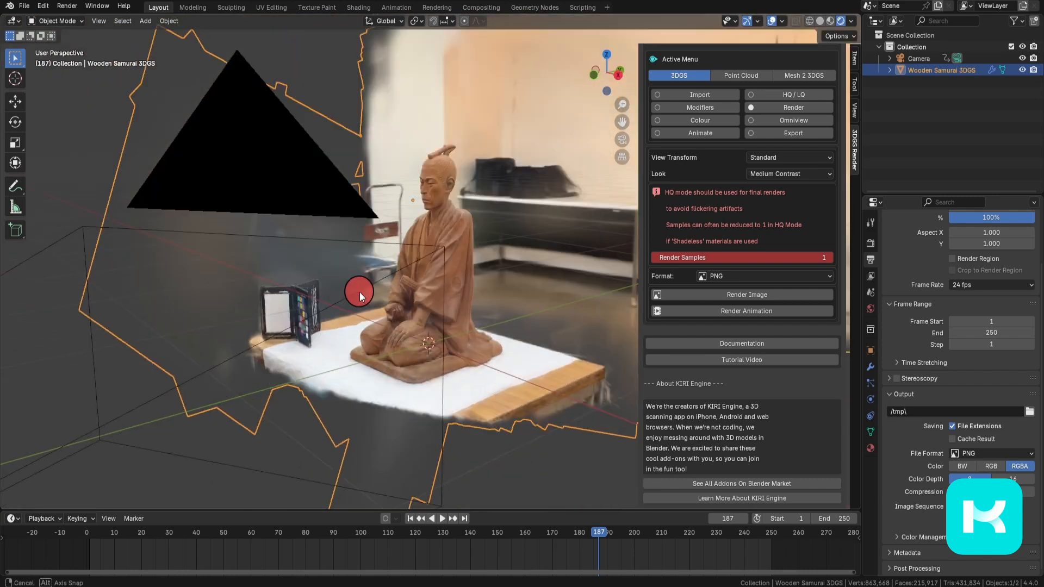
key("KP_0")
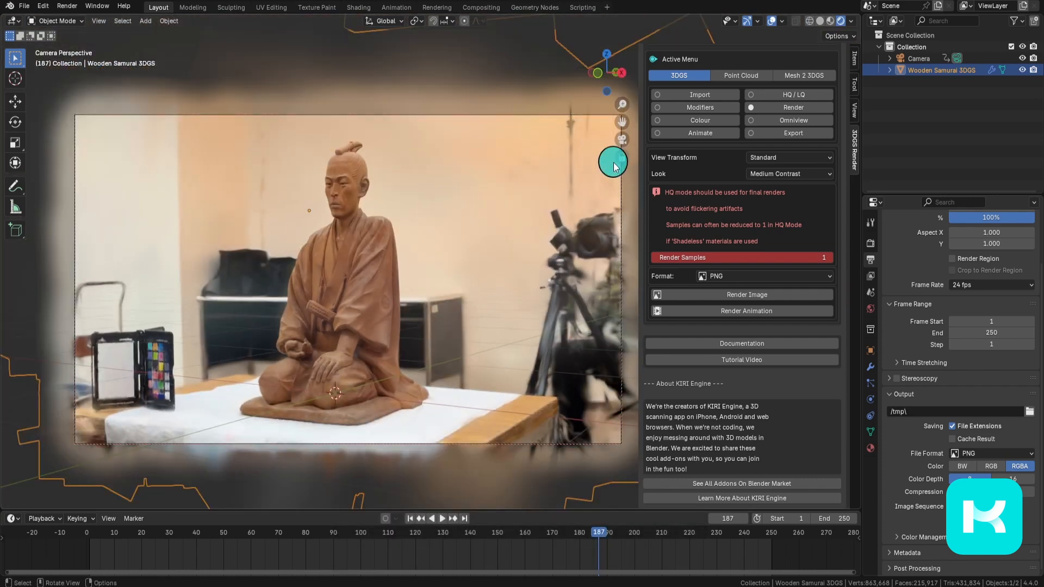
Step: Lock the camera to the view and orbit it around to face the front of the samurai
middle_click_drag(448, 327, 513, 328)
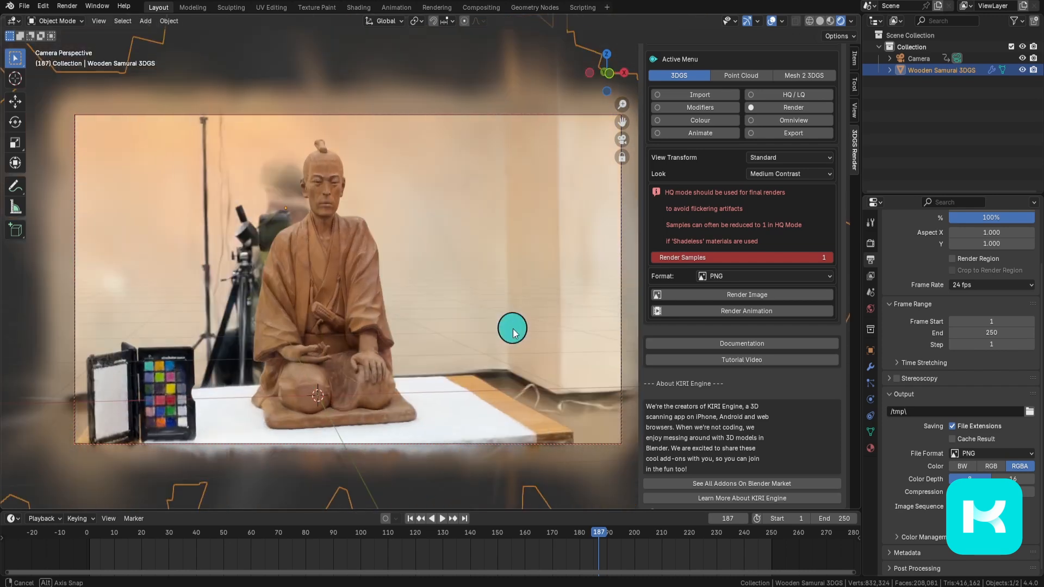
key("KP_0")
key("KP_0")
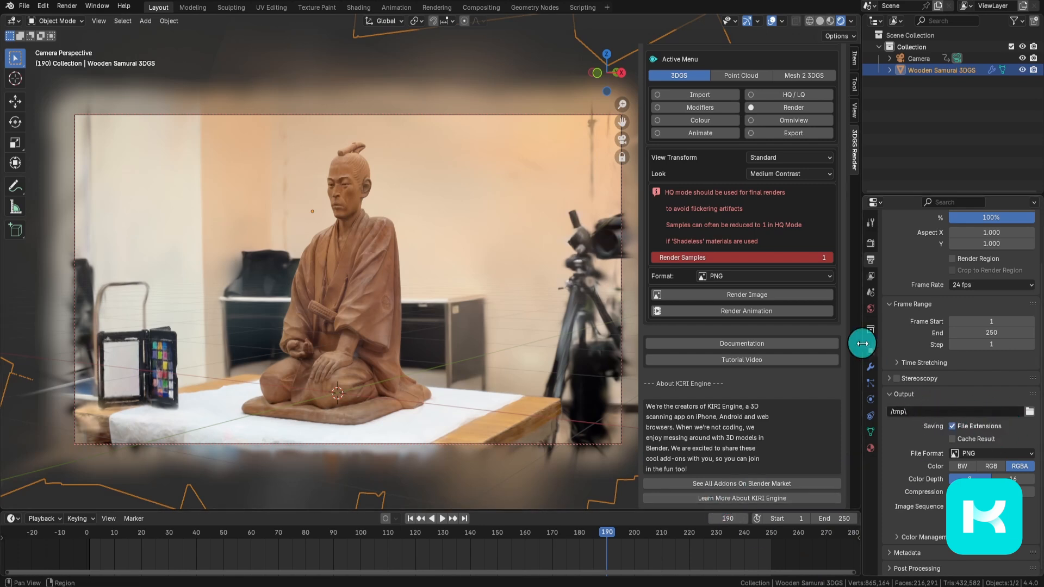
Step: Render frames 1 to 250 of the animation with the add-on and view the output in the tmp folder
left_click(800, 316)
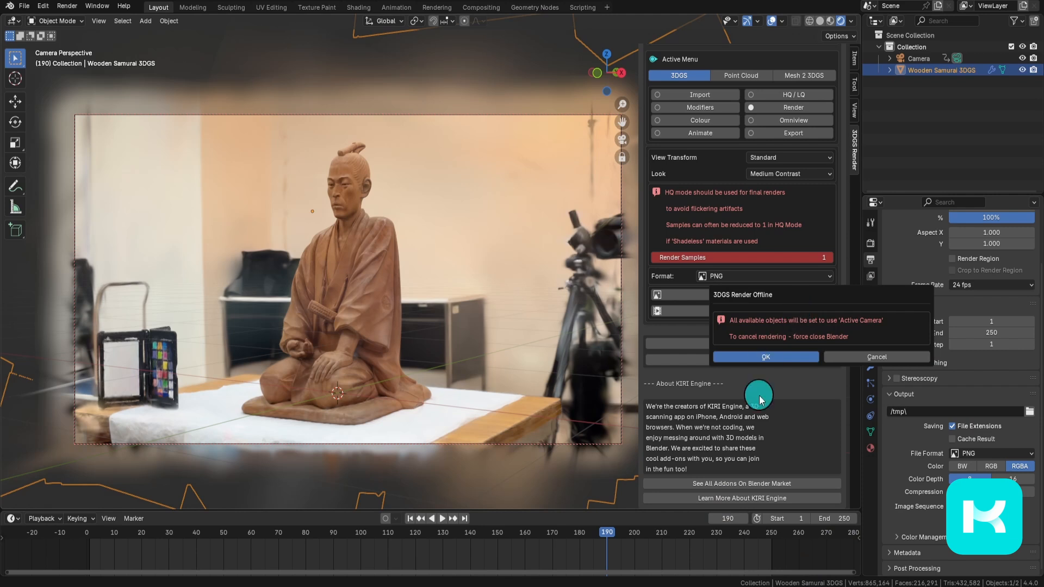
left_click(804, 360)
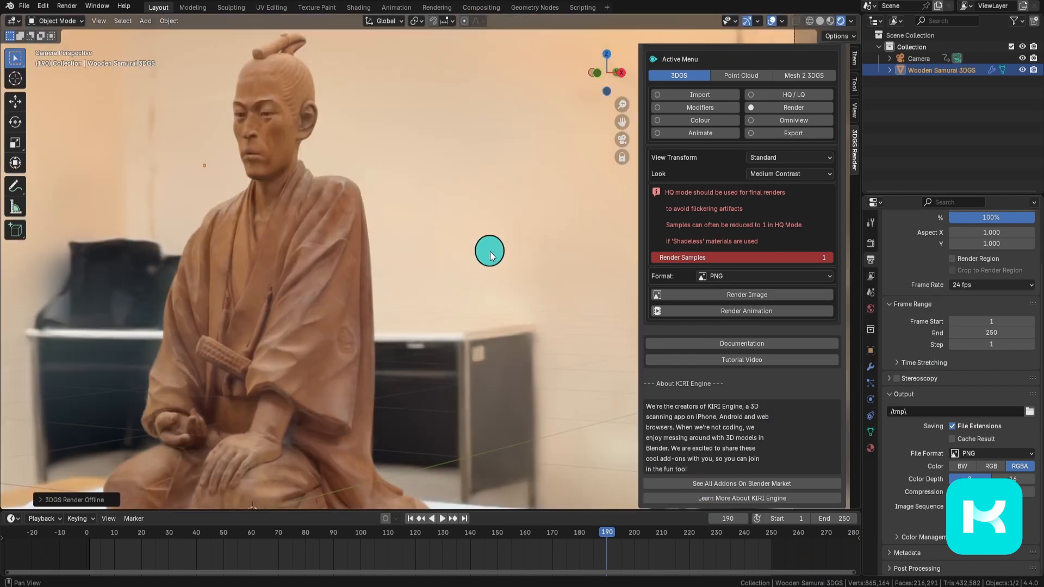
mouse_move(384, 581)
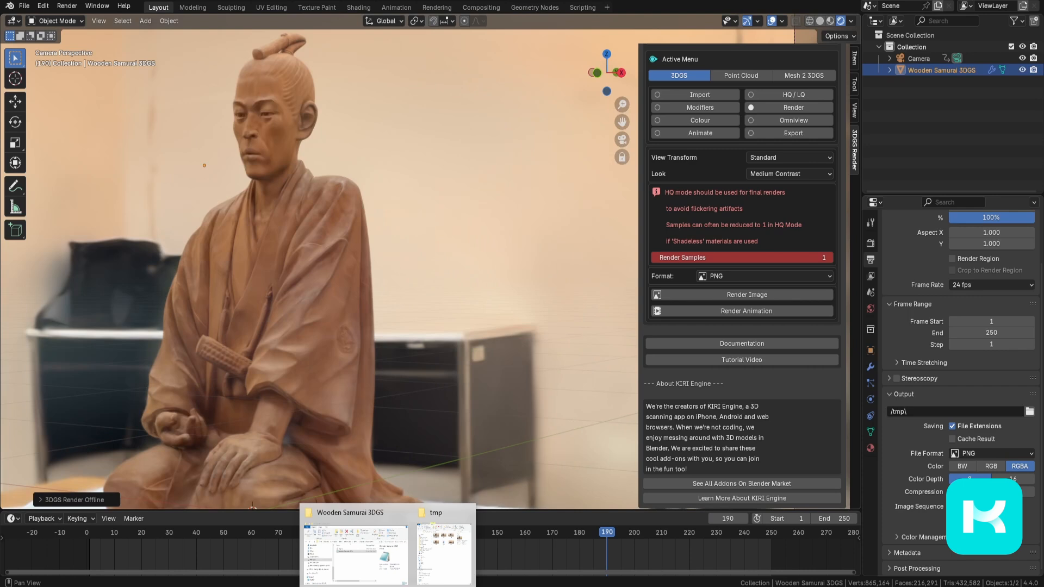
left_click(438, 544)
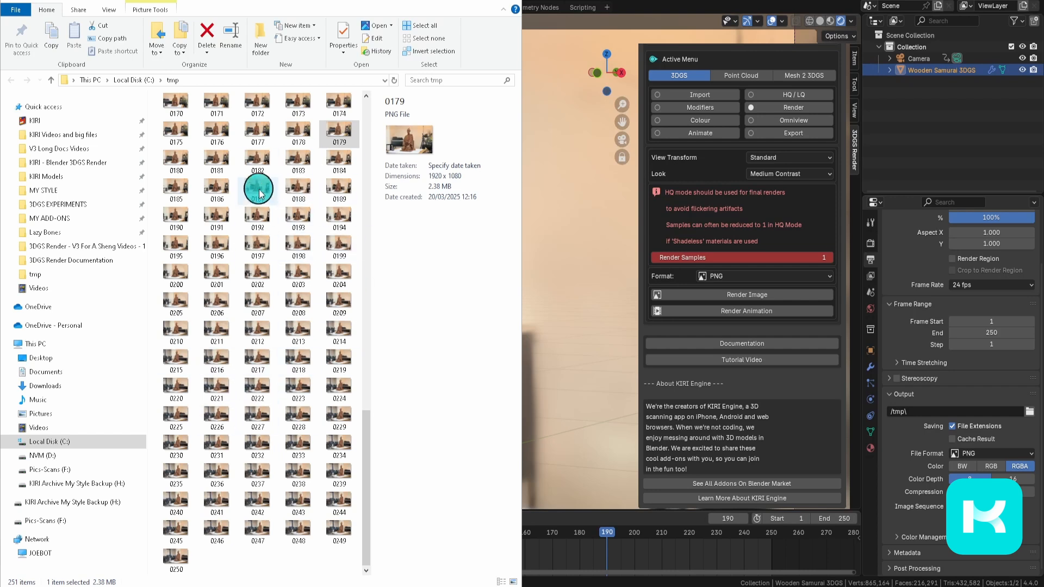
Step: Return to Blender and add a Video Editing workspace
left_click(677, 8)
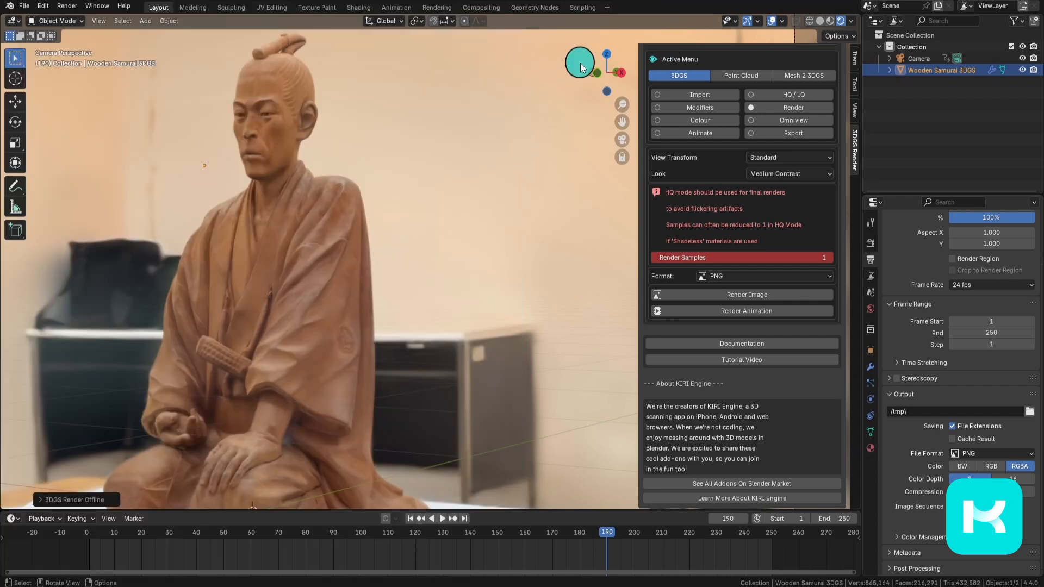
left_click(606, 11)
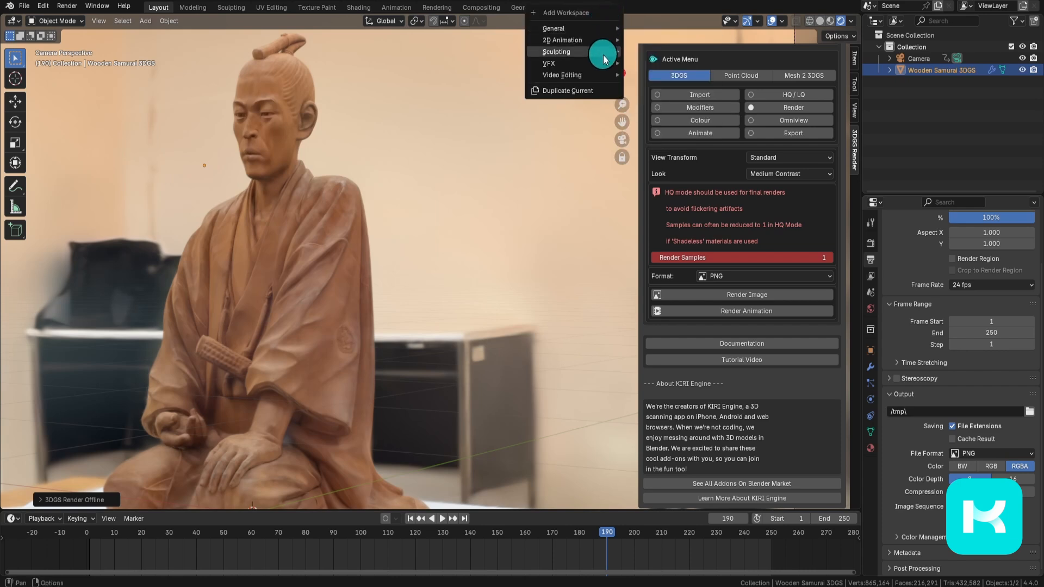
mouse_move(564, 75)
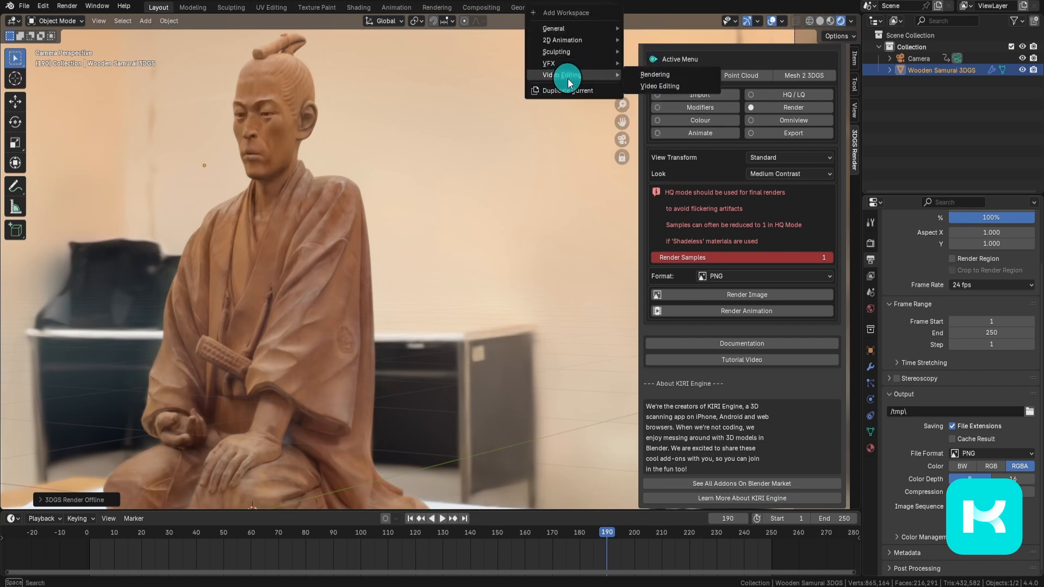
left_click(693, 89)
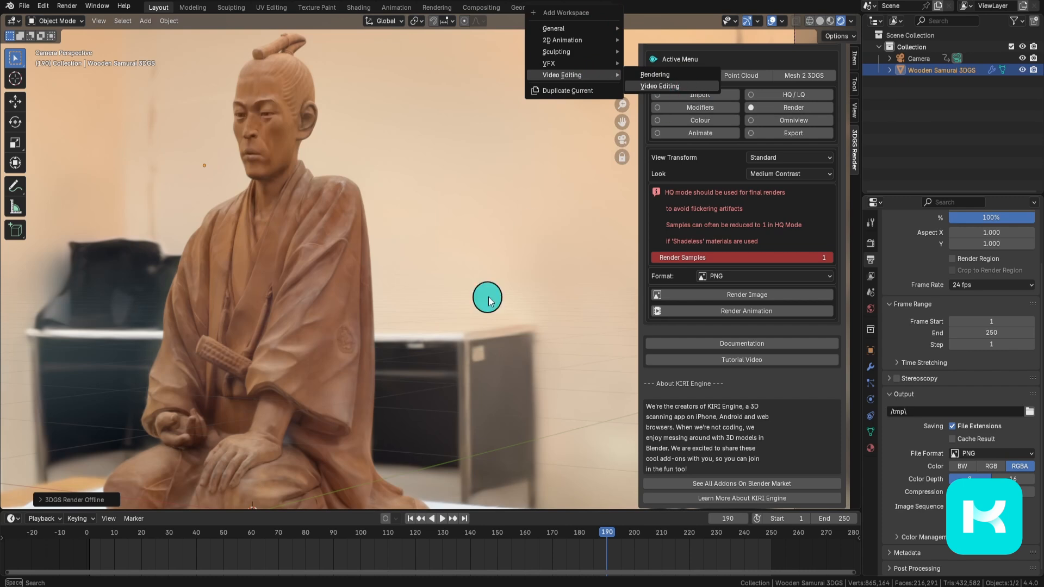
scroll(484, 396, "down", 3)
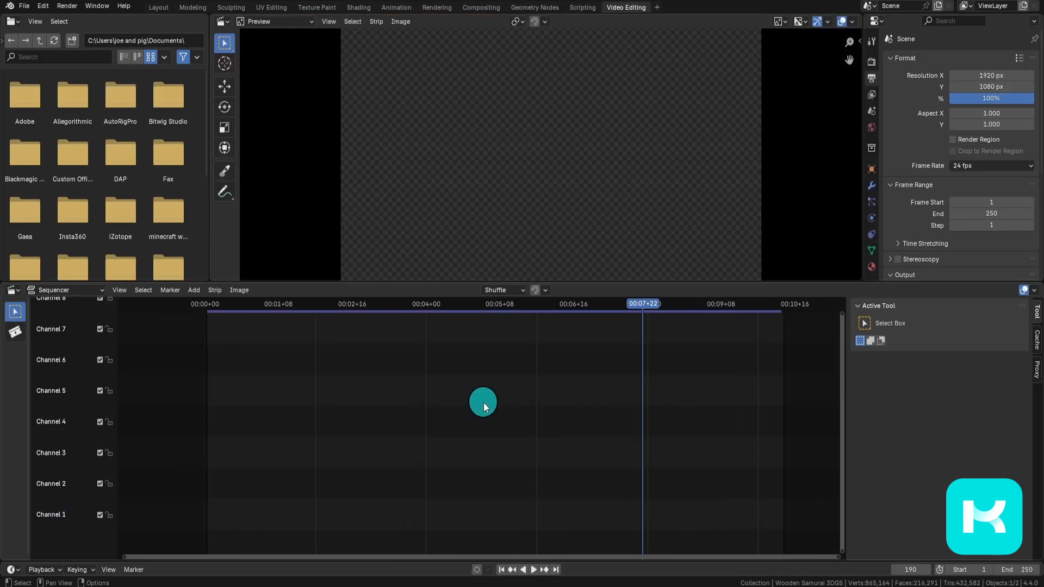
Step: Bring all the rendered PNG frames from the tmp folder into channel 1 of the sequencer as an image strip
left_click(435, 566)
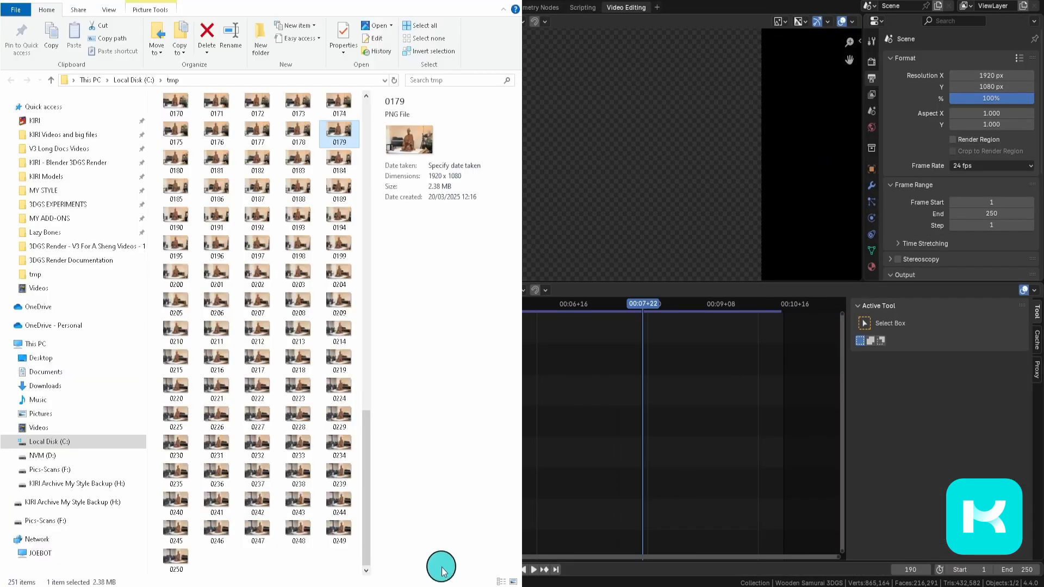
left_click(292, 395)
key("ctrl+a")
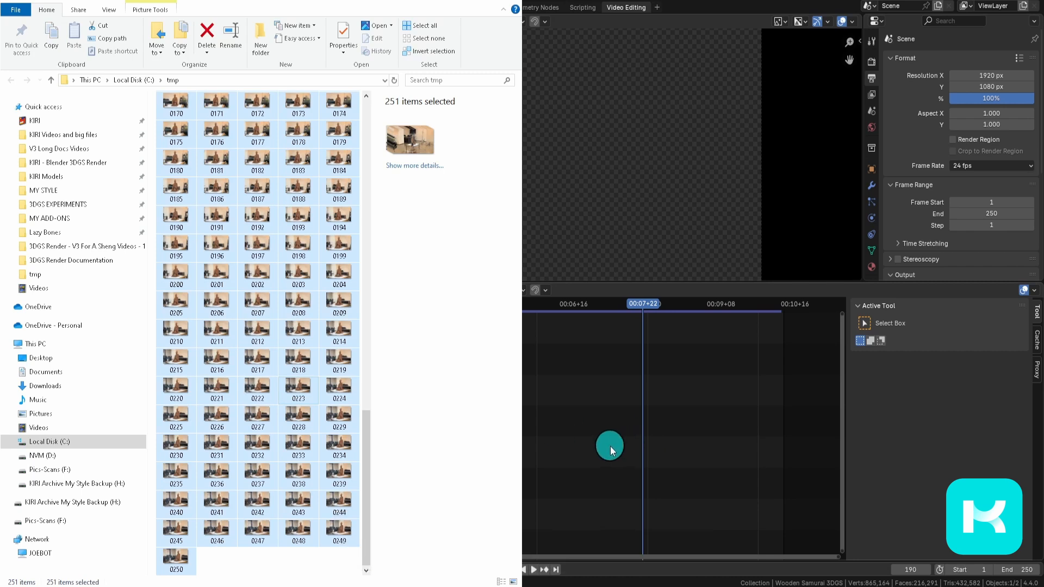
scroll(292, 361, "up", 15)
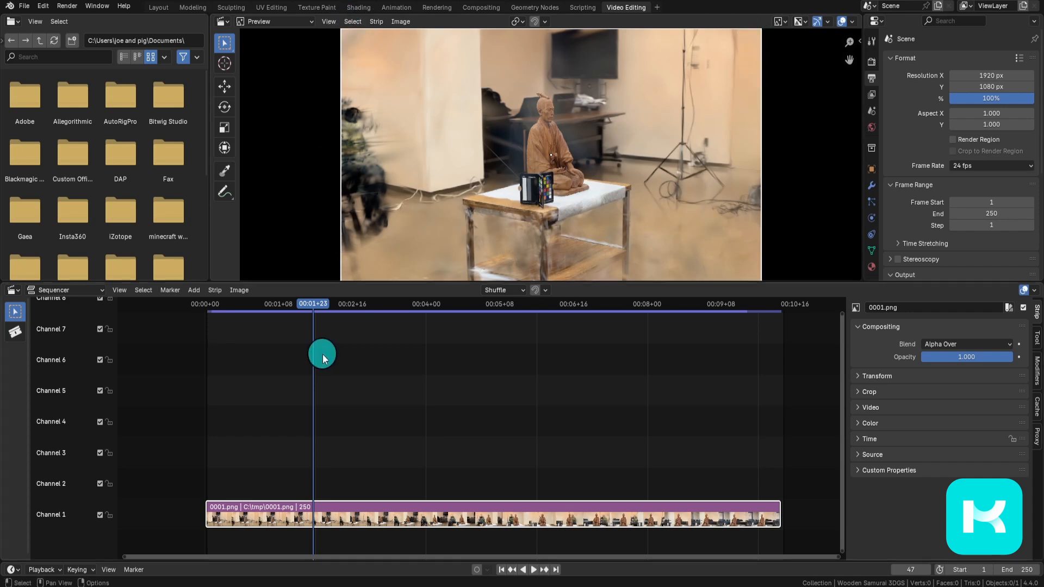
Step: Examine the left edge of the rendered sequence up close at 00:01+17 and 00:02+05 for popping splats
left_click_drag(320, 306, 299, 303)
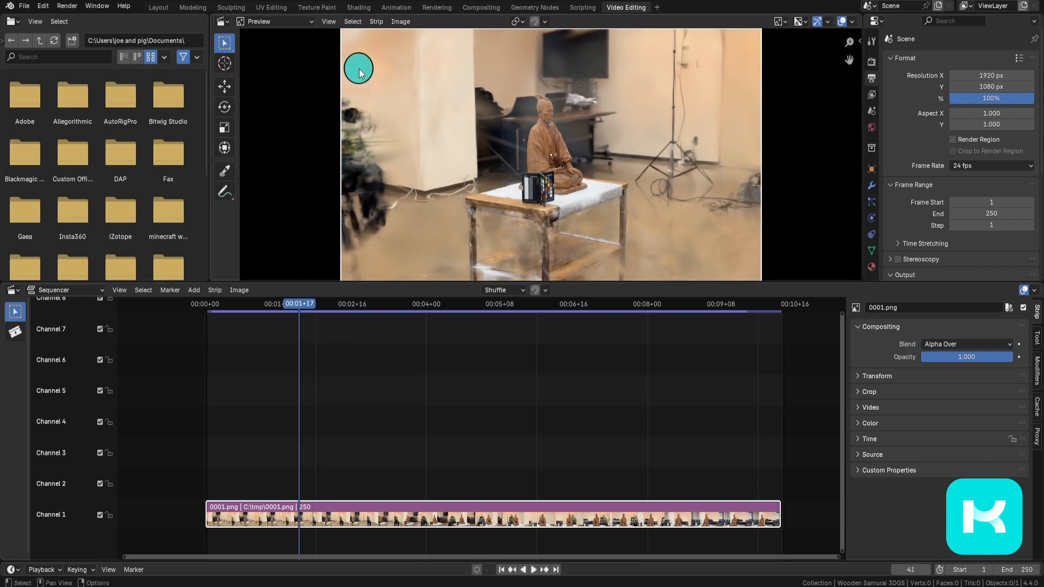
scroll(292, 158, "up", 2)
scroll(292, 158, "up", 3)
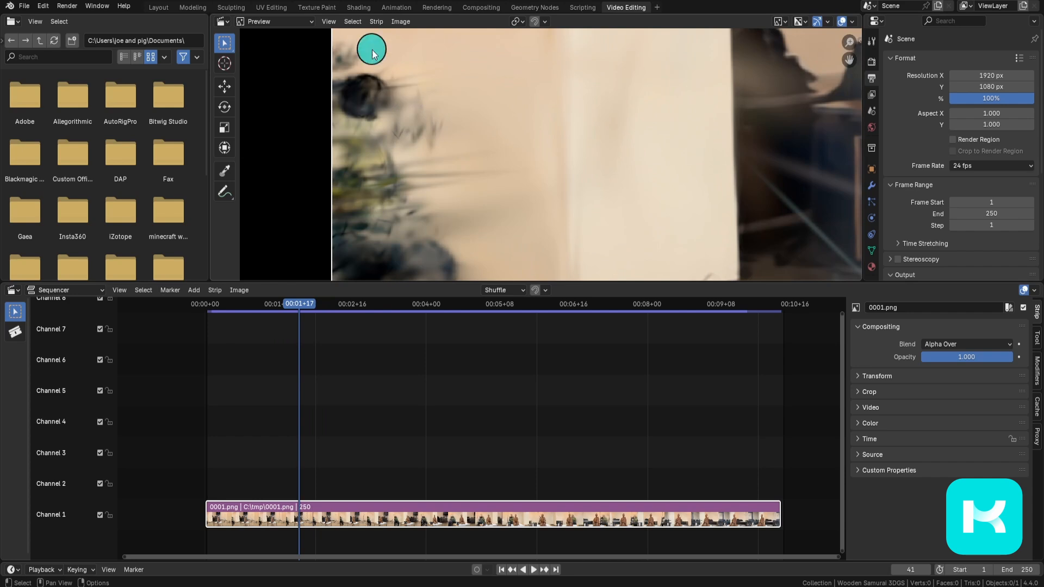
left_click_drag(307, 317, 327, 304)
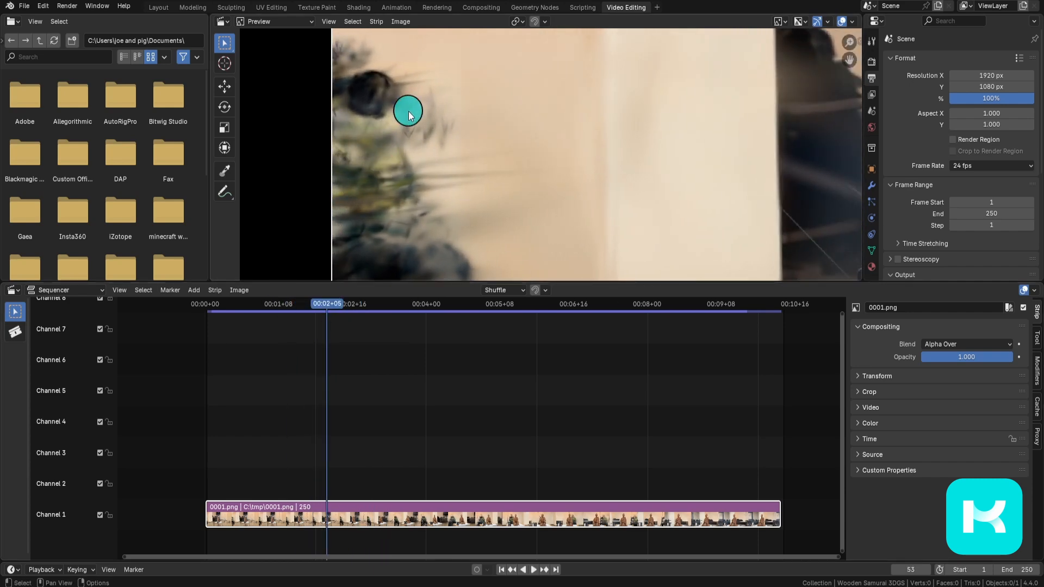
scroll(409, 112, "down", 15)
middle_click_drag(584, 201, 444, 201)
scroll(379, 167, "down", 2)
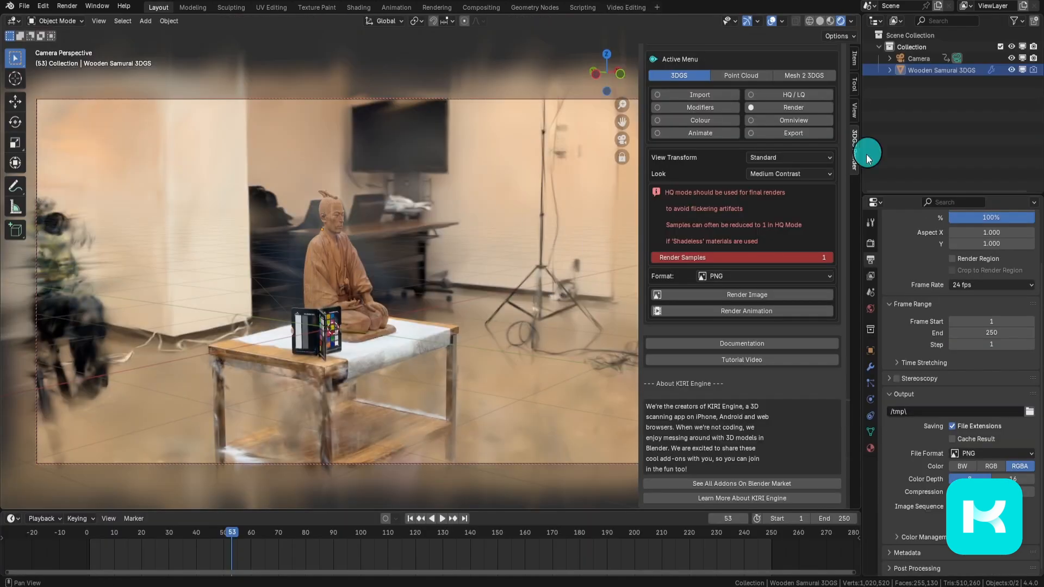
Step: Set the Camera Cull padding of the Wooden Samurai 3DGS object to 0.1
left_click(930, 71)
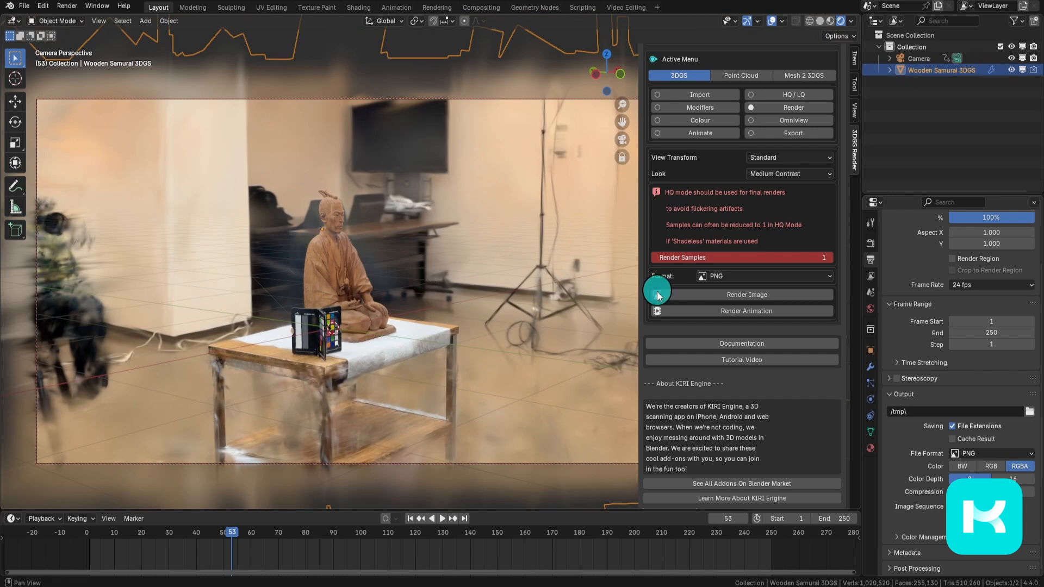
left_click(726, 111)
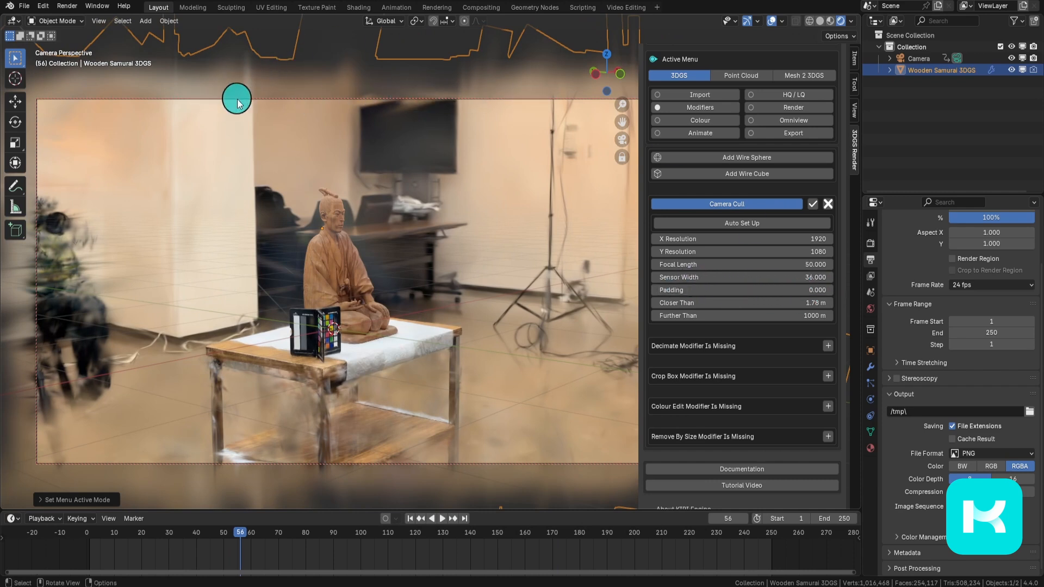
left_click(723, 290)
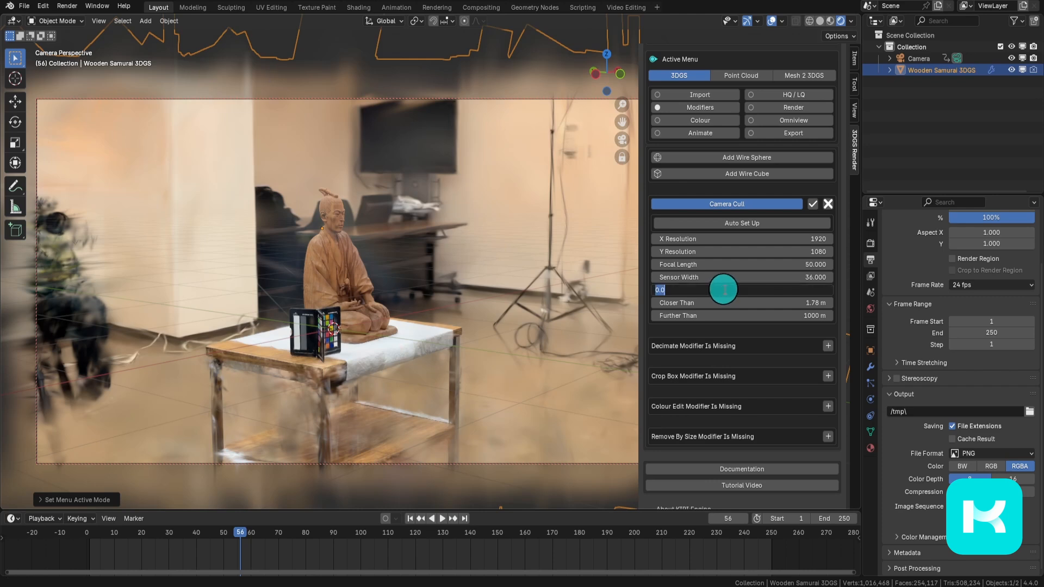
key("BackSpace")
type(".1")
key("Return")
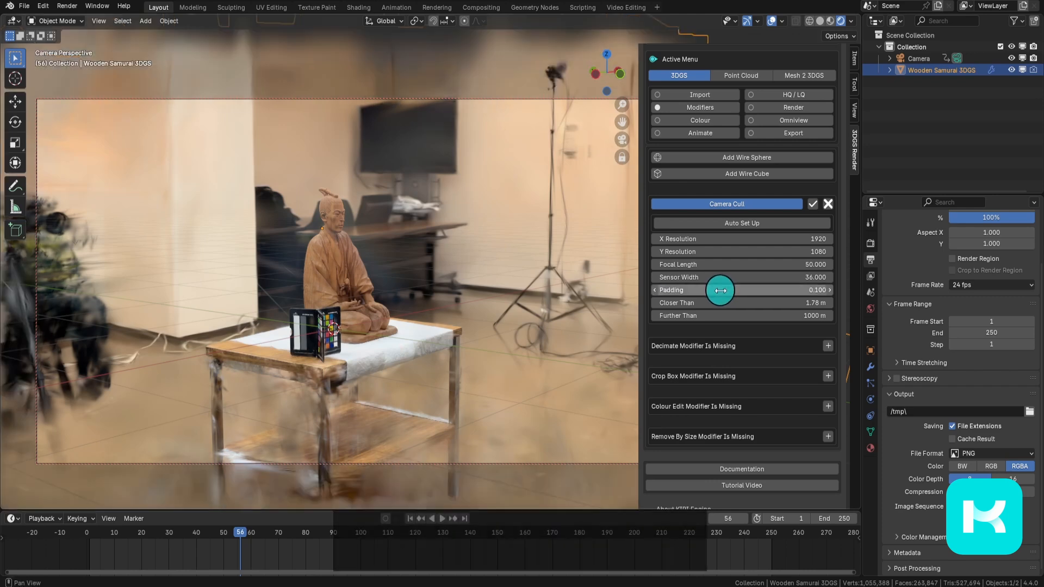
Step: Examine the culling beyond the camera frame's left edge from frame 61 to 88, playing the animation
middle_click_drag(258, 320, 401, 319, "shift")
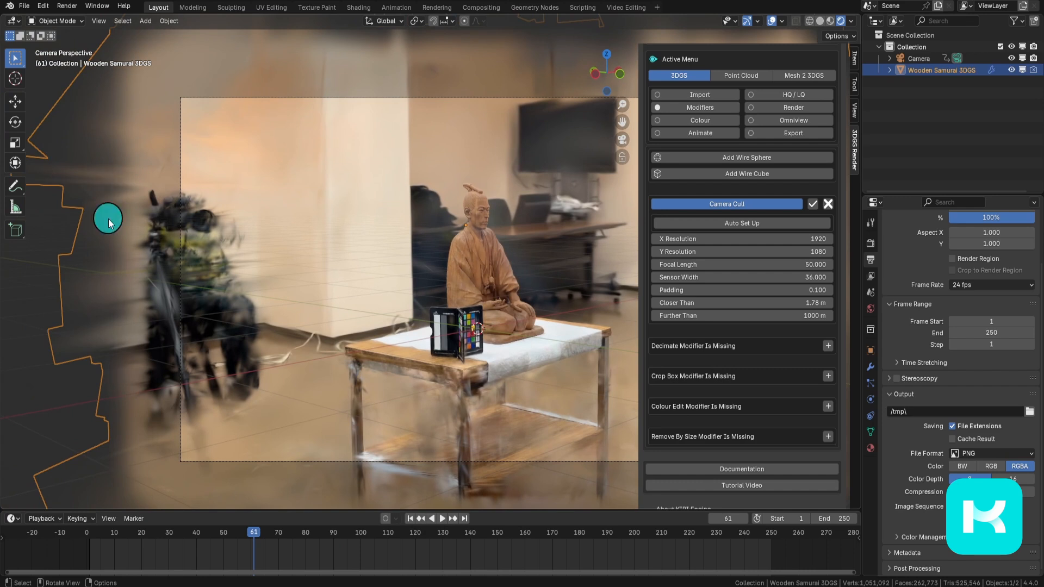
middle_click_drag(128, 337, 249, 224)
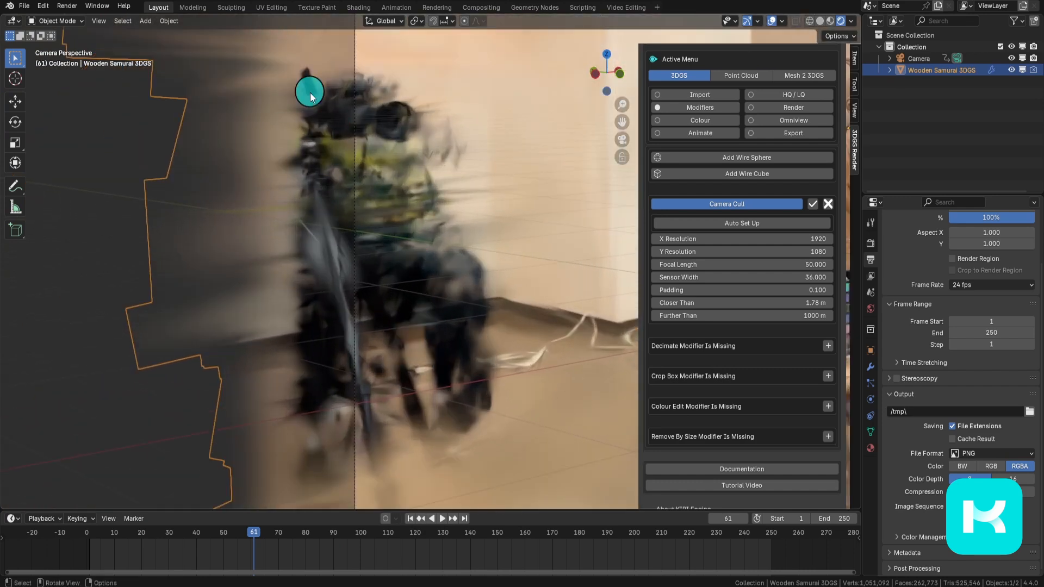
key("space")
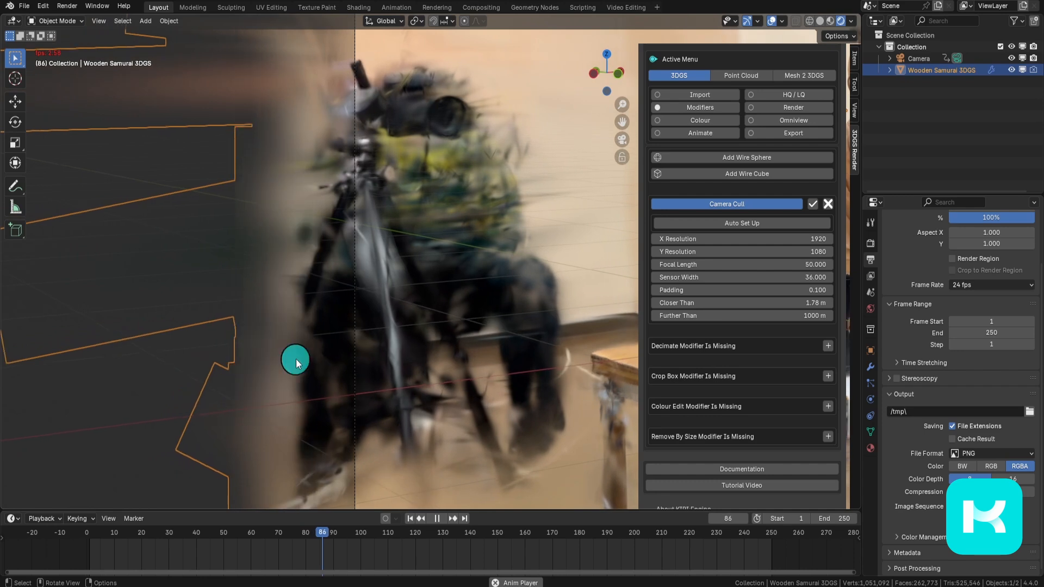
key("space")
key("KP_0")
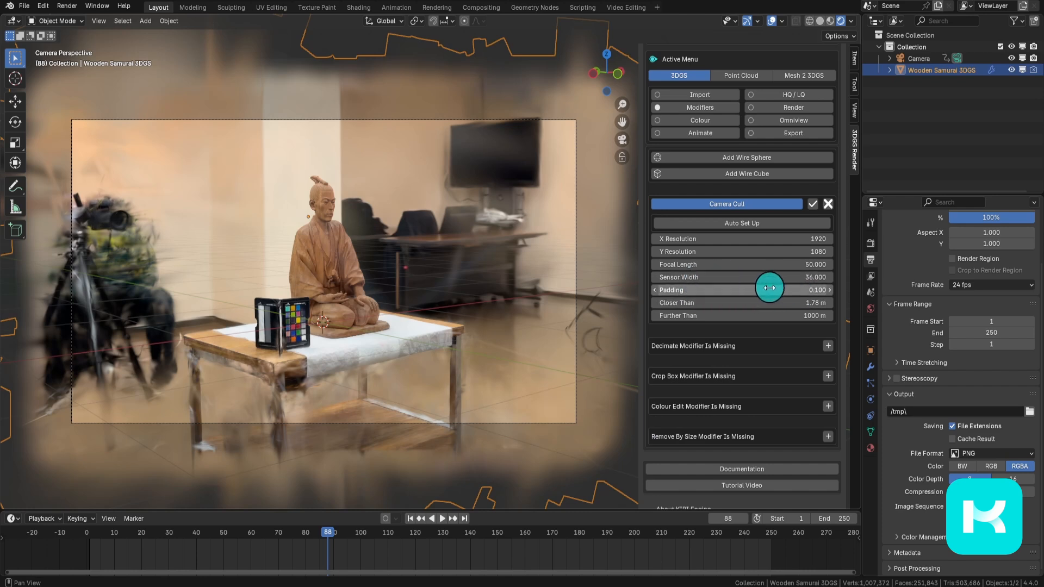
Step: Set the Camera Cull padding to 0.2
left_click(734, 290)
key("BackSpace")
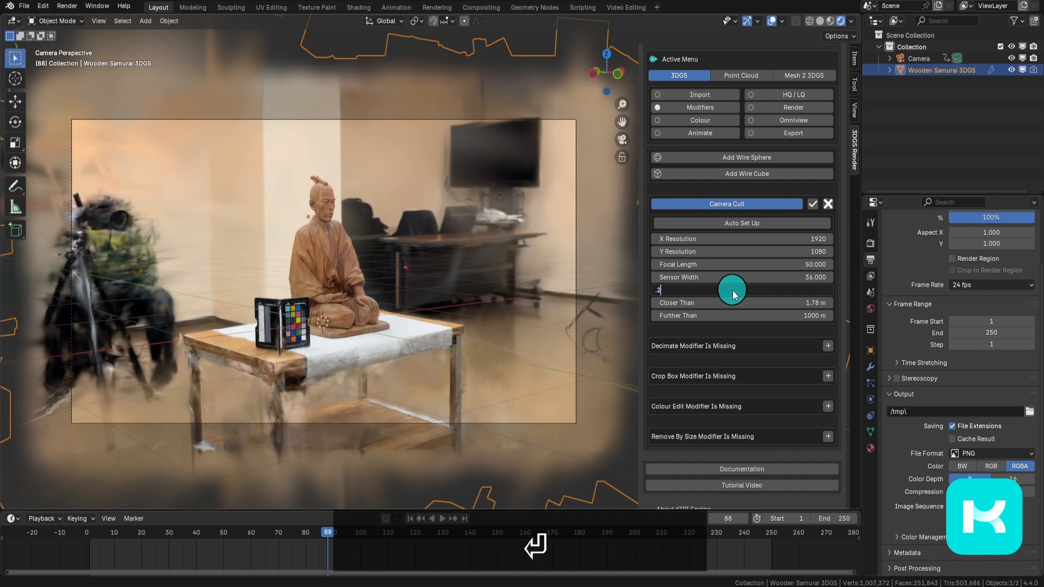
type(".2")
key("Return")
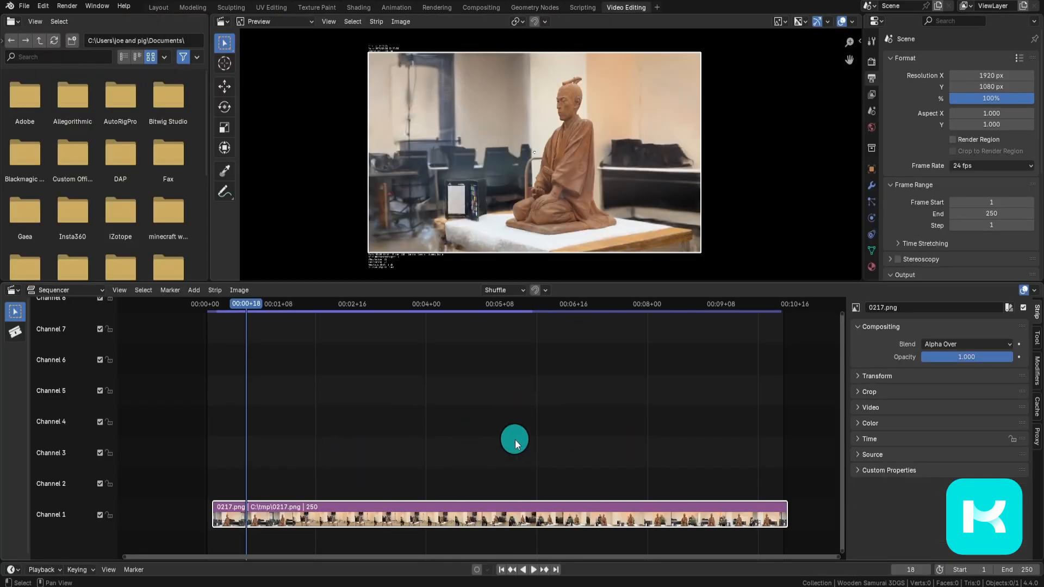
Step: Slide the 0217.png image strip back and forth in channel 1 of the sequencer and delete it
mouse_move(489, 522)
left_mouse_down()
mouse_move(504, 522)
mouse_move(477, 522)
left_mouse_up()
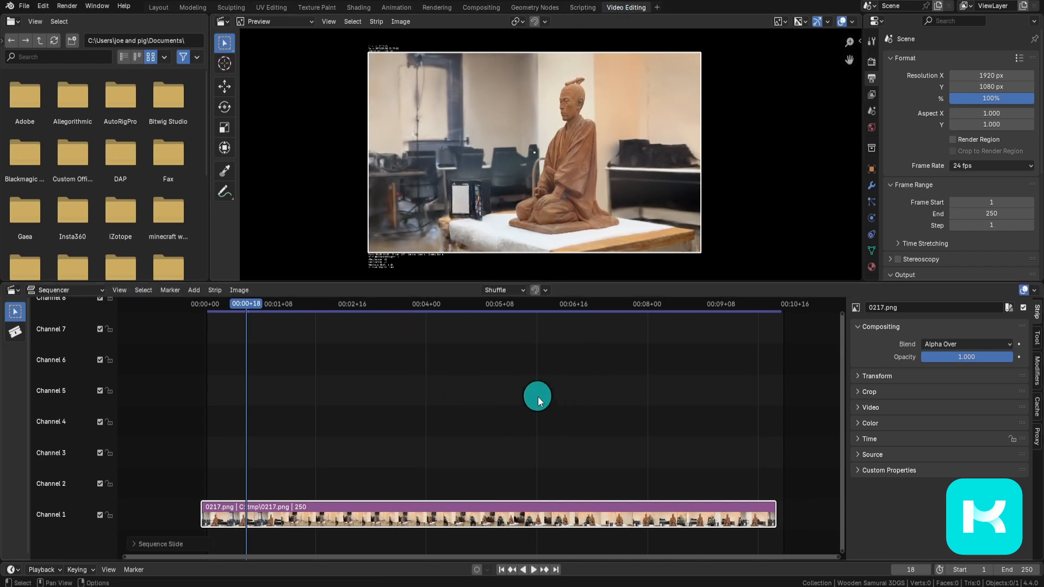
left_click_drag(510, 520, 521, 519)
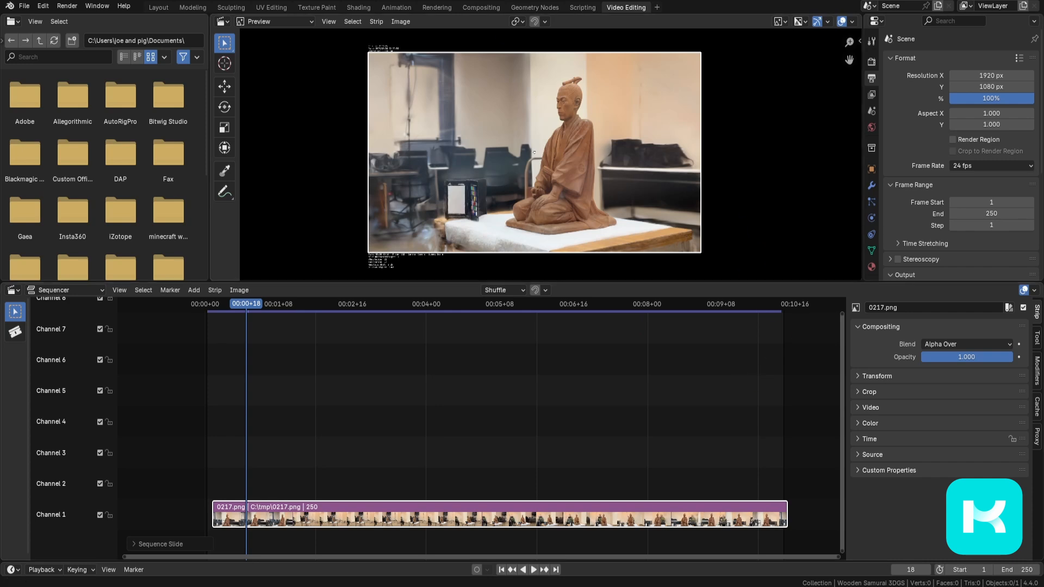
left_click(485, 515)
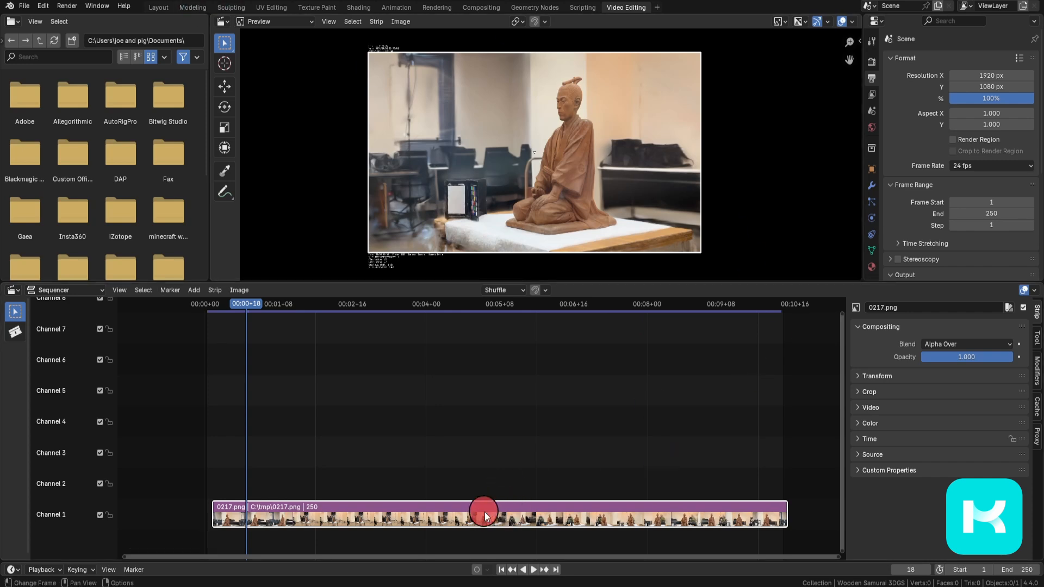
mouse_move(487, 519)
left_mouse_down()
mouse_move(500, 518)
mouse_move(487, 518)
left_mouse_up()
key("Delete")
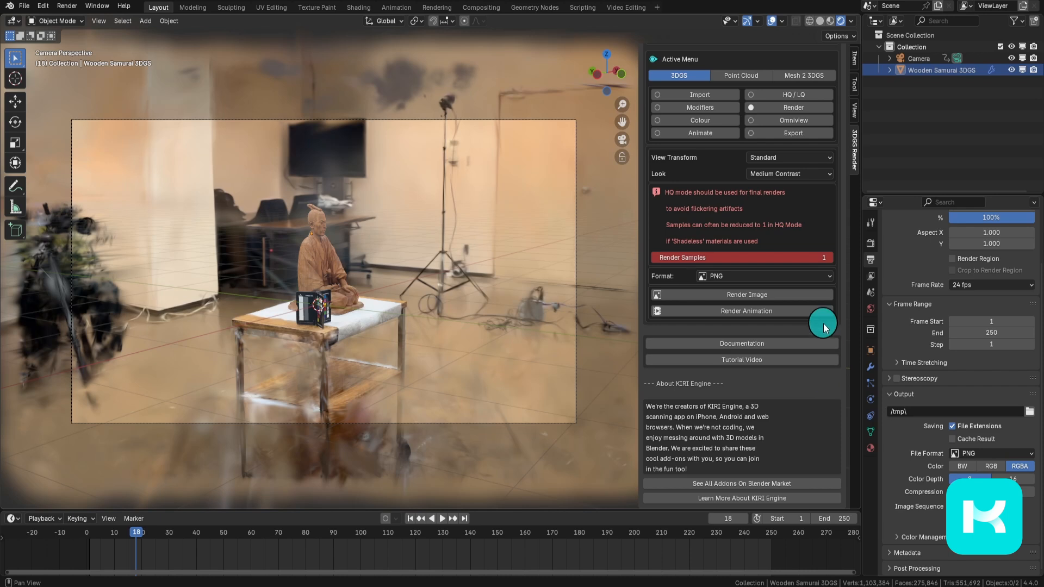
Step: Render the animation again with the add-on from the Layout workspace
left_click(801, 311)
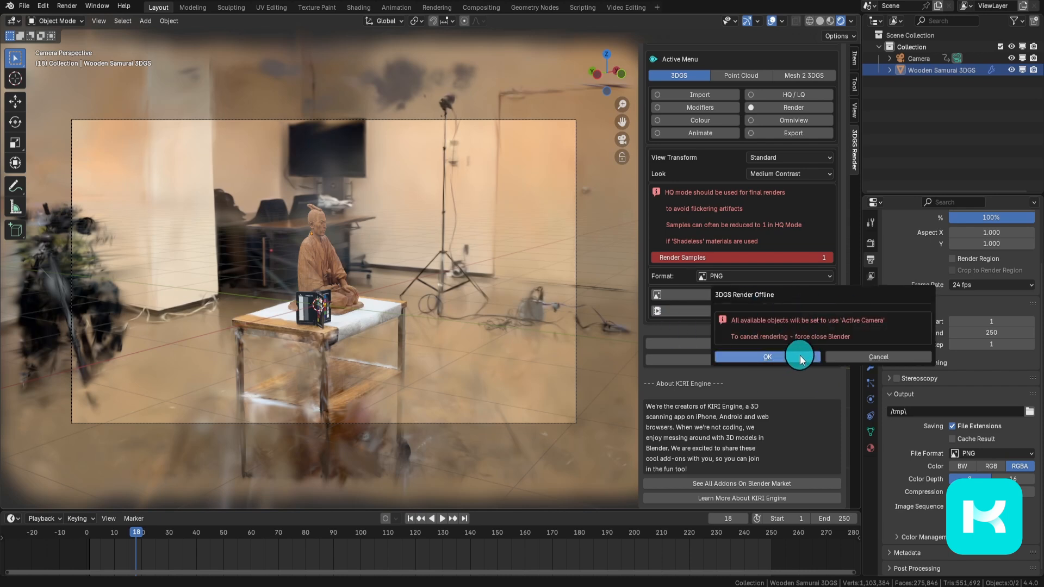
left_click(802, 358)
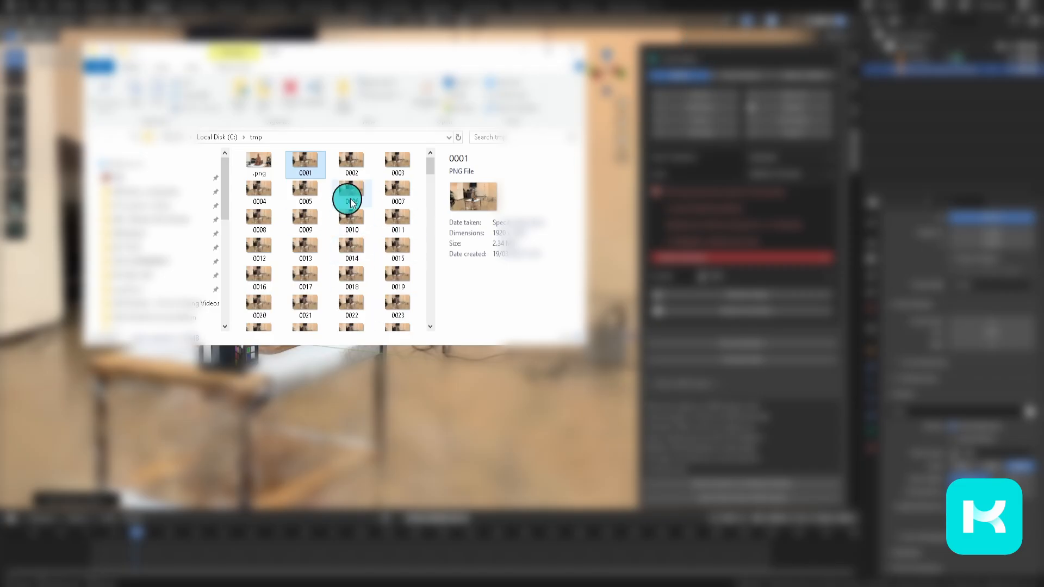
Step: Add the rendered images 0001 to 0250 from C:\tmp as one image strip in channel 1 of the sequencer
scroll(364, 286, "down", 20)
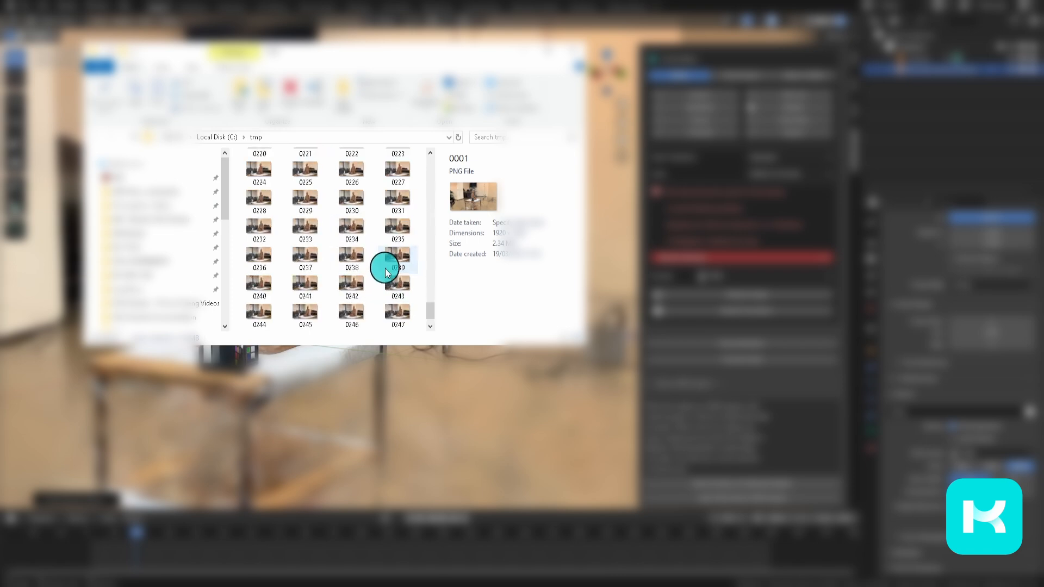
left_click(308, 318, "shift")
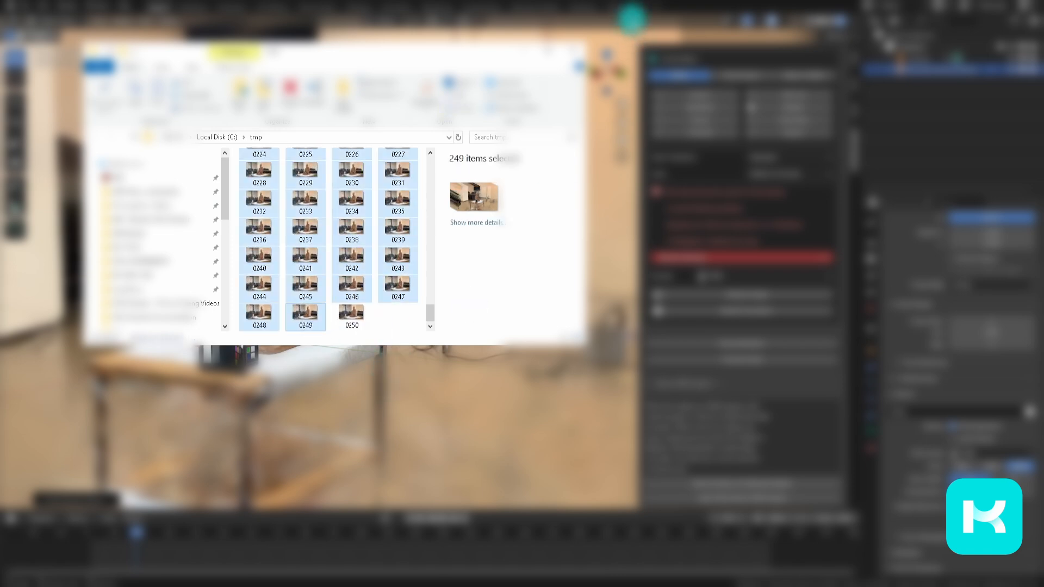
left_click(352, 314, "shift")
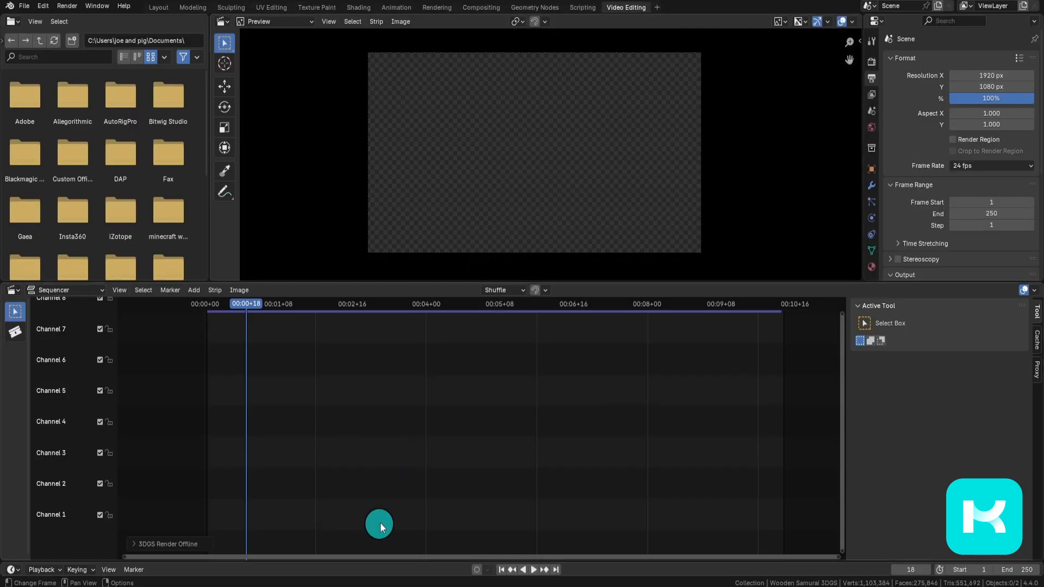
left_click(426, 570)
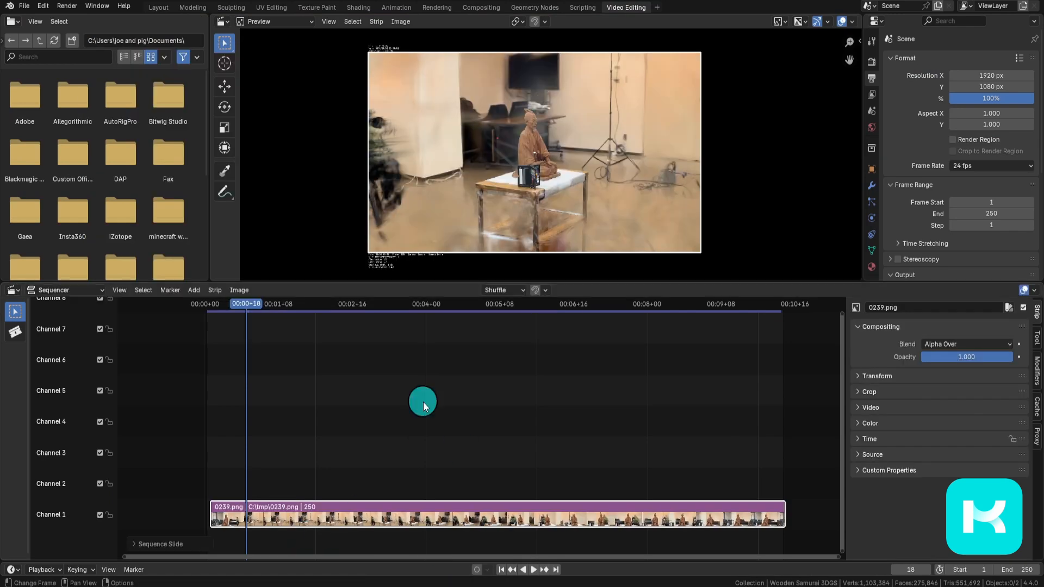
Step: Disable the Wooden Samurai 3DGS object in the viewport from the Layout workspace and return to Video Editing
left_click(165, 11)
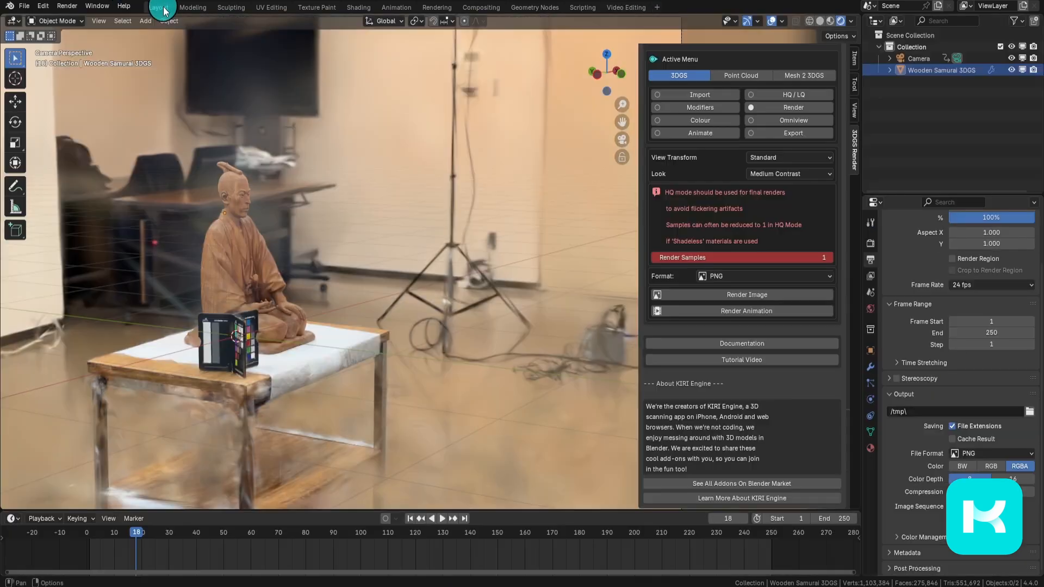
left_click(1023, 72)
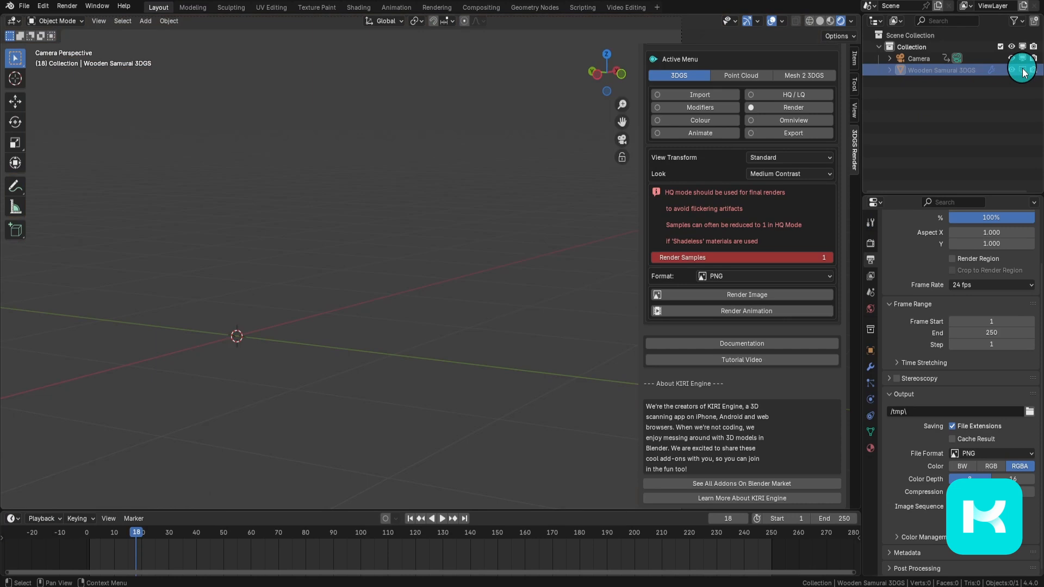
left_click(626, 8)
Step: Play the image sequence and examine the left edge of the rendered frames up close
key("space")
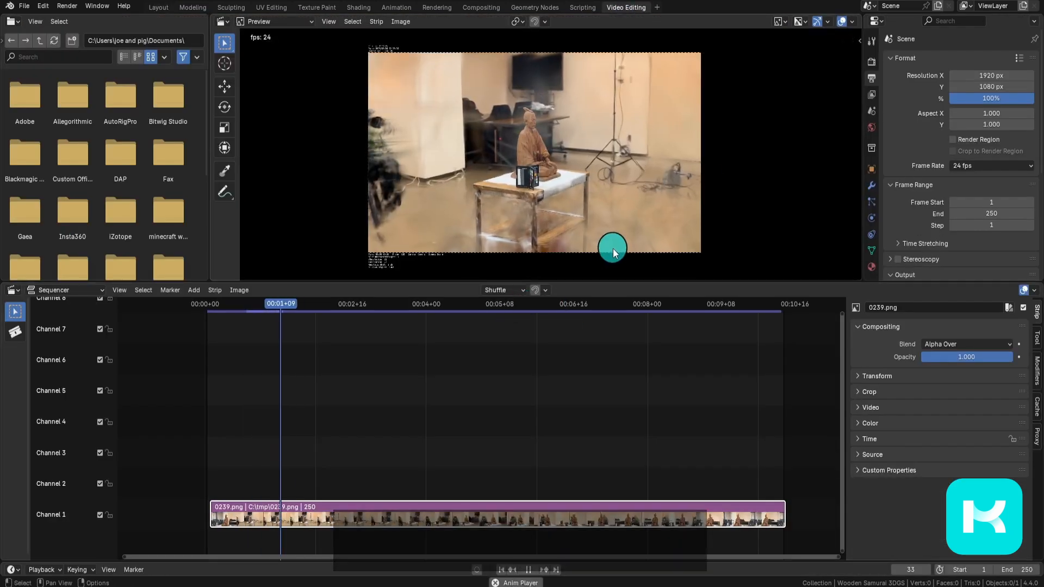
middle_click_drag(454, 200, 678, 254)
scroll(538, 146, "up", 6)
scroll(678, 254, "up", 2)
middle_click_drag(604, 154, 593, 154)
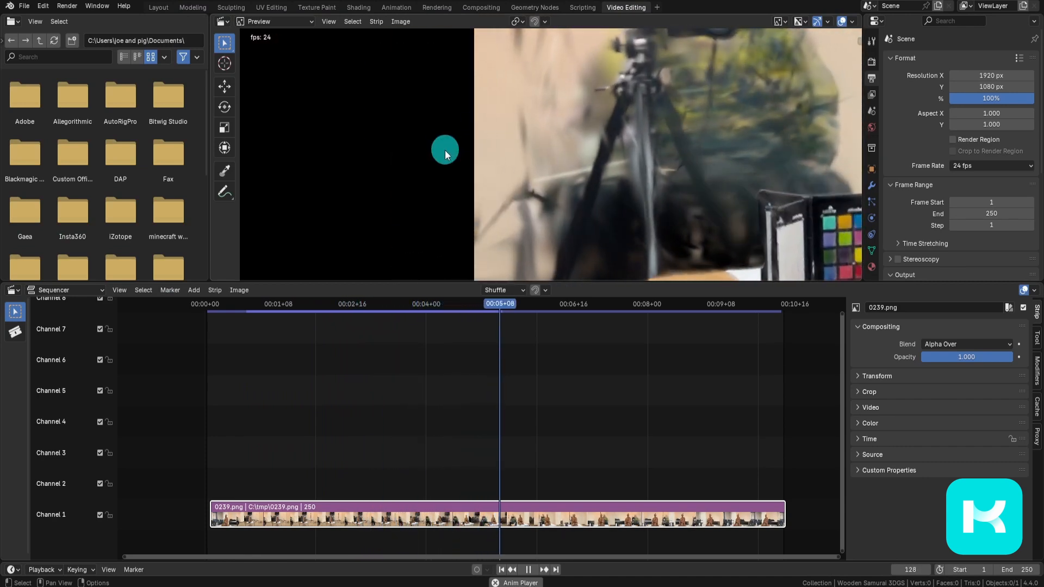
scroll(573, 220, "down", 5)
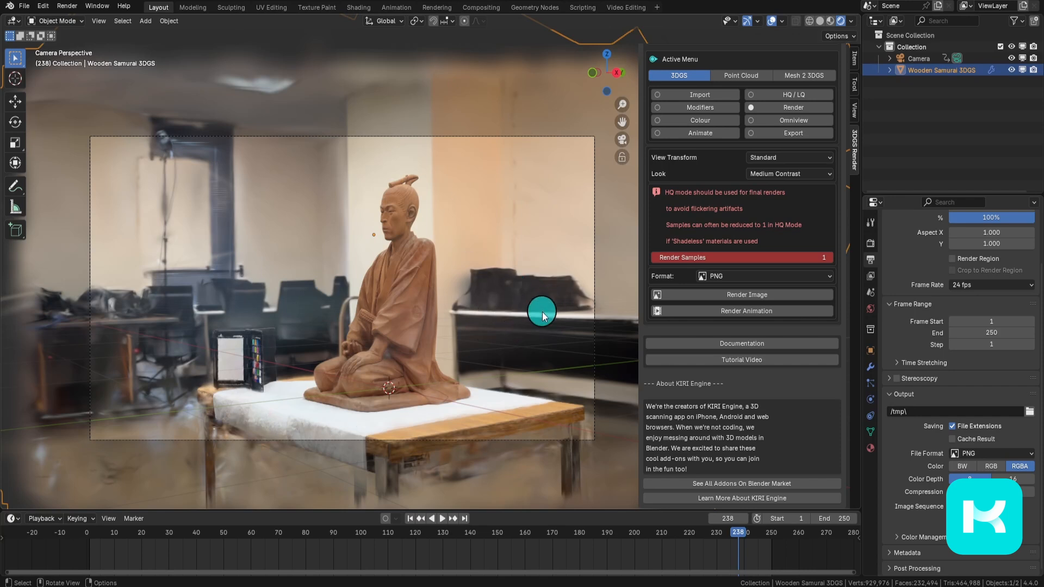
Step: Examine the culled scan in the camera view around frames 238 and 95 and from outside the camera
scroll(336, 321, "up", 3)
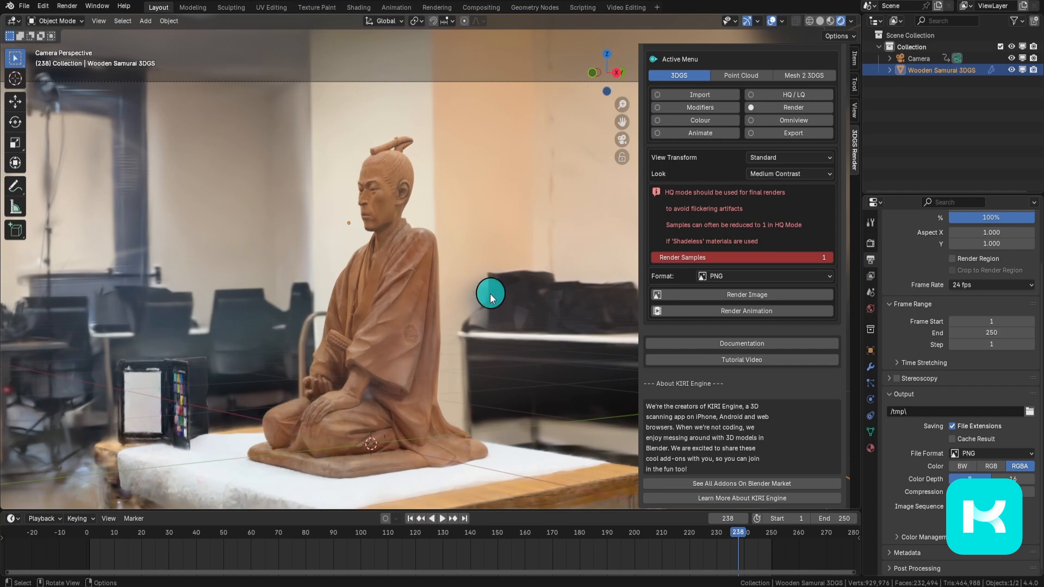
left_click(347, 538)
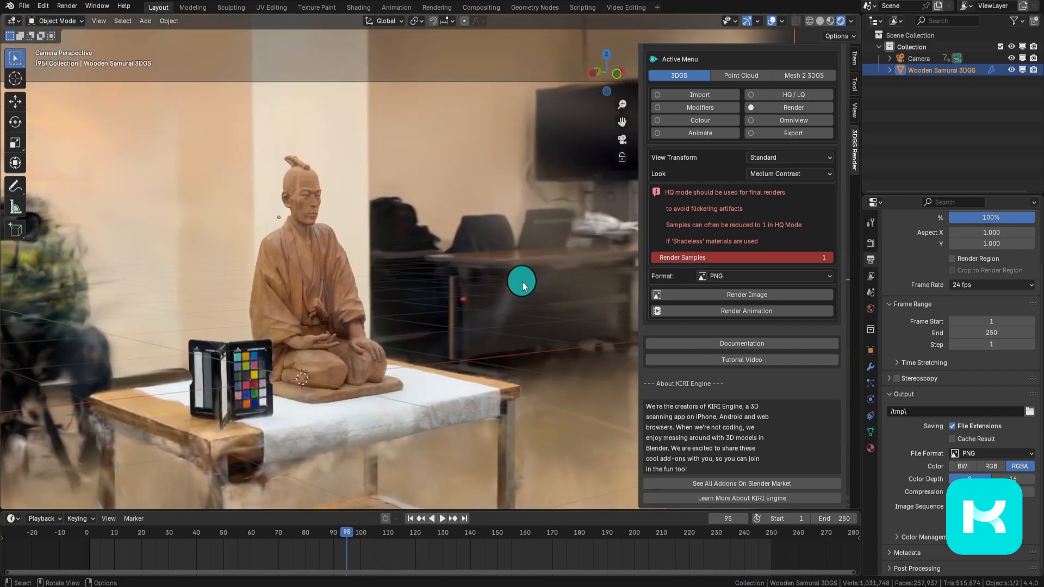
middle_click_drag(505, 297, 372, 172)
key("KP_0")
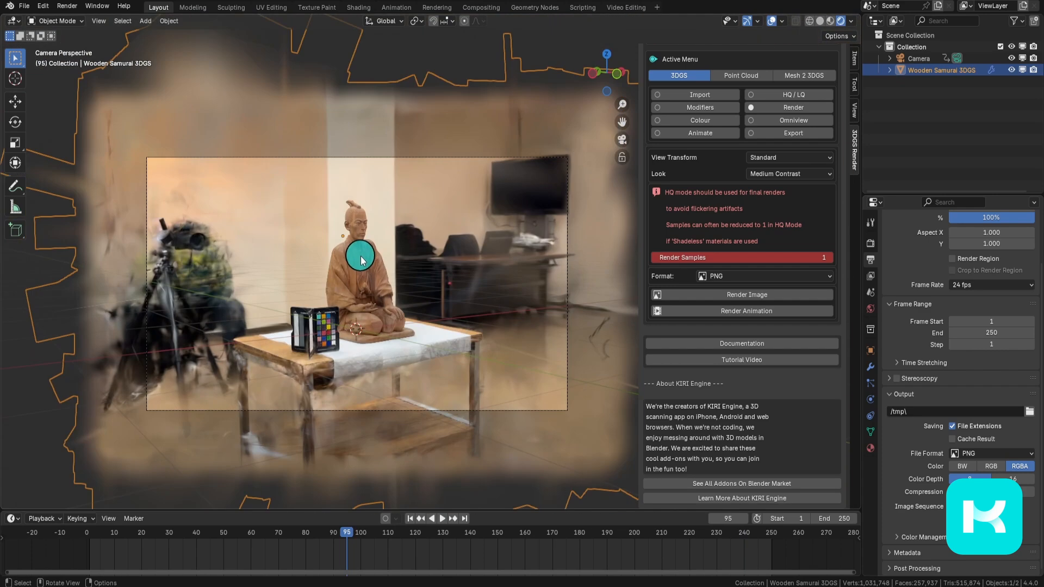
middle_click_drag(380, 205, 483, 196)
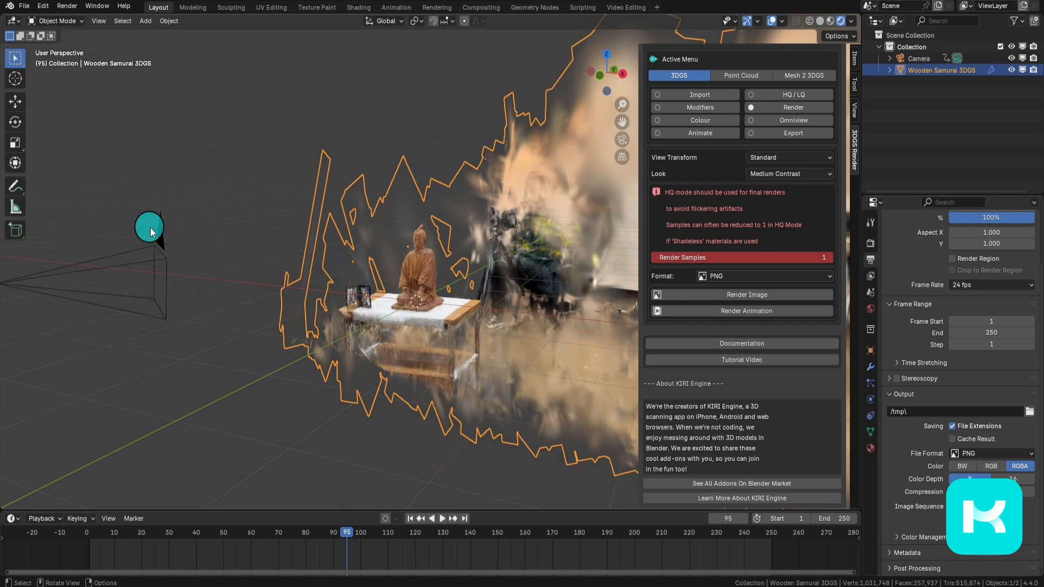
key("KP_0")
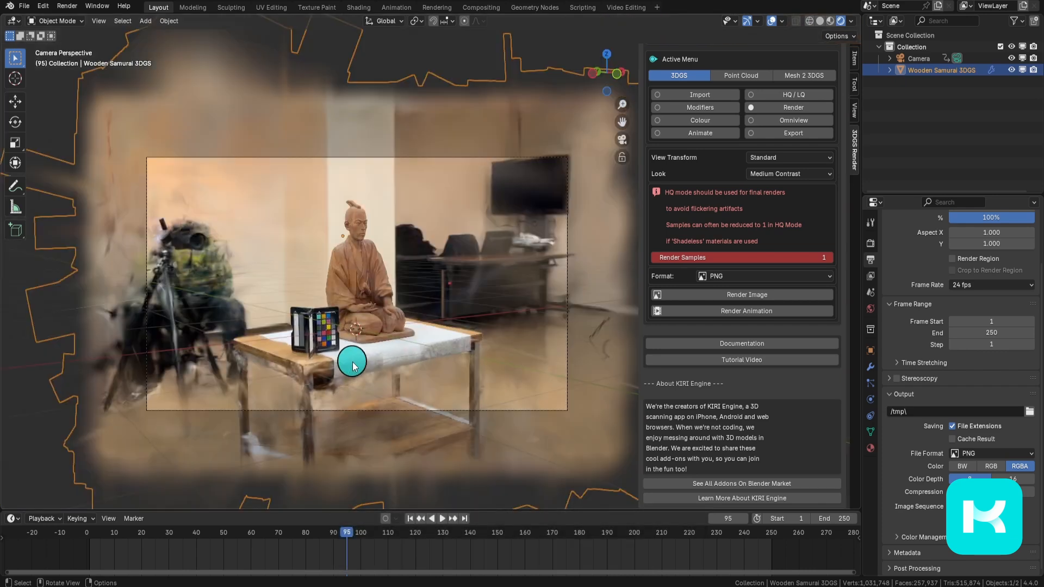
Step: Disable Camera Cull on the Wooden Samurai 3DGS scan and open it in Edit Mode with wireframe display
scroll(712, 201, "up", 3)
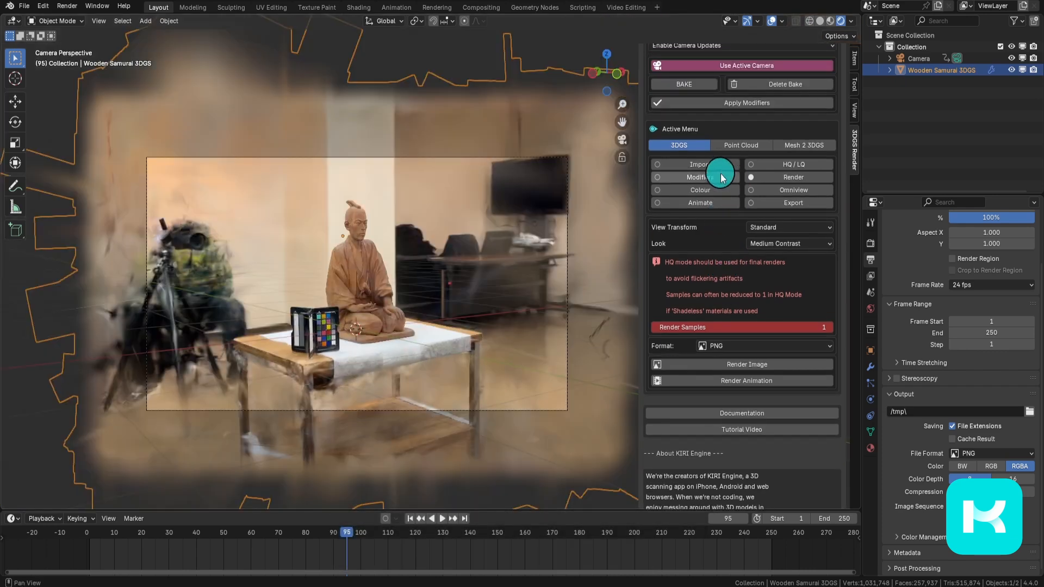
left_click(722, 178)
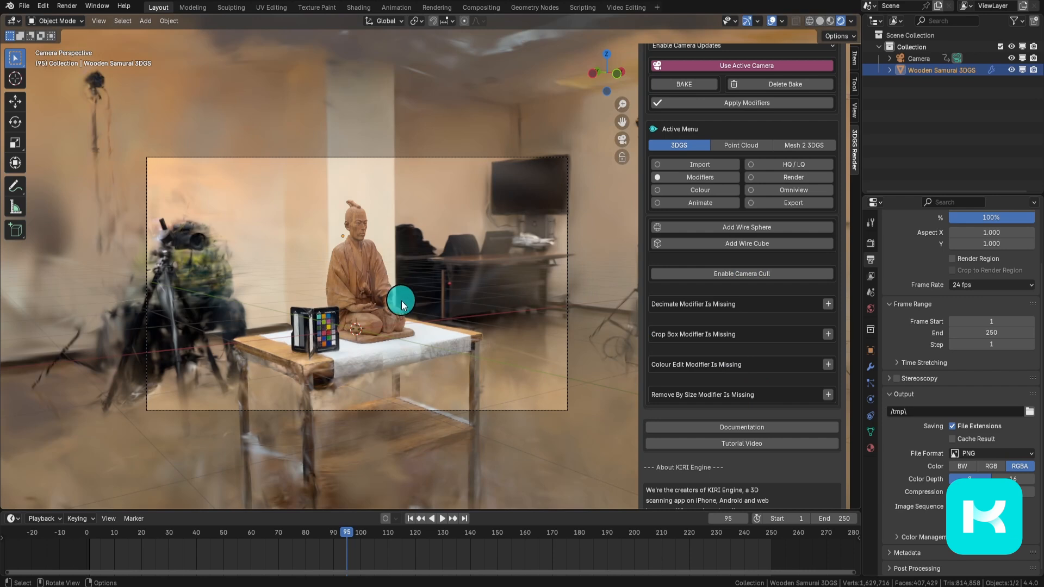
left_click(55, 20)
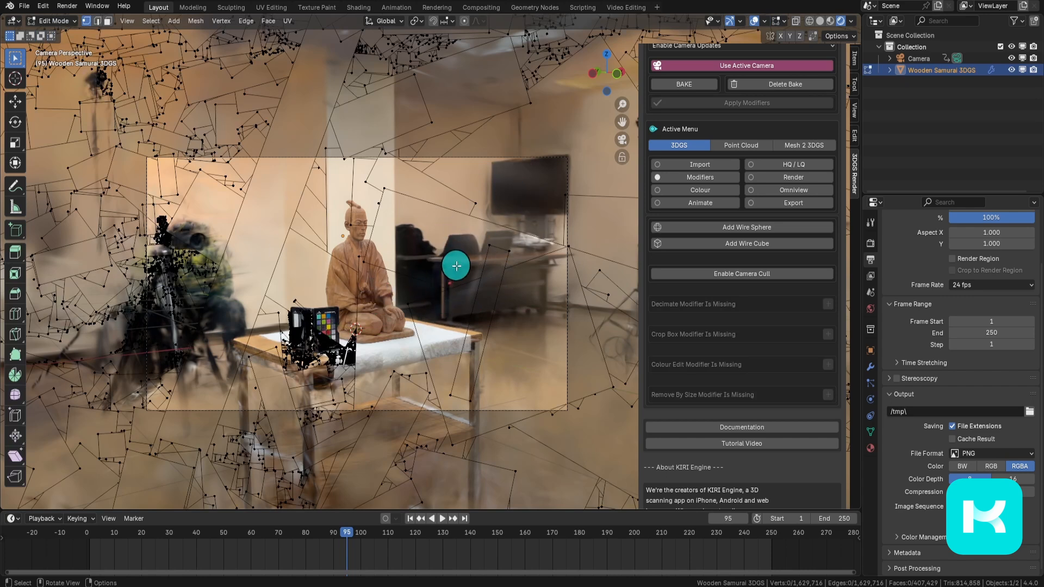
key("shift+z")
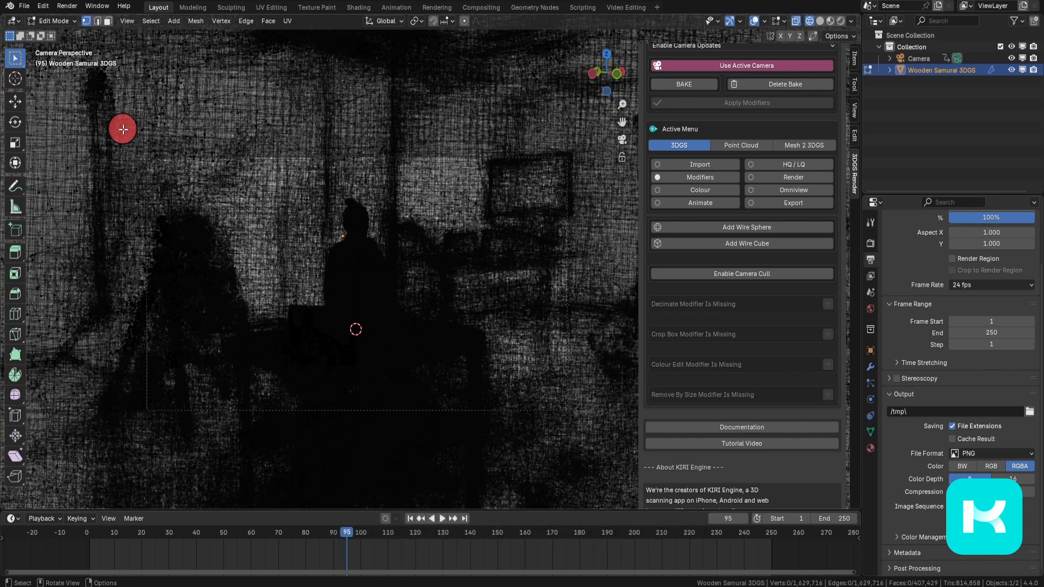
Step: Box-select the scan vertices slightly beyond the camera frame at frame 95 and add those at frame 7 to the selection
left_click_drag(123, 129, 569, 428)
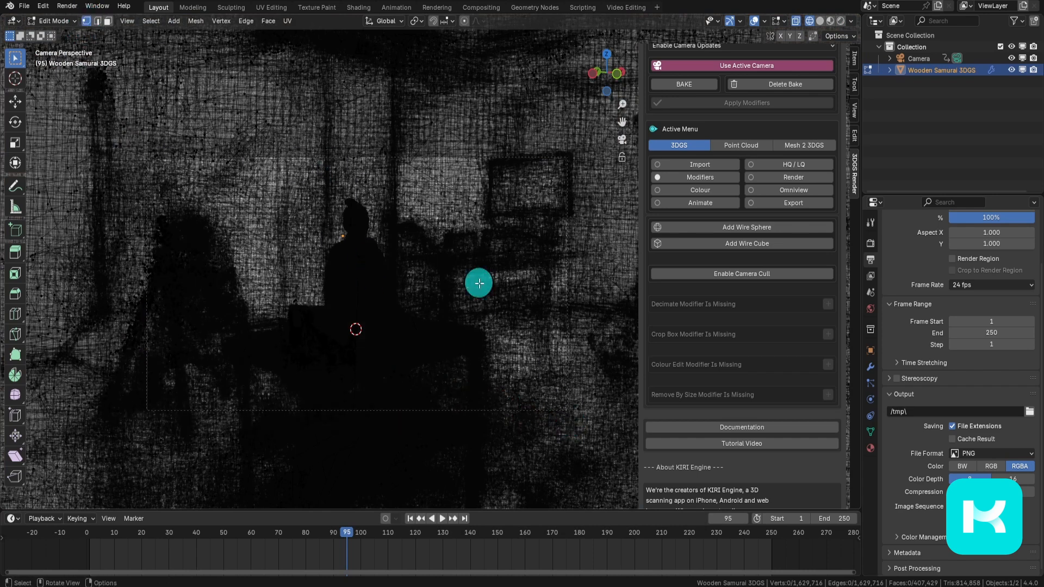
left_click_drag(117, 122, 585, 422)
left_click_drag(120, 138, 569, 417)
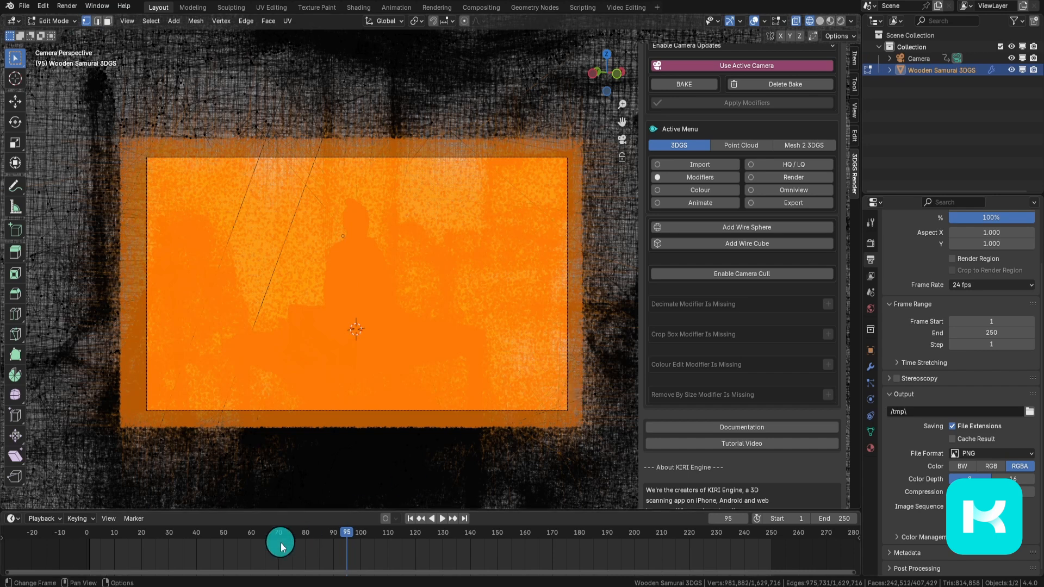
left_click(107, 537)
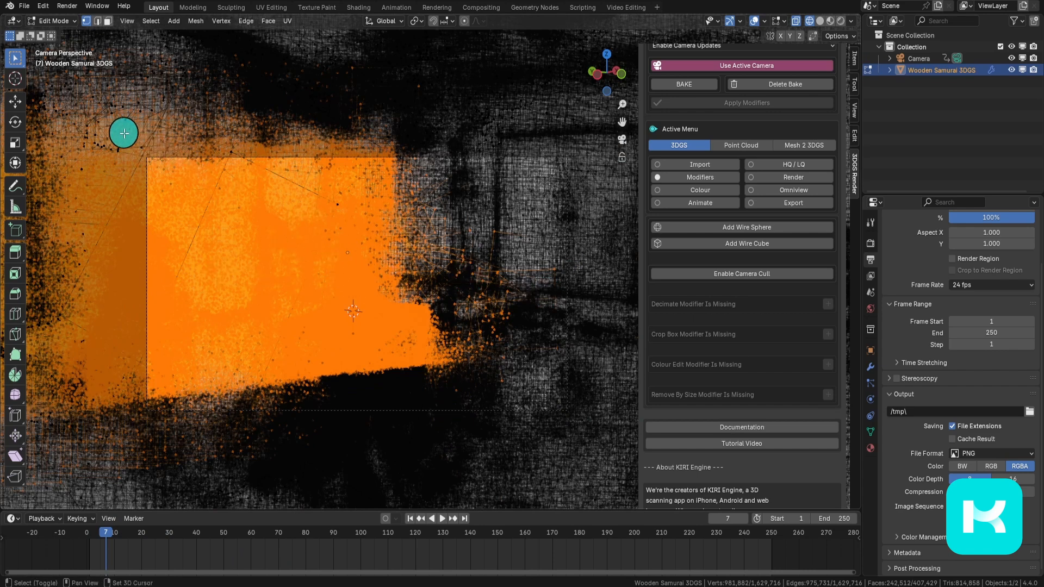
left_click_drag(121, 130, 589, 435)
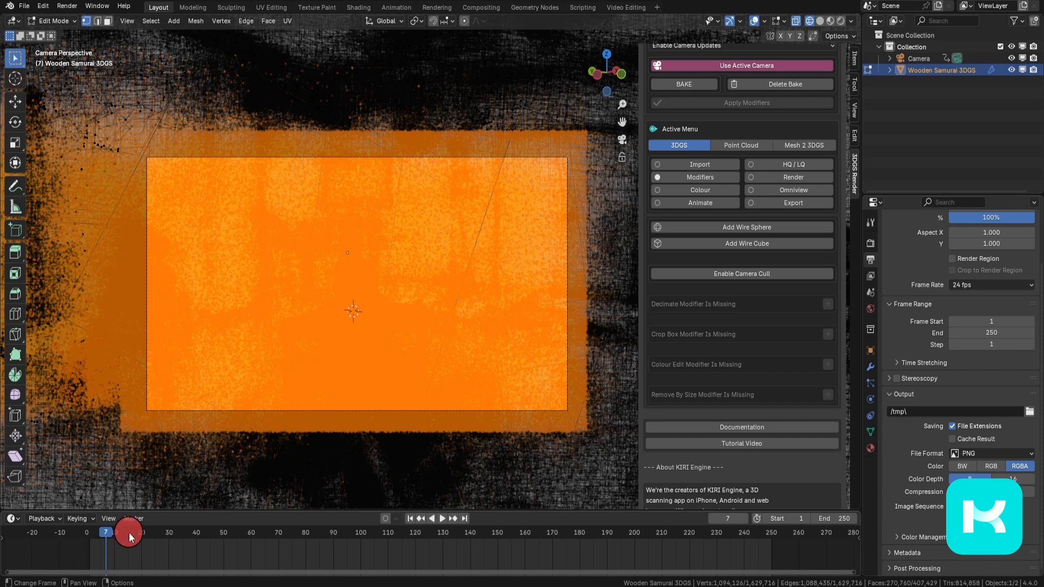
Step: Play the animation between frames 7 and 155 and examine which vertices inside the camera frame are still unselected
key("space")
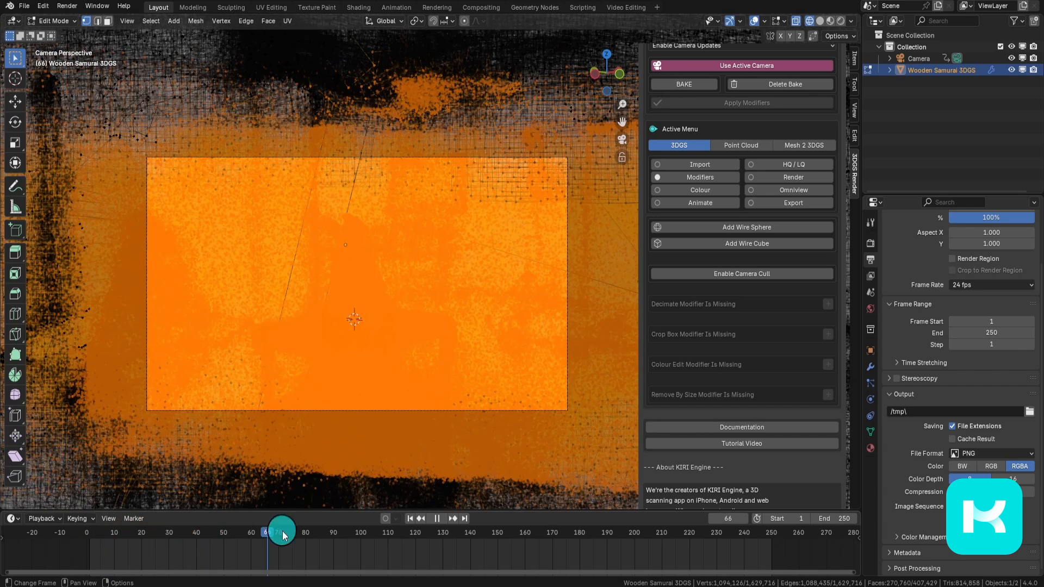
key("space")
left_click(344, 538)
key("space")
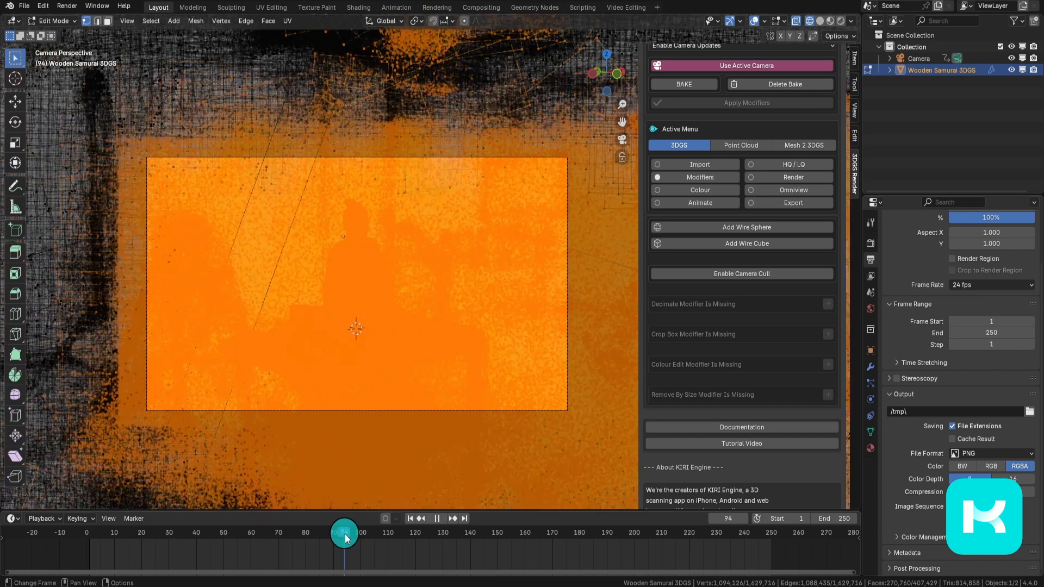
left_click(148, 202)
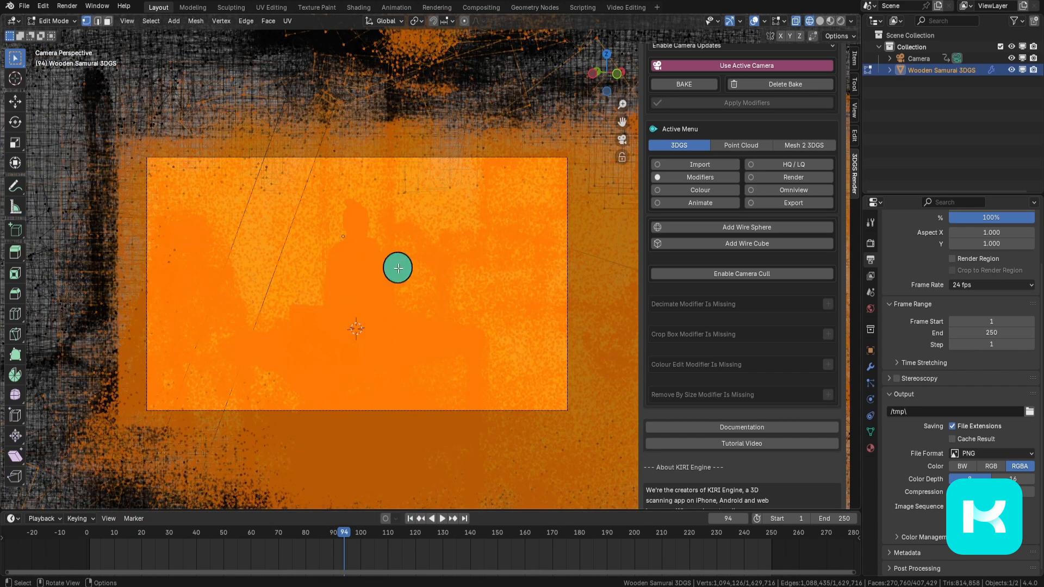
key("space")
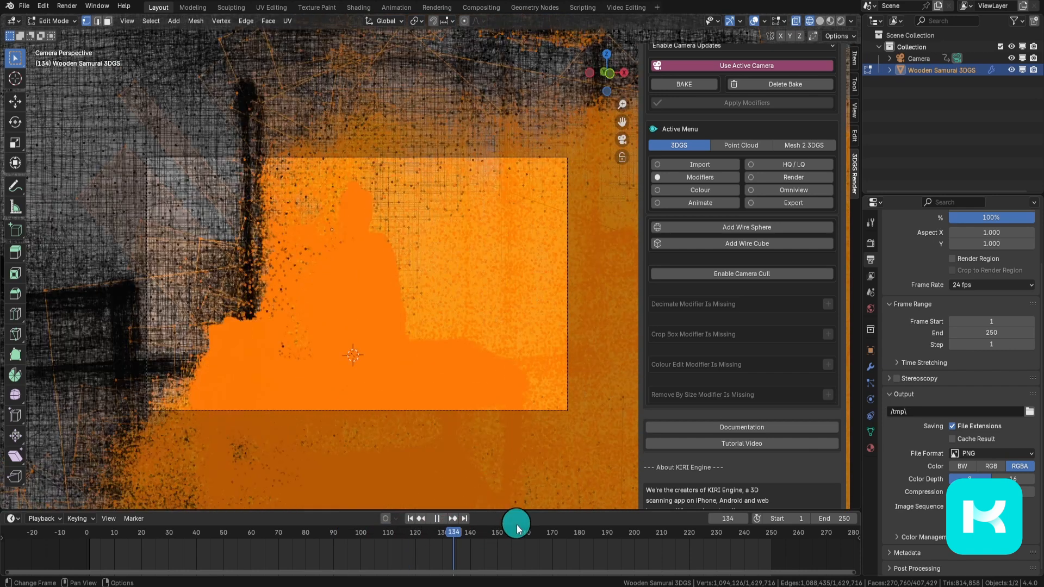
key("space")
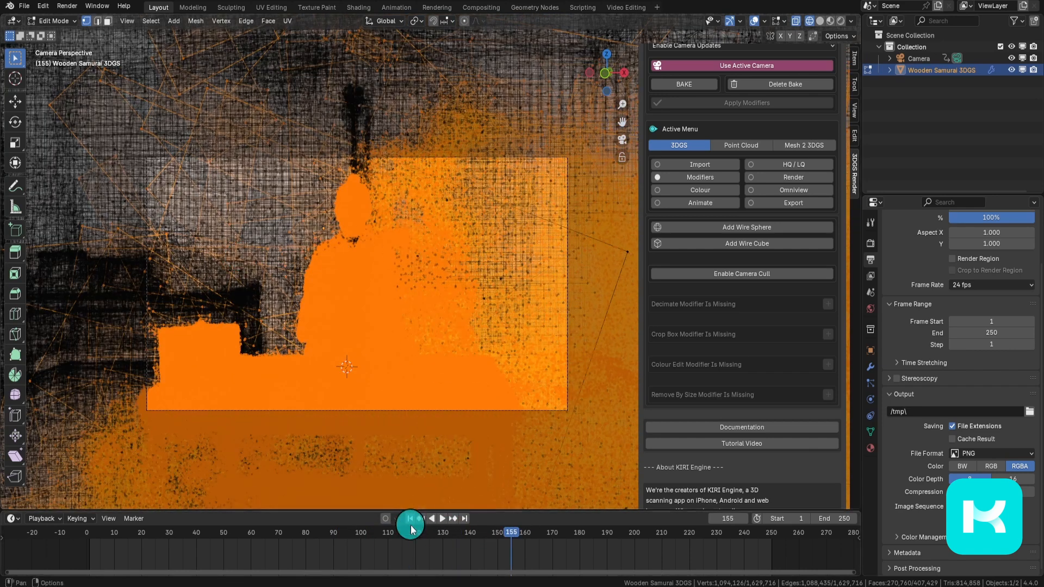
left_click(380, 533)
key("space")
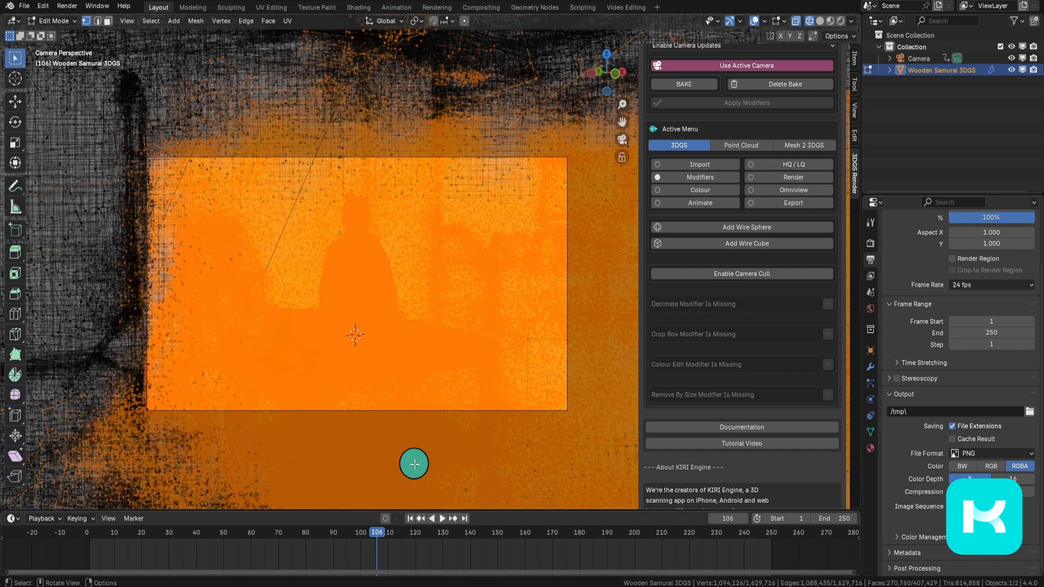
Step: Extend the selection with the vertices in and around the camera frame at frames 129, 152 and 250
left_click(437, 520)
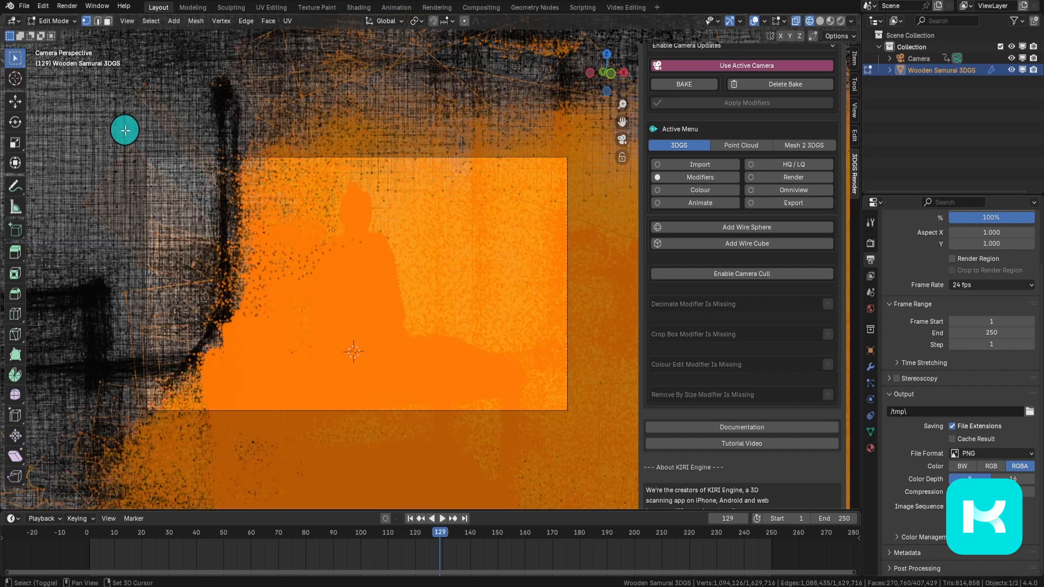
left_click_drag(125, 131, 398, 319, "shift")
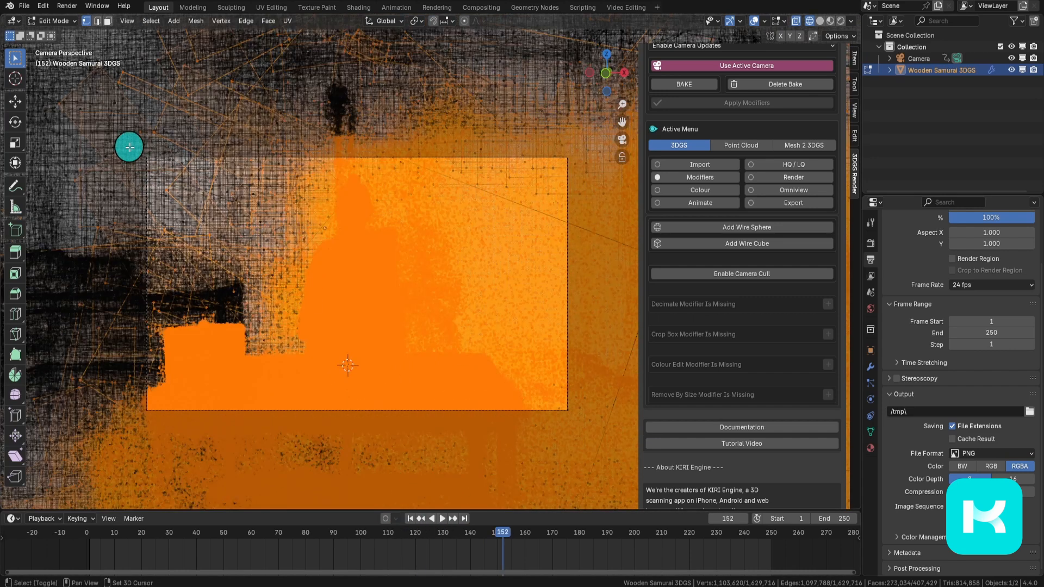
left_click_drag(124, 135, 598, 447, "shift")
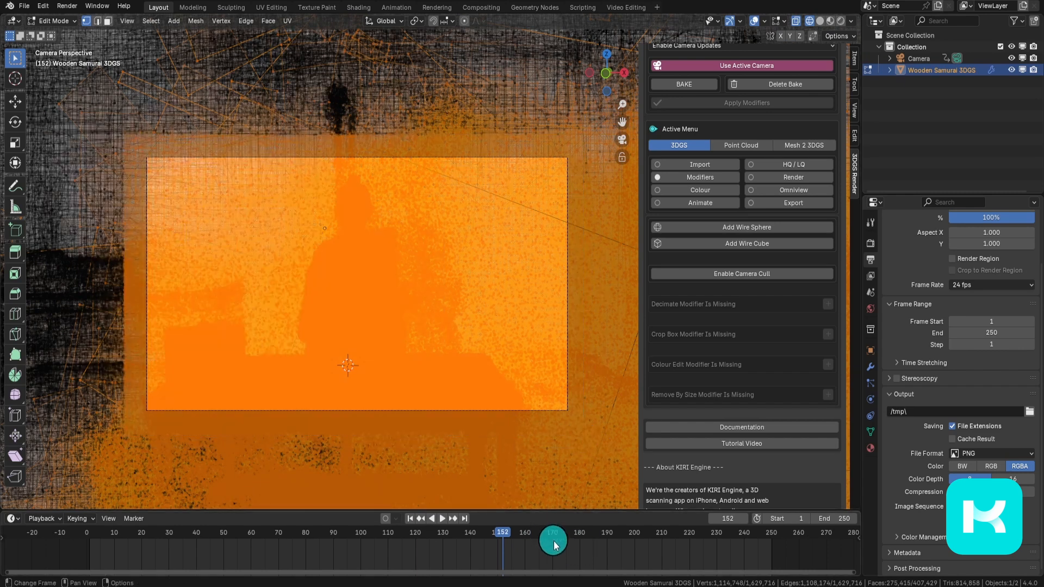
key("space")
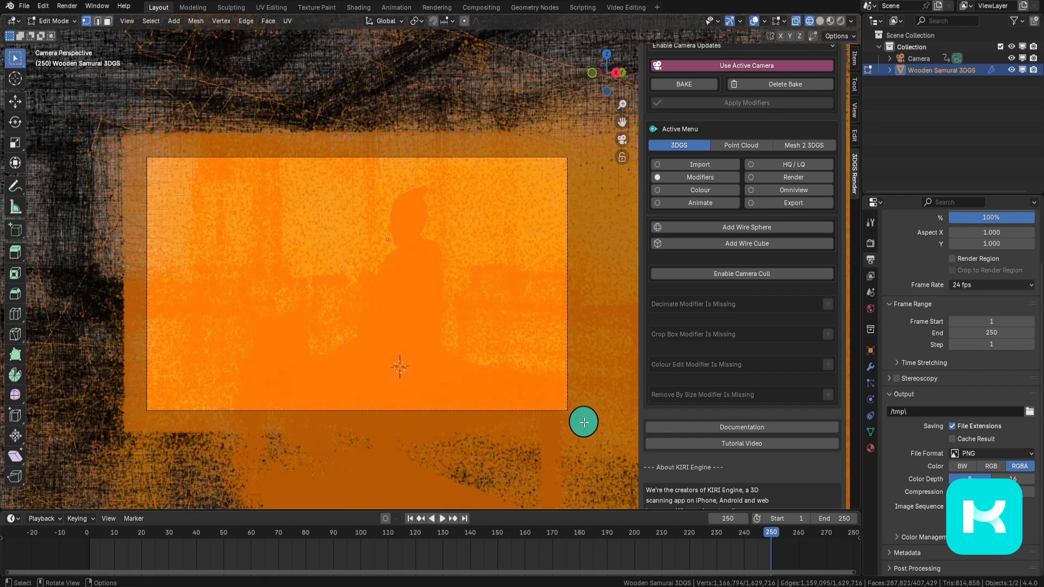
Step: Add the remaining vertices in and around the camera frame at frame 14 to the selection
left_click_drag(98, 537, 125, 538)
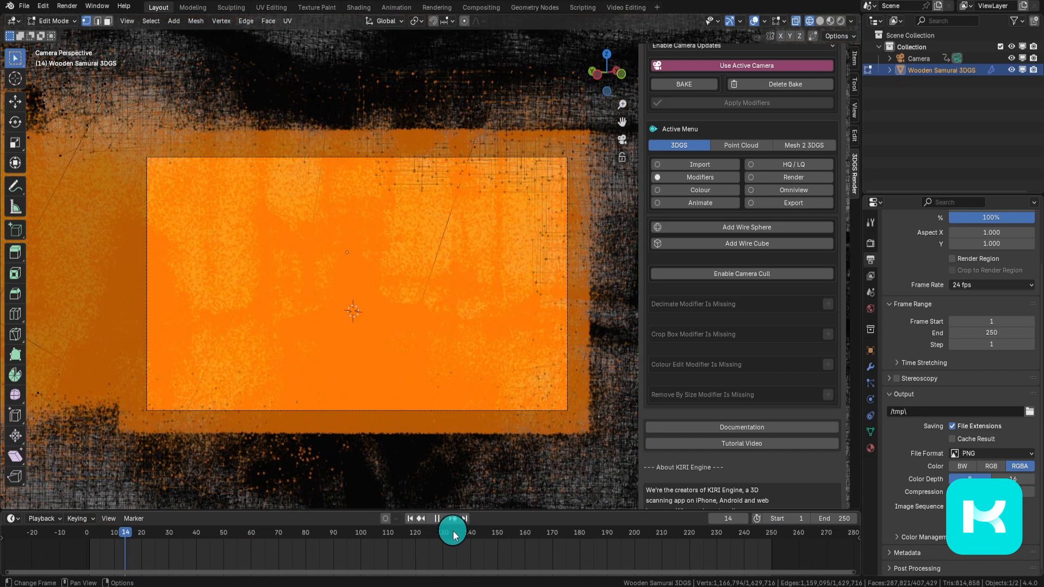
key("space")
left_click_drag(129, 145, 636, 449)
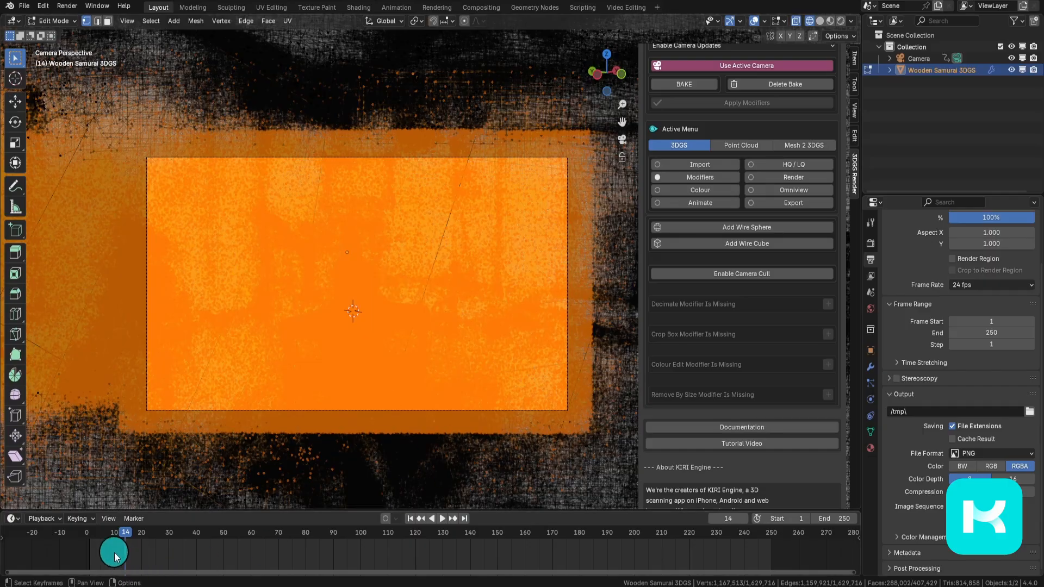
Step: Examine the whole scan from outside to check the selected area, and return to the camera view at frame 165
key("shift+Left")
middle_click_drag(478, 337, 467, 294)
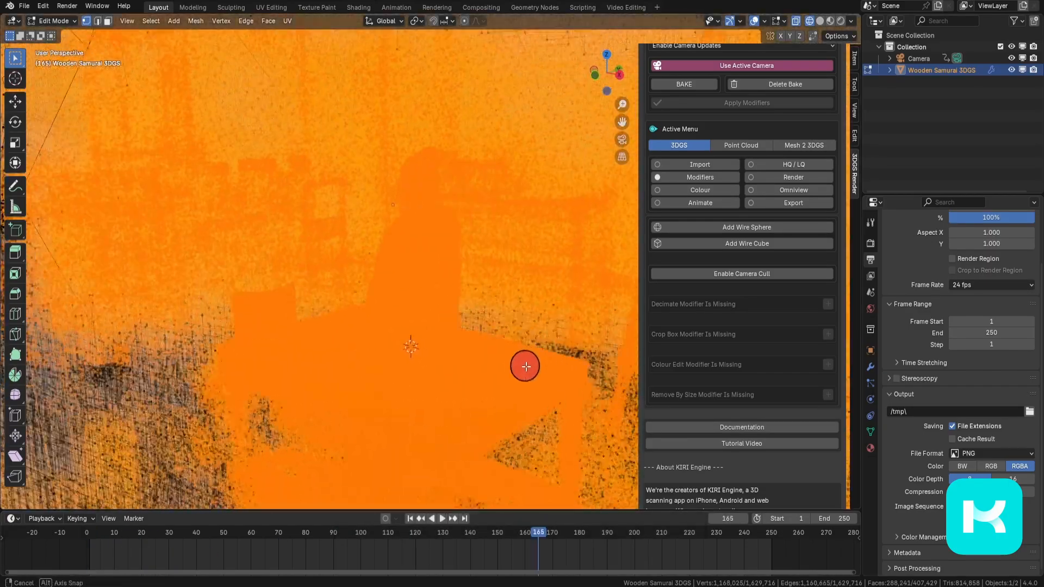
scroll(521, 372, "down", 5)
middle_click_drag(350, 198, 492, 276)
mouse_move(496, 148)
middle_mouse_down()
mouse_move(522, 361)
mouse_move(462, 356)
mouse_move(456, 375)
mouse_move(516, 319)
middle_mouse_up()
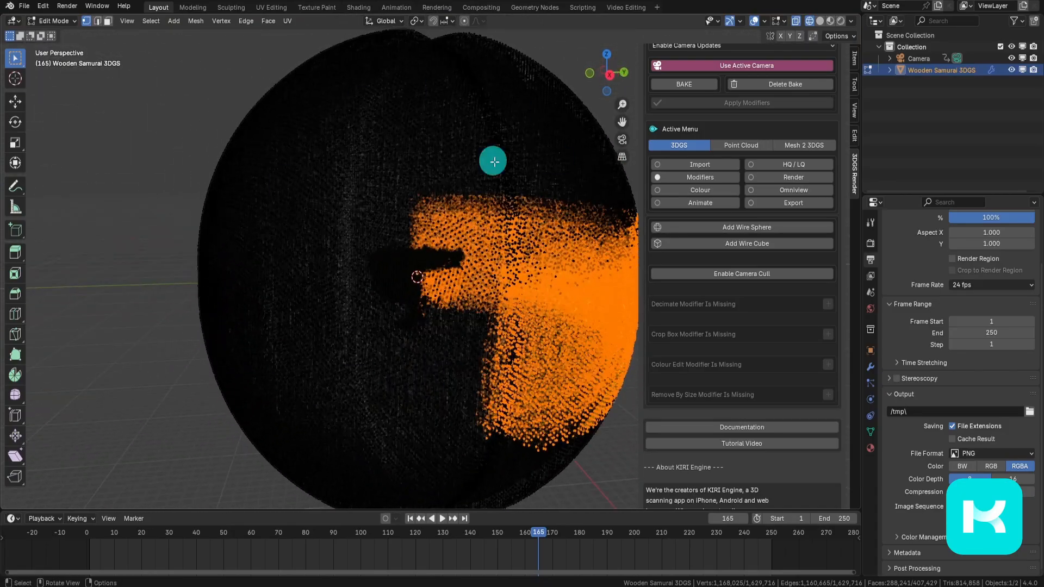
mouse_move(458, 239)
middle_mouse_down()
mouse_move(364, 280)
mouse_move(446, 320)
mouse_move(469, 250)
middle_mouse_up()
scroll(462, 329, "up", 5)
key("KP_0")
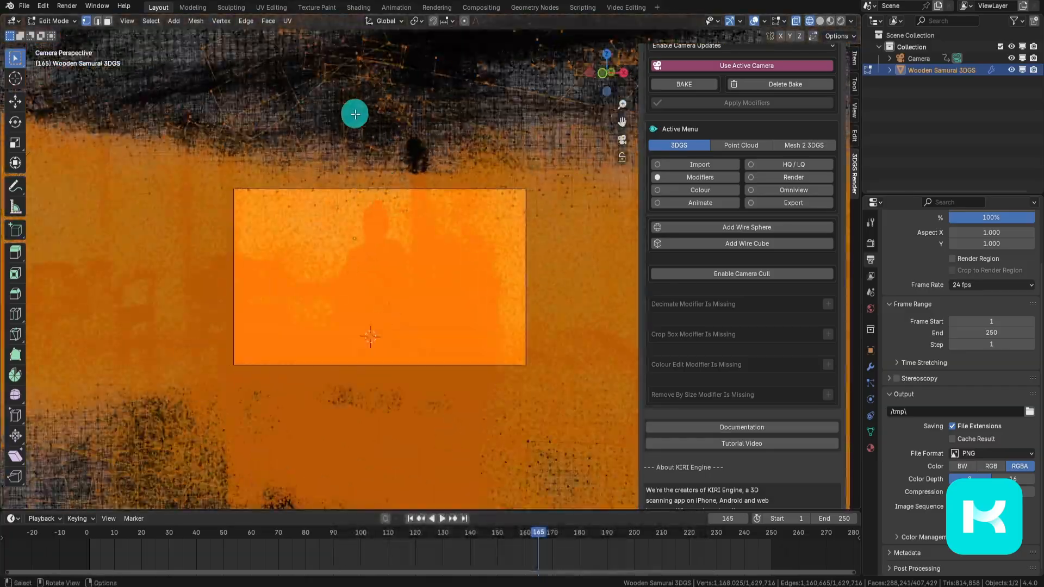
middle_click_drag(355, 114, 399, 88, "shift")
middle_click_drag(319, 324, 242, 384, "shift")
scroll(305, 324, "up", 2)
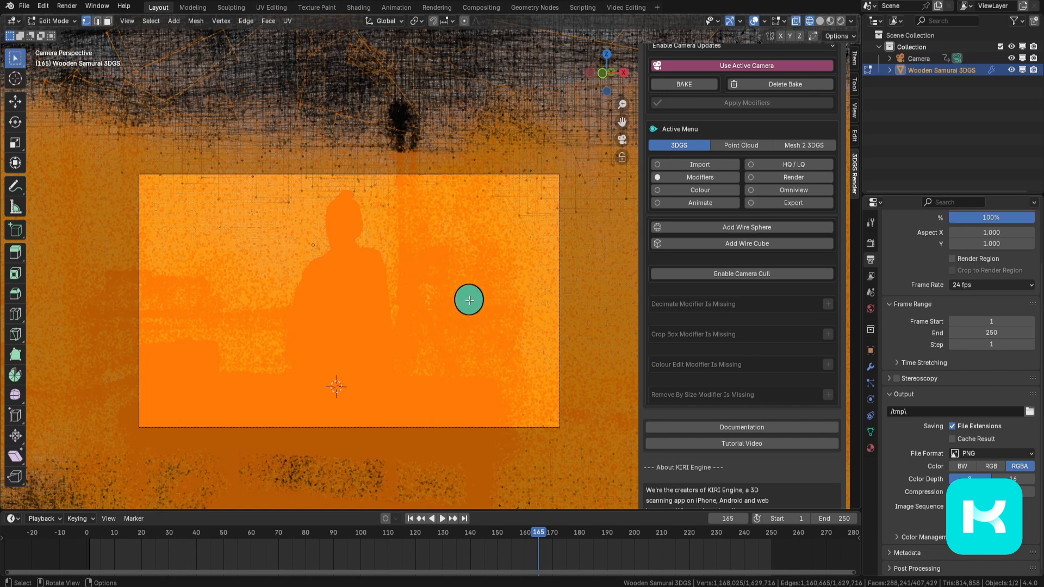
Step: Grow the vertex selection outward to include neighbouring geometry around the camera's coverage
key("ctrl+KP_Add")
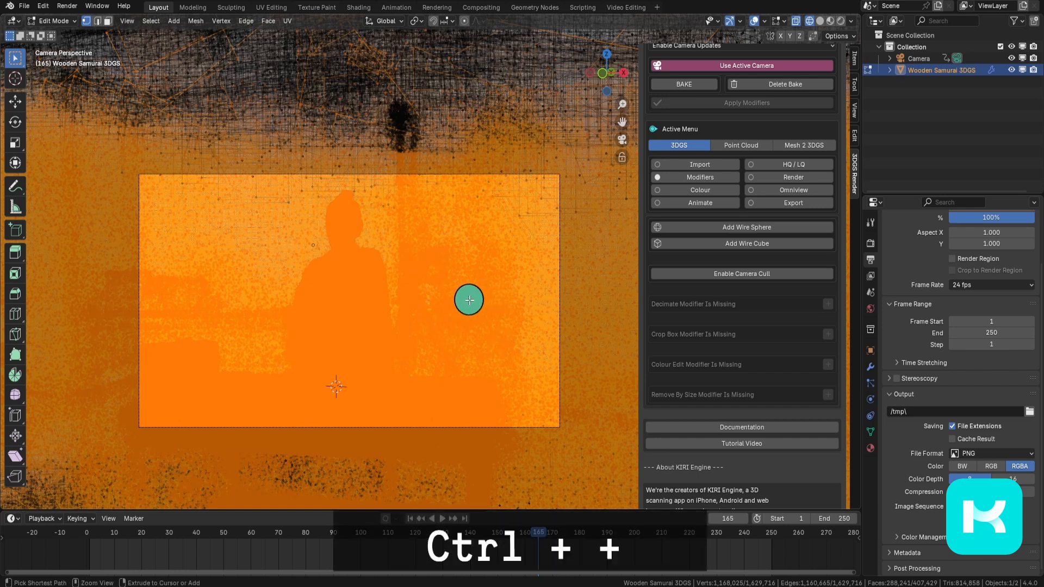
key("ctrl+KP_Add")
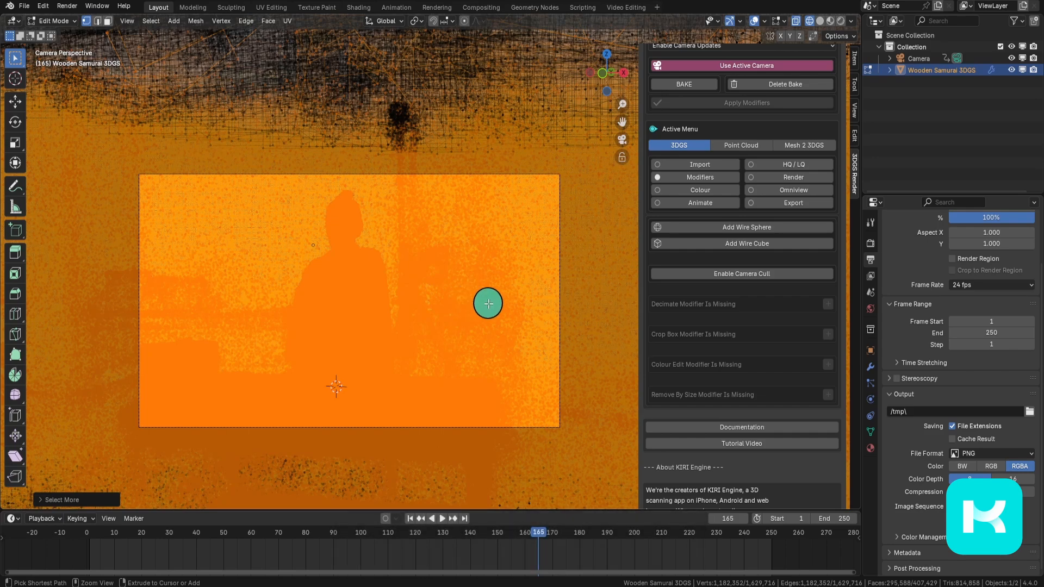
middle_click_drag(380, 239, 508, 279)
scroll(494, 305, "down", 5)
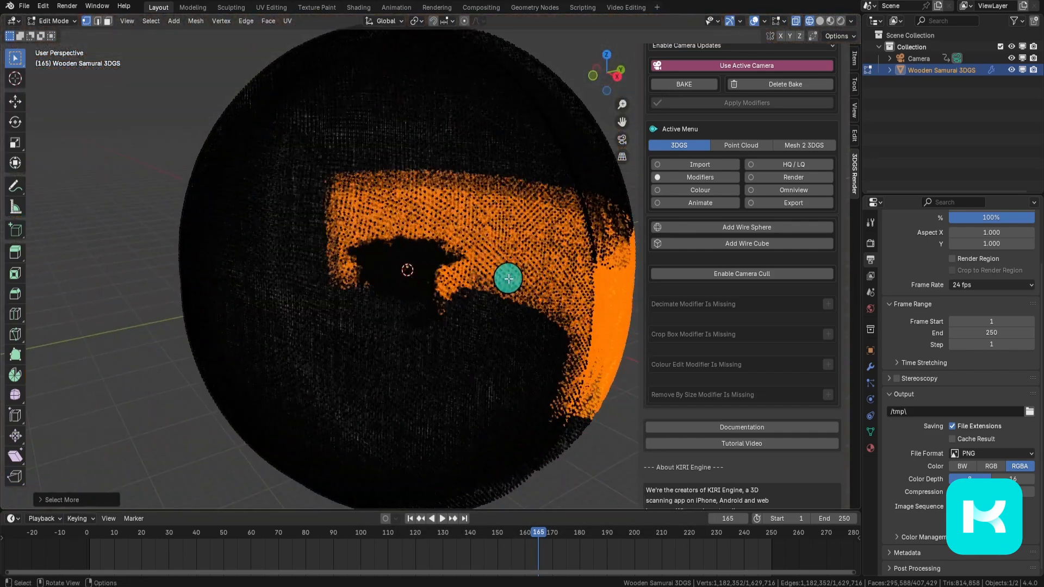
Step: Invert the selection and delete the scan vertices the camera never sees
key("ctrl+i")
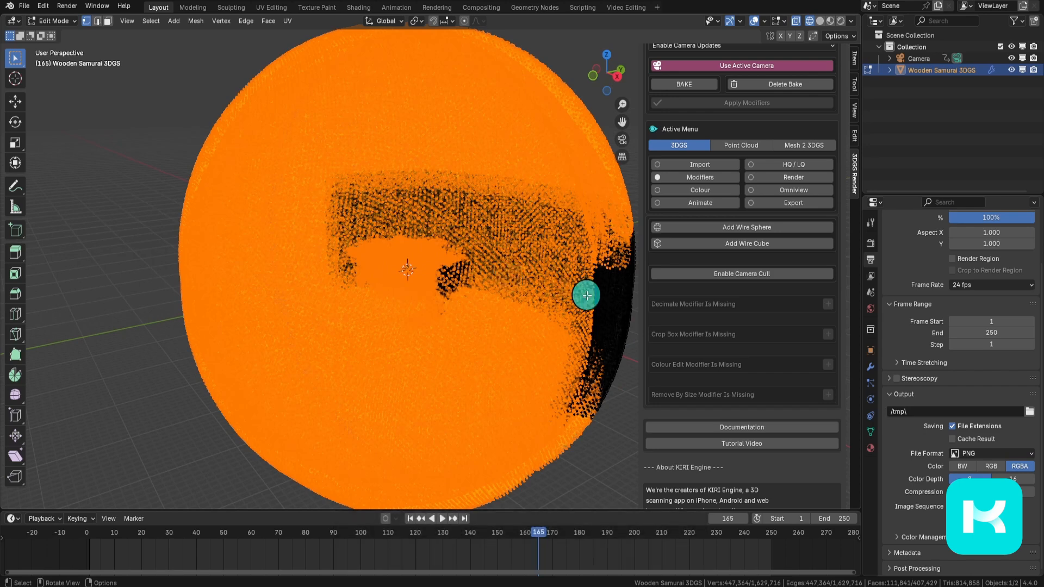
middle_click_drag(585, 296, 507, 283)
key("x")
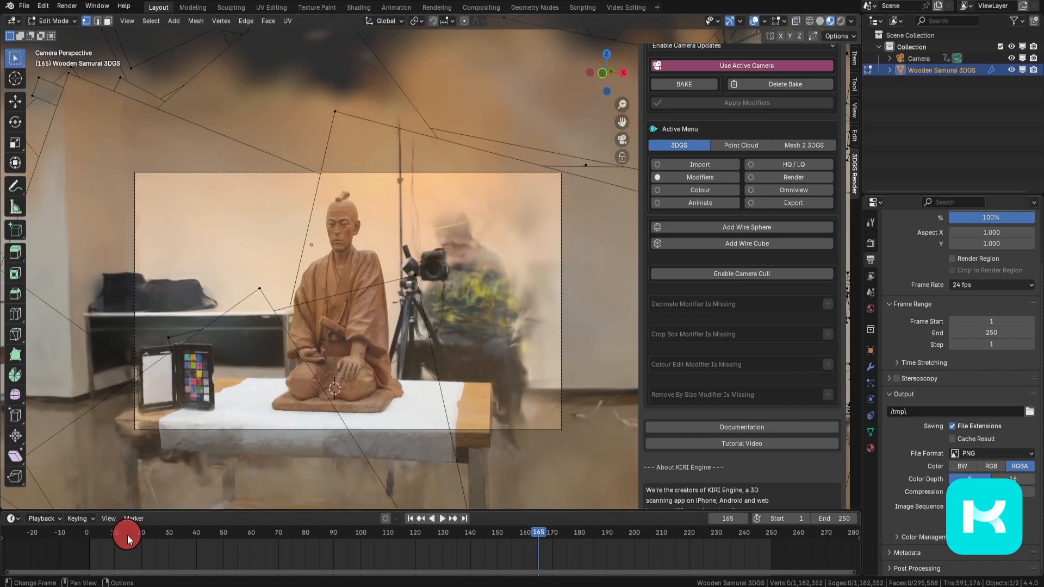
Step: Switch the scan to Object Mode and check the camera view for missing geometry at several frames of the animation
left_click_drag(128, 539, 245, 537)
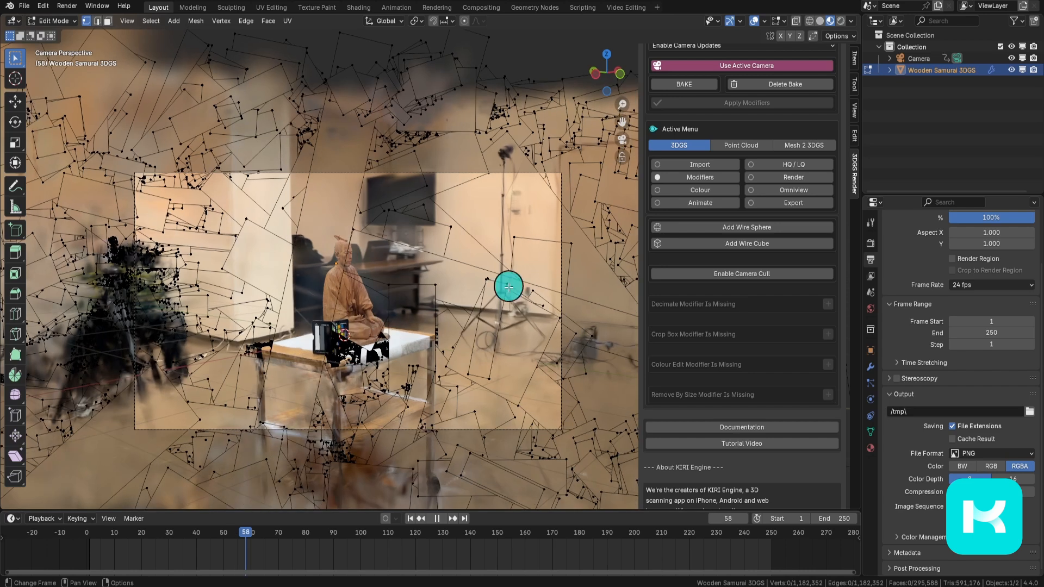
left_click(54, 20)
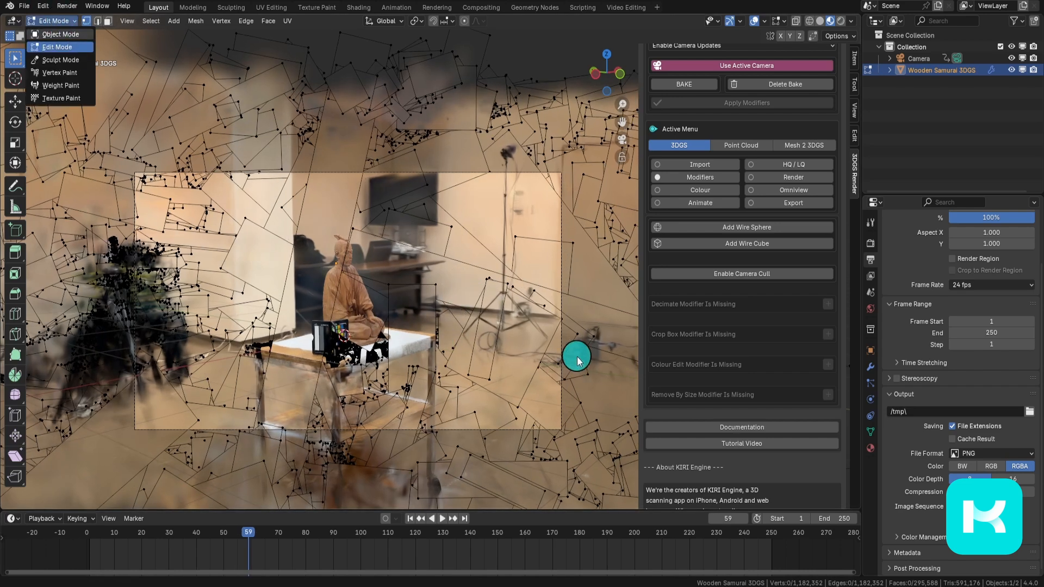
left_click_drag(257, 535, 697, 529)
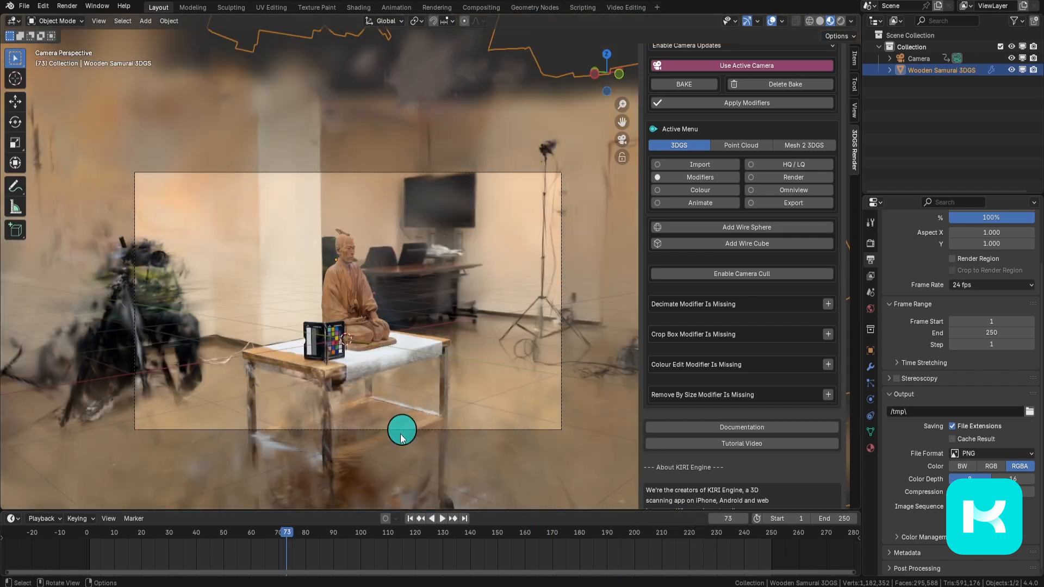
left_click_drag(224, 531, 224, 532)
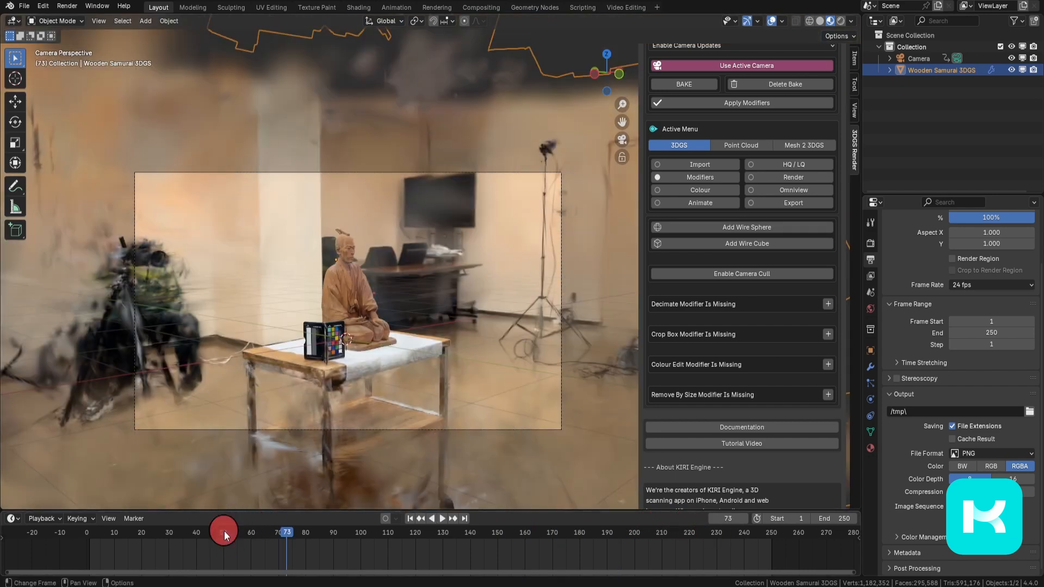
left_click(152, 535)
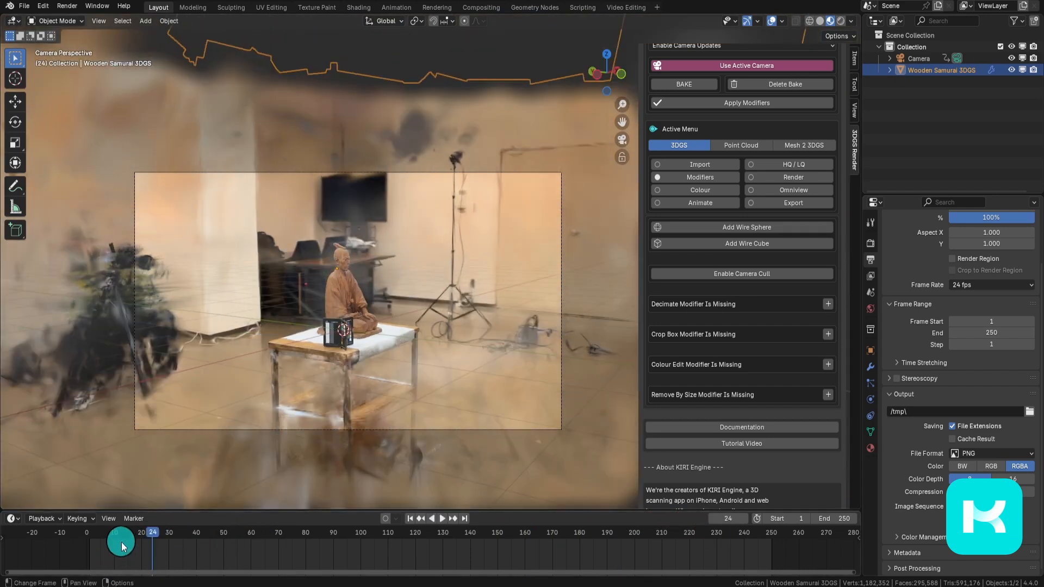
left_click(226, 544)
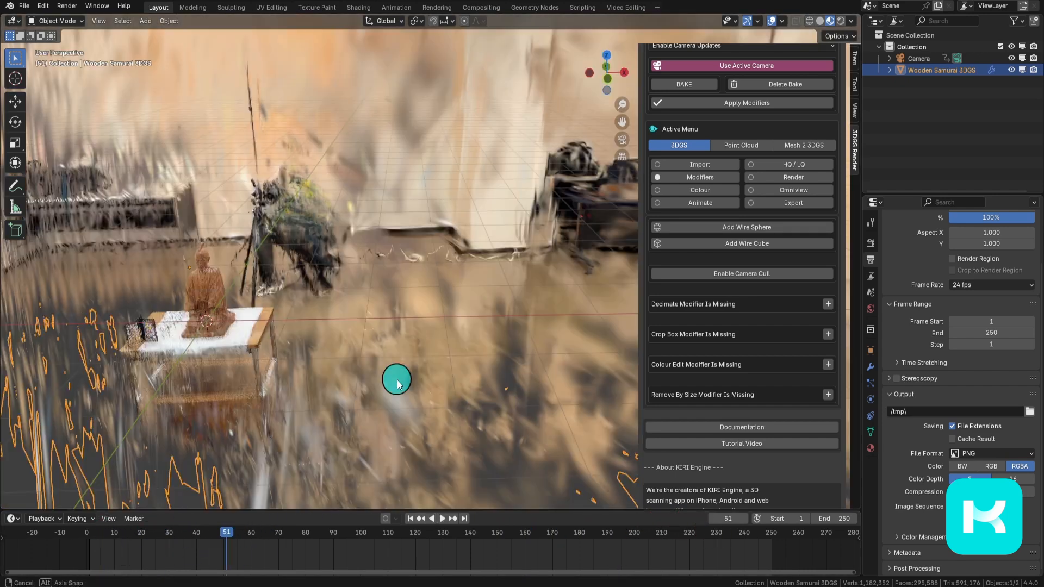
Step: Maximize the 3D viewport and put the Wooden Samurai scan back in Edit Mode
middle_click_drag(396, 377, 347, 311)
middle_click_drag(484, 434, 560, 363)
key("ctrl+space")
left_click(59, 21)
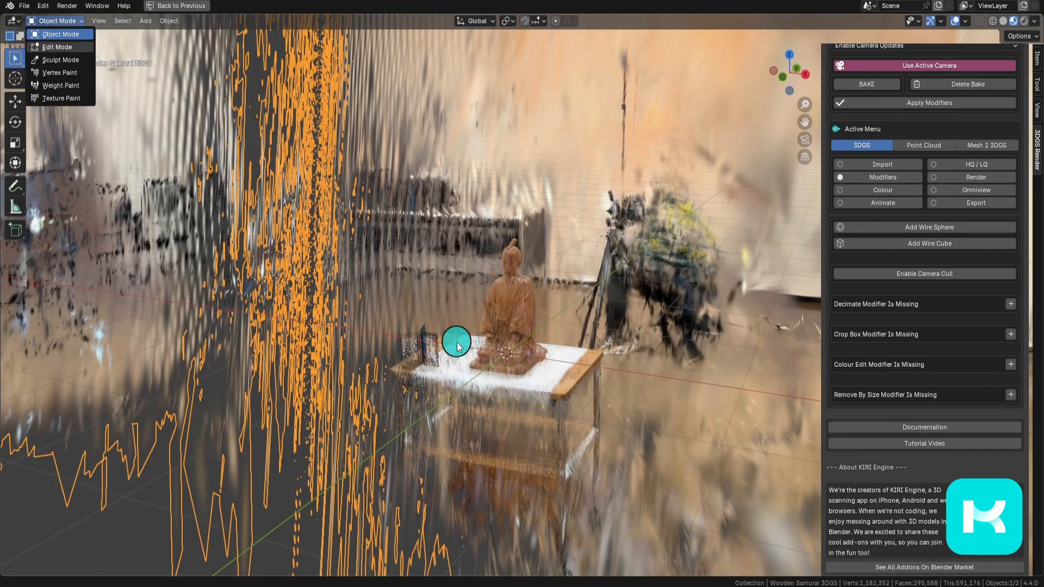
Step: Circle-select the vertices around the samurai and table in the top wireframe view, using an enlarged brush
key("grave")
scroll(564, 412, "down", 6)
middle_click_drag(576, 411, 605, 338, "shift")
scroll(575, 427, "up", 3)
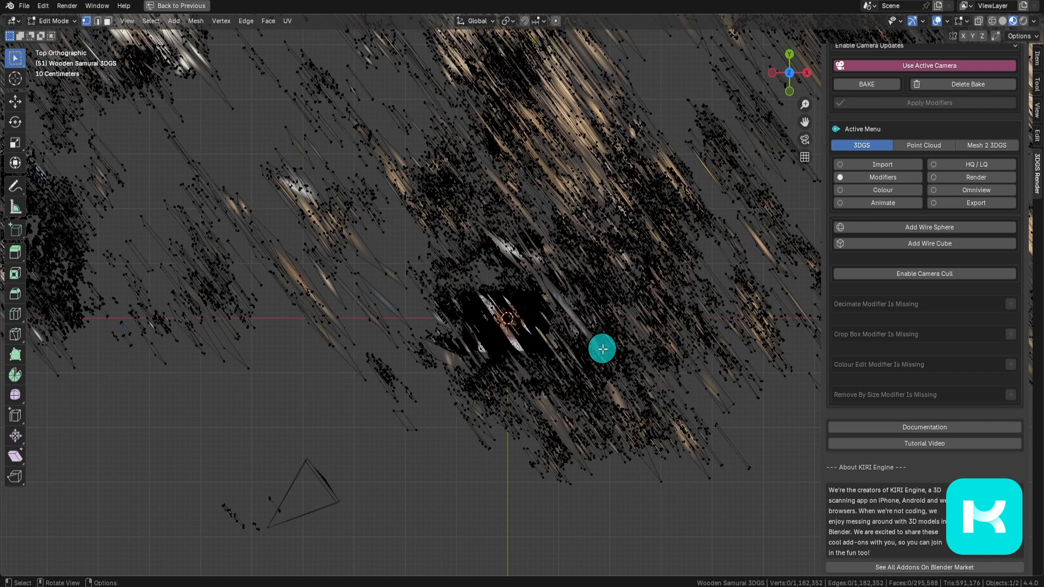
key("shift+z")
key("c")
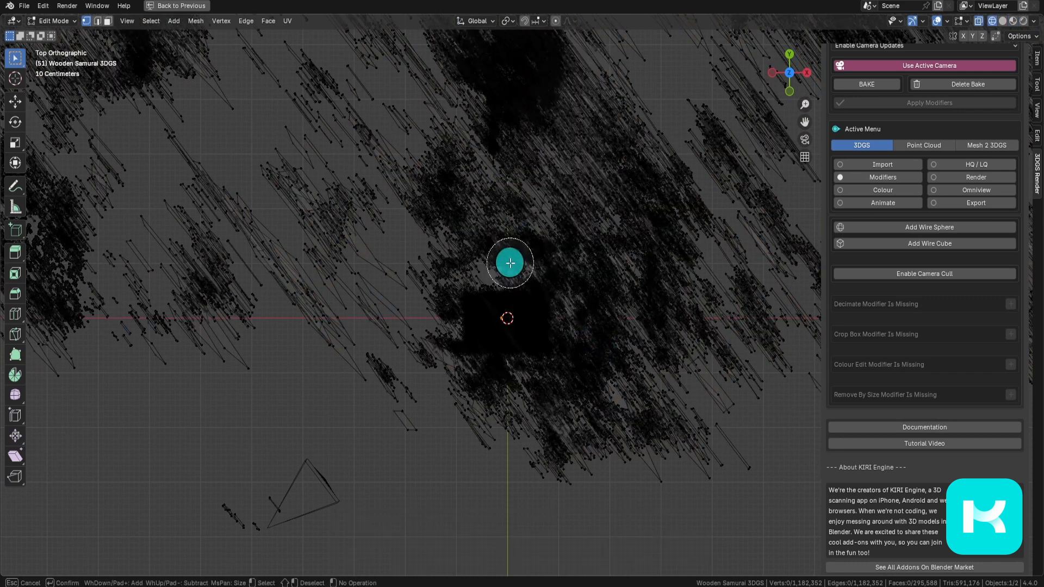
scroll(510, 263, "down", 5)
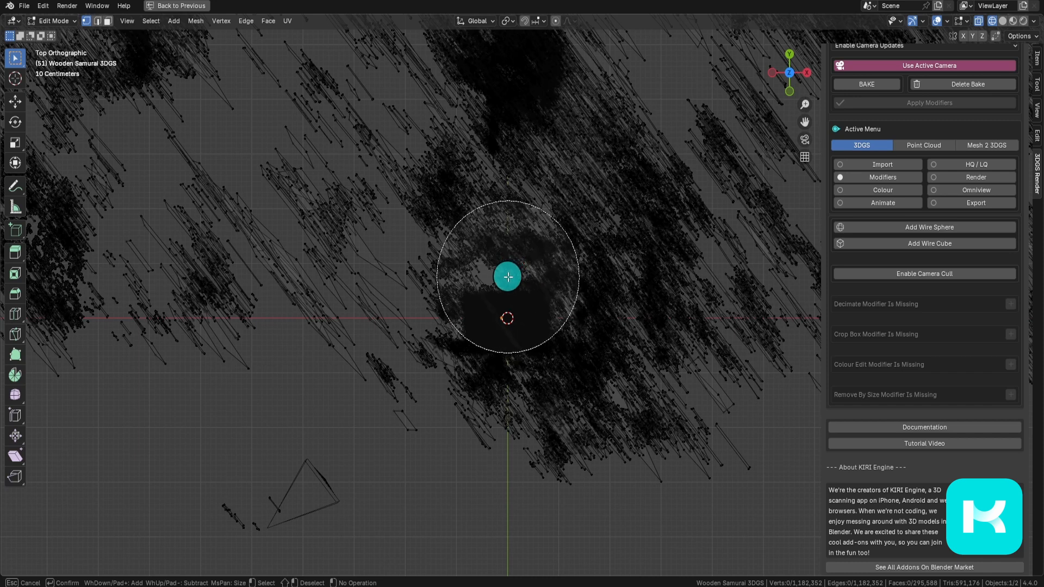
scroll(508, 277, "down", 5)
scroll(508, 276, "up", 6)
scroll(510, 276, "down", 6)
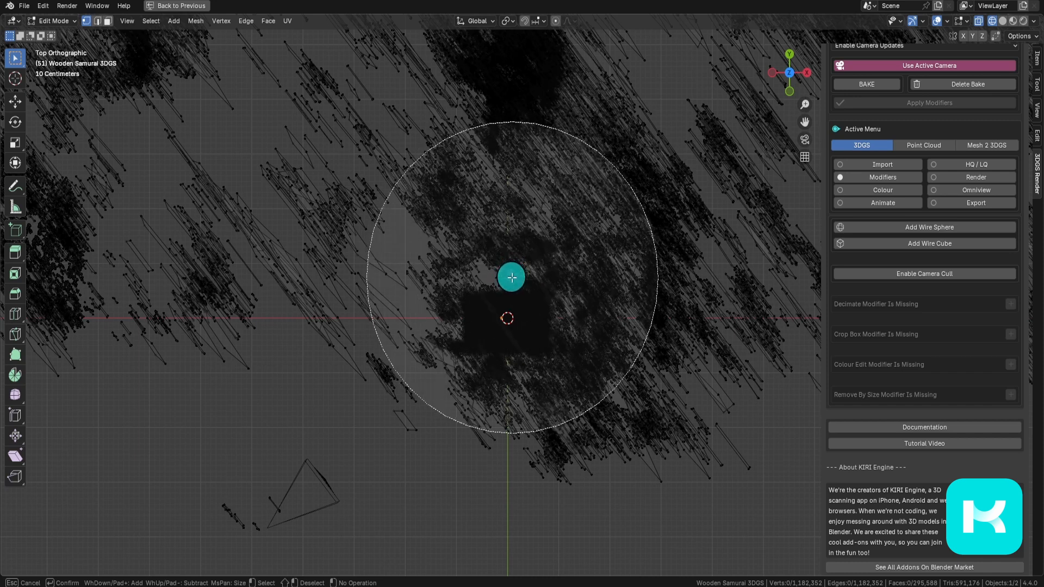
scroll(512, 277, "down", 4)
mouse_move(521, 291)
left_mouse_down()
mouse_move(497, 272)
mouse_move(510, 243)
mouse_move(595, 294)
mouse_move(510, 301)
mouse_move(578, 251)
mouse_move(517, 326)
mouse_move(505, 235)
mouse_move(605, 314)
mouse_move(538, 253)
mouse_move(595, 321)
left_mouse_up()
key("Escape")
Step: Invert the selection and hide the surrounding room vertices, leaving only the central area
scroll(652, 292, "down", 4)
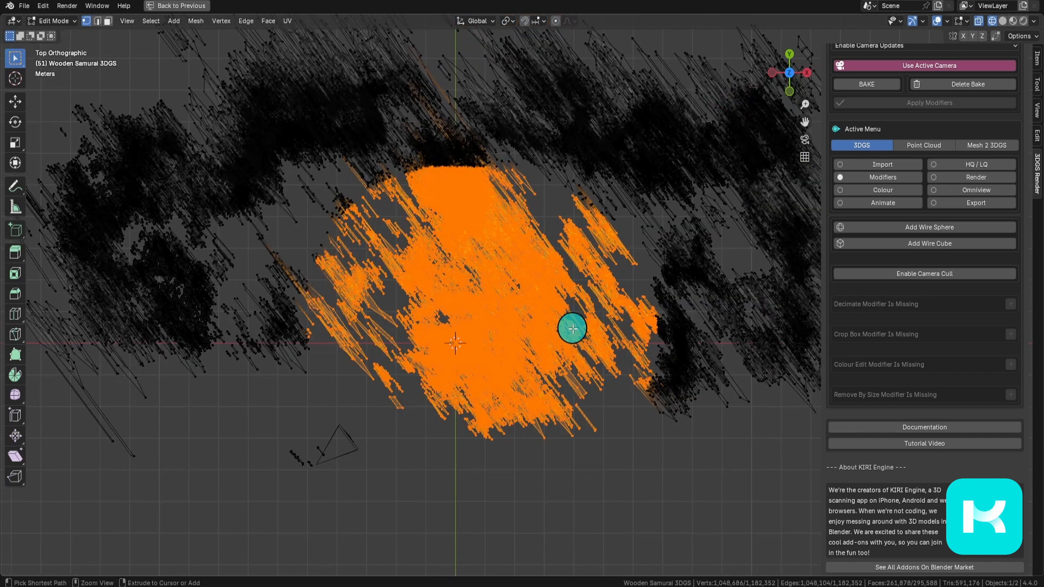
key("ctrl+i")
scroll(574, 348, "down", 1)
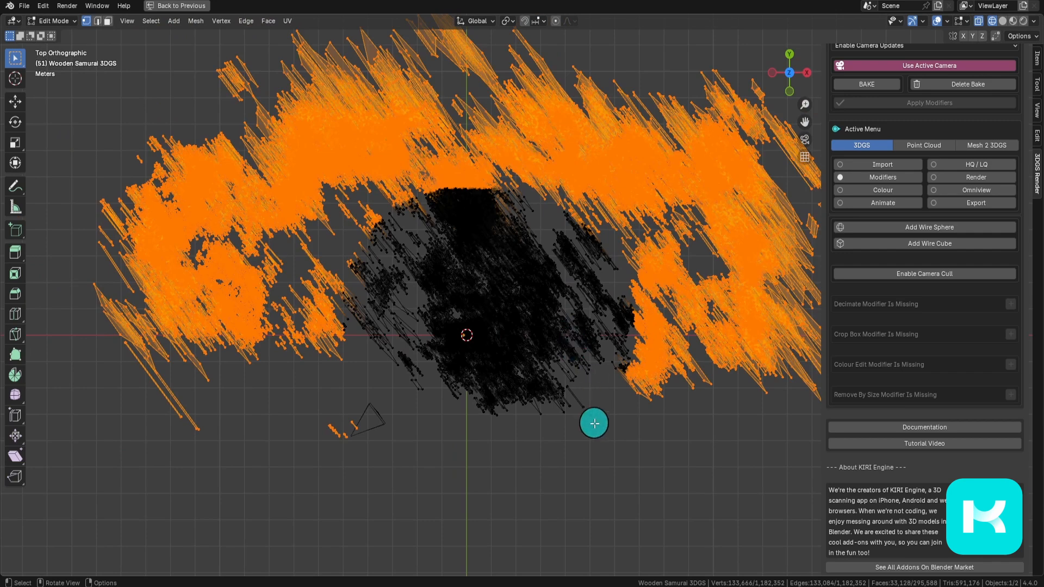
middle_click_drag(600, 401, 611, 275)
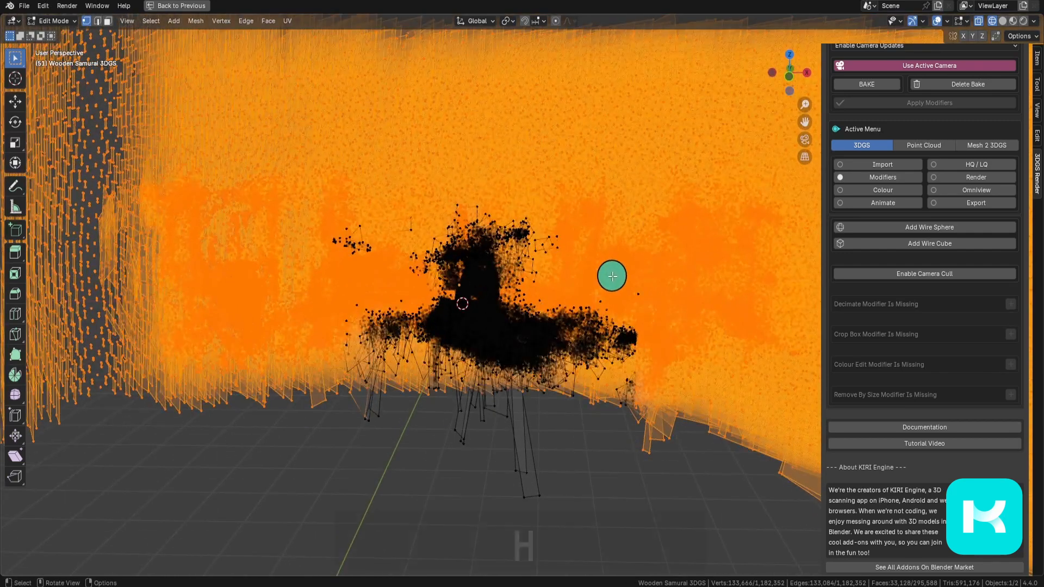
key("h")
Step: Examine the floating splats around the samurai in shaded view with the overlays hidden
mouse_move(549, 321)
middle_mouse_down()
mouse_move(415, 315)
mouse_move(522, 292)
mouse_move(482, 309)
mouse_move(517, 326)
middle_mouse_up()
scroll(465, 291, "up", 4)
key("shift+z")
key("shift+alt+z")
mouse_move(539, 266)
middle_mouse_down()
mouse_move(580, 247)
mouse_move(595, 284)
mouse_move(534, 315)
mouse_move(531, 145)
mouse_move(508, 394)
mouse_move(578, 387)
mouse_move(645, 303)
middle_mouse_up()
key("shift+alt+z")
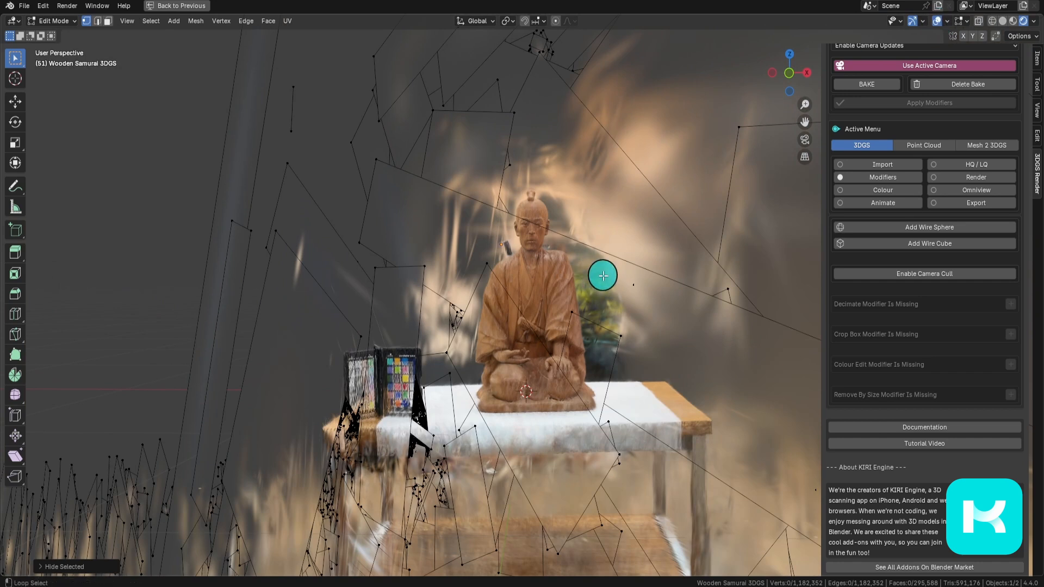
key("shift+alt+z")
middle_click_drag(601, 275, 502, 306)
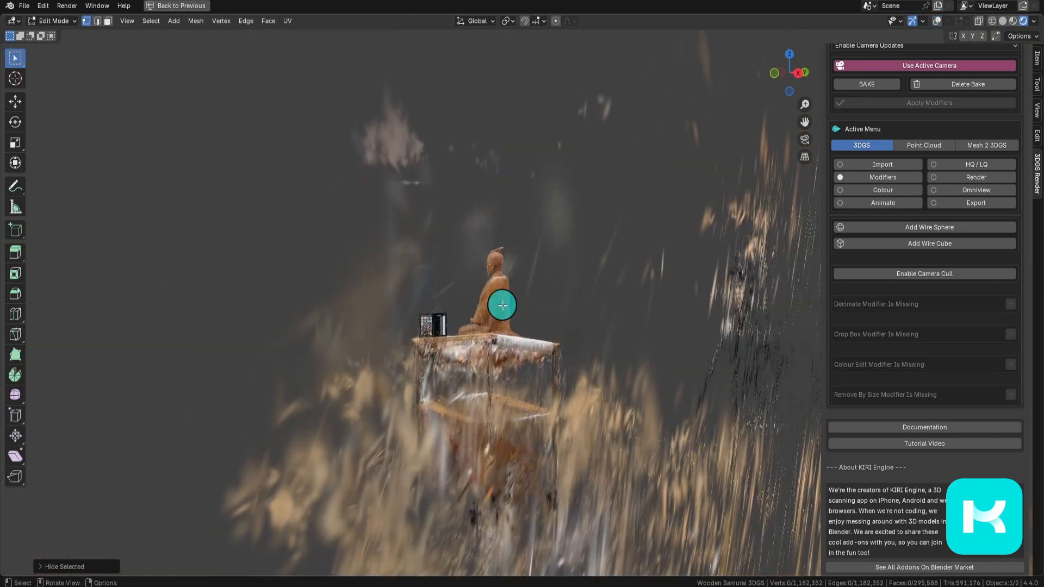
scroll(435, 254, "up", 3)
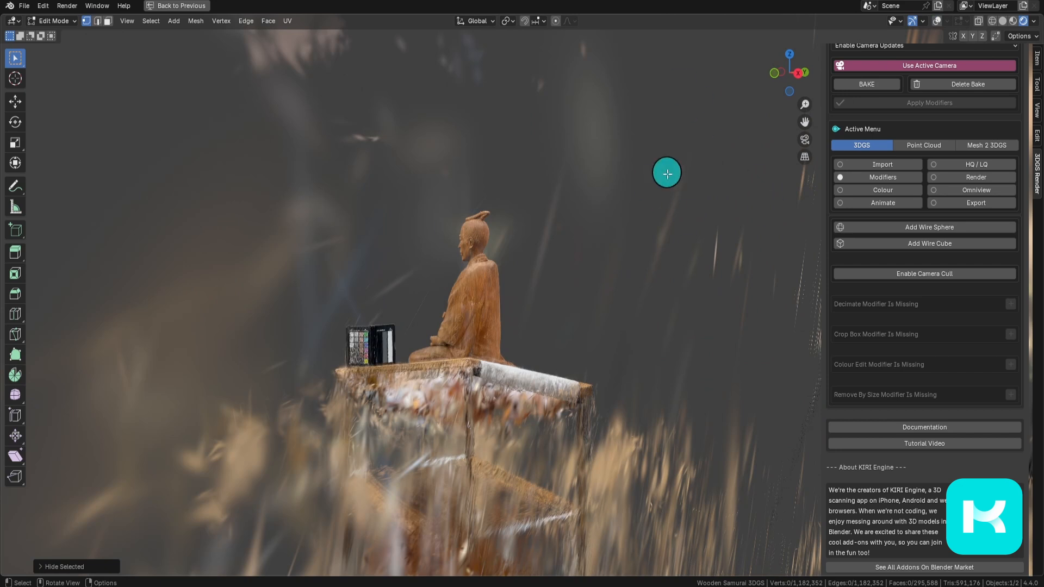
scroll(598, 206, "down", 2)
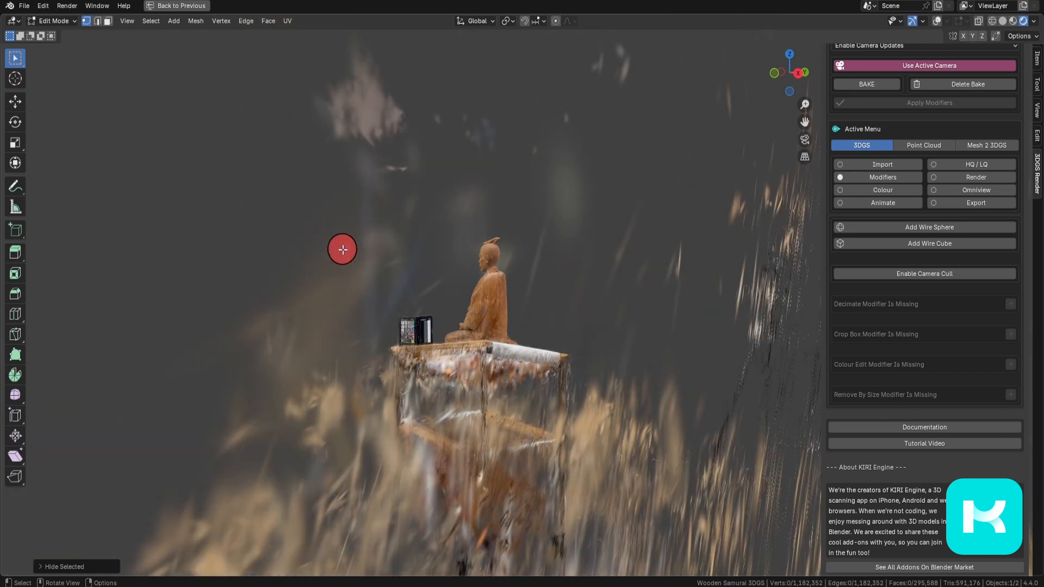
middle_click_drag(342, 250, 329, 250)
middle_click_drag(339, 250, 446, 254, "shift")
scroll(435, 249, "up", 2)
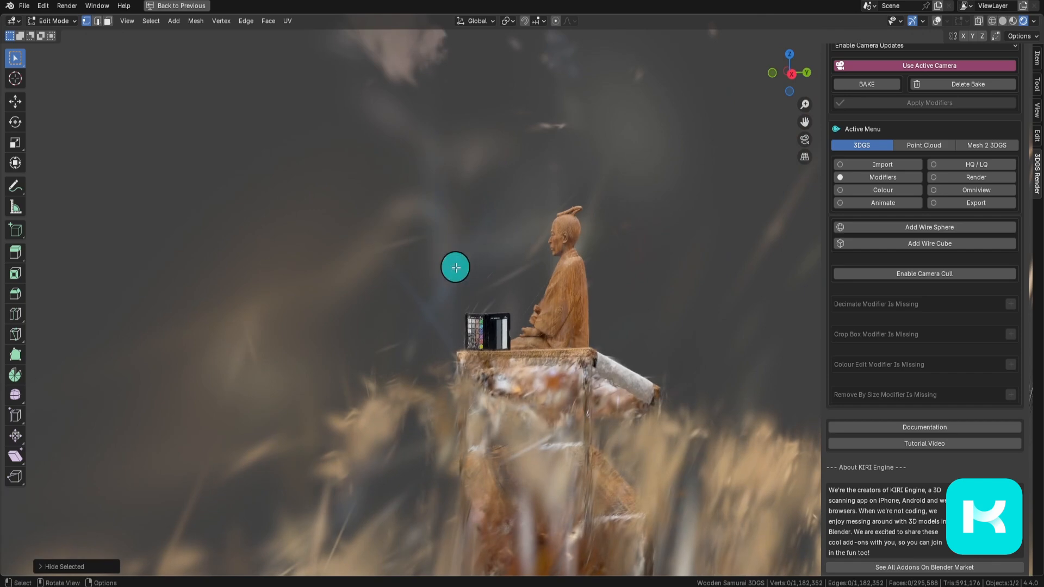
Step: Show the overlays again and box-select the floating vertices in front of the samurai in wireframe
left_click(936, 22)
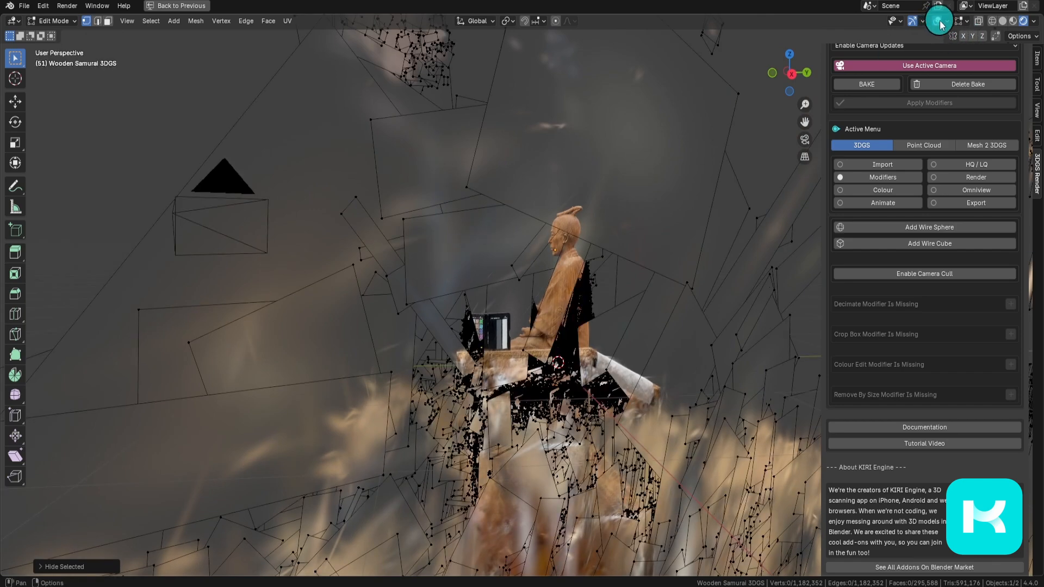
mouse_move(378, 300)
middle_mouse_down()
mouse_move(389, 280)
mouse_move(564, 277)
mouse_move(457, 282)
mouse_move(468, 263)
middle_mouse_up()
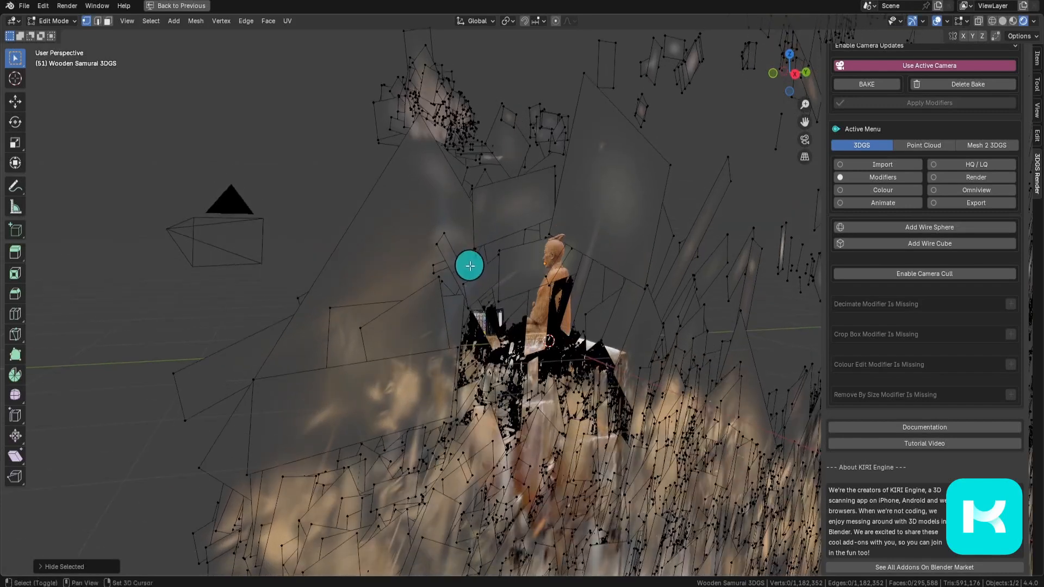
key("shift+z")
mouse_move(343, 207)
left_mouse_down()
mouse_move(433, 264)
mouse_move(489, 282)
mouse_move(493, 296)
left_mouse_up()
key("shift+z")
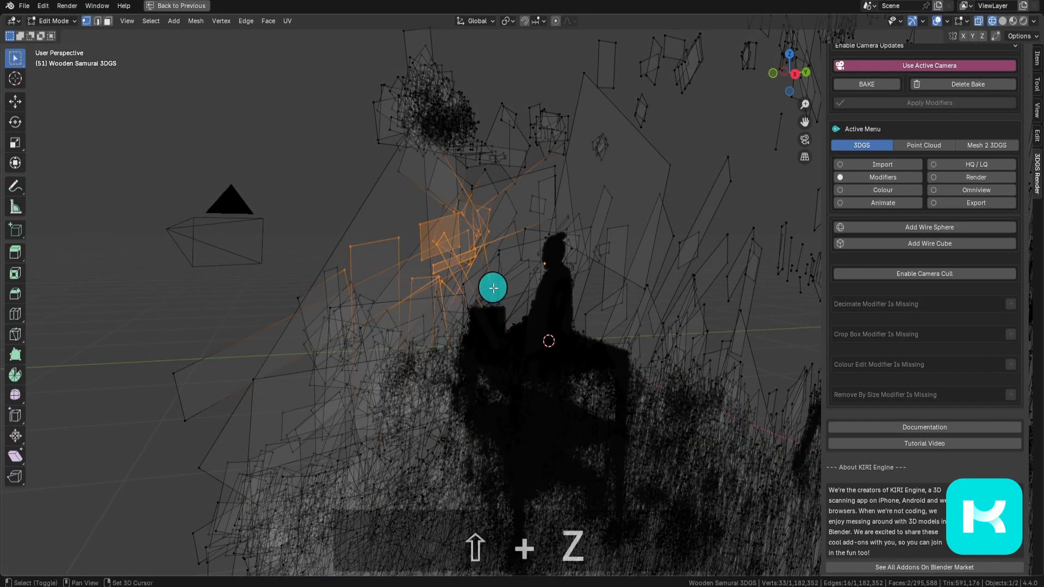
Step: Add the stray vertices directly in front of the samurai's face to the selection
scroll(487, 256, "up", 3)
middle_click_drag(482, 257, 473, 325, "shift")
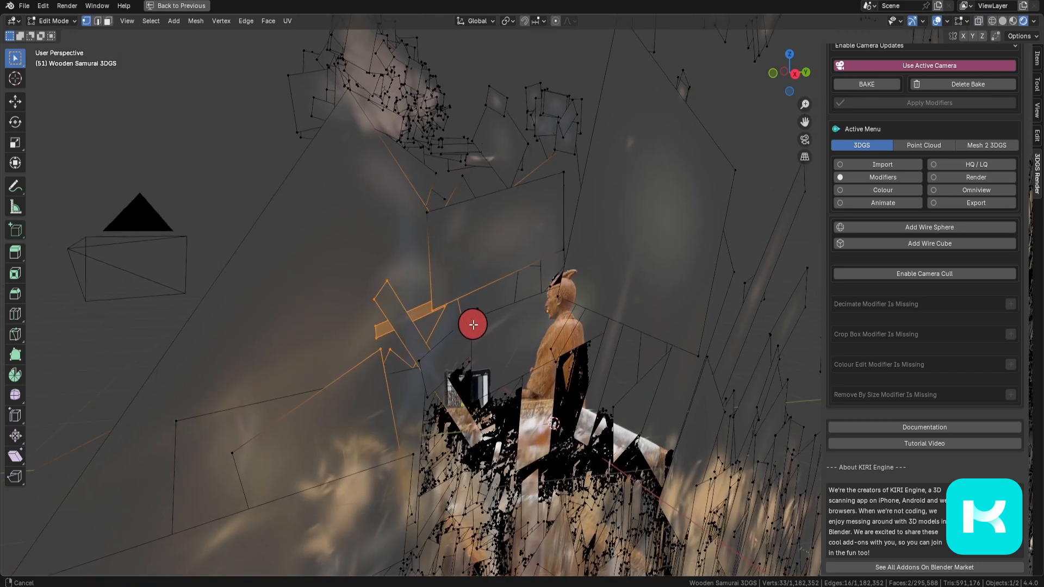
left_click_drag(511, 339, 480, 313)
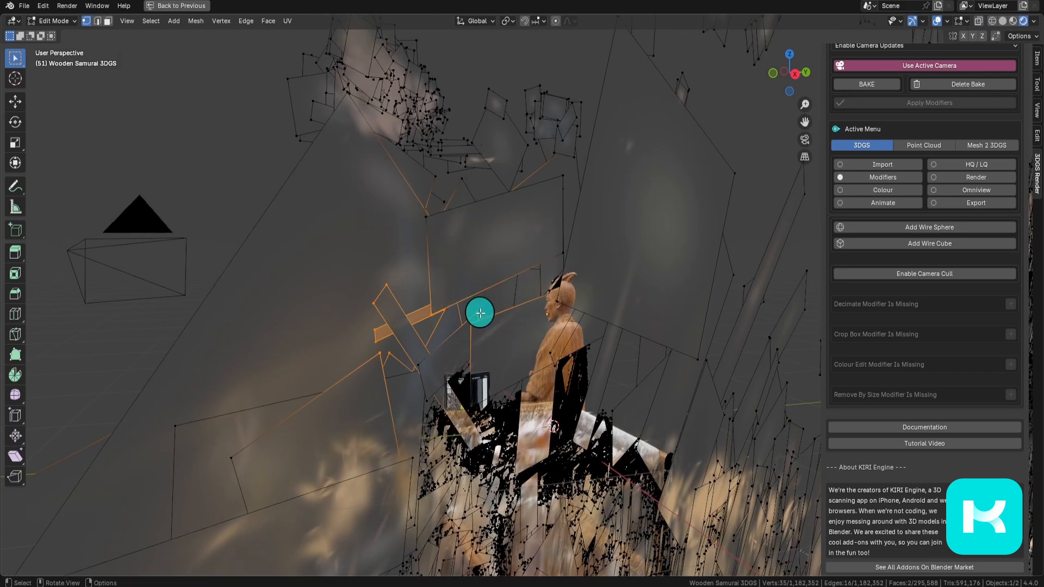
Step: Add the cluster of floating vertices above and in front of the samurai to the selection in wireframe
middle_click_drag(550, 237, 471, 286)
key("shift+z")
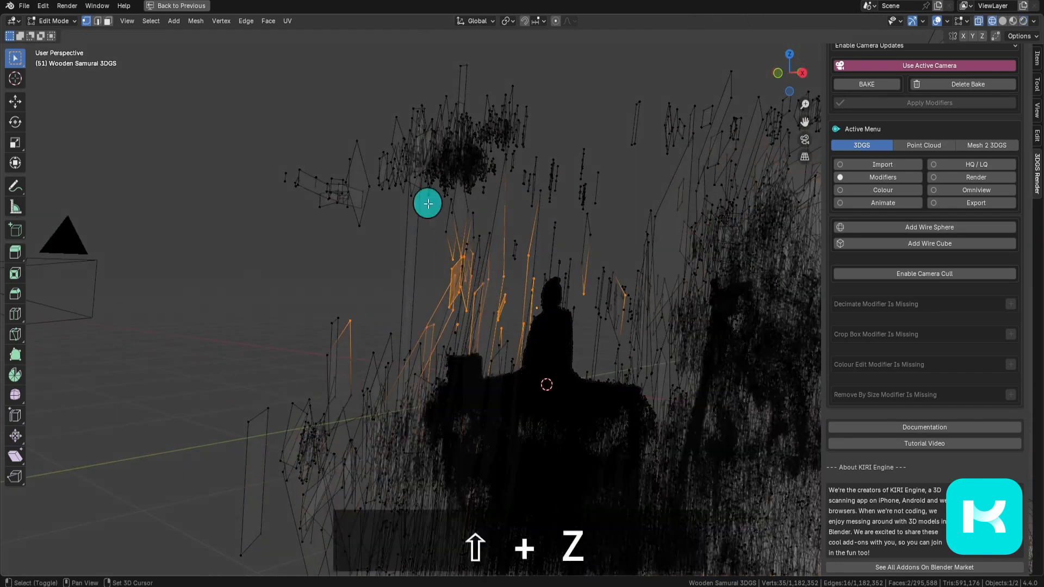
left_click_drag(256, 60, 471, 217, "shift")
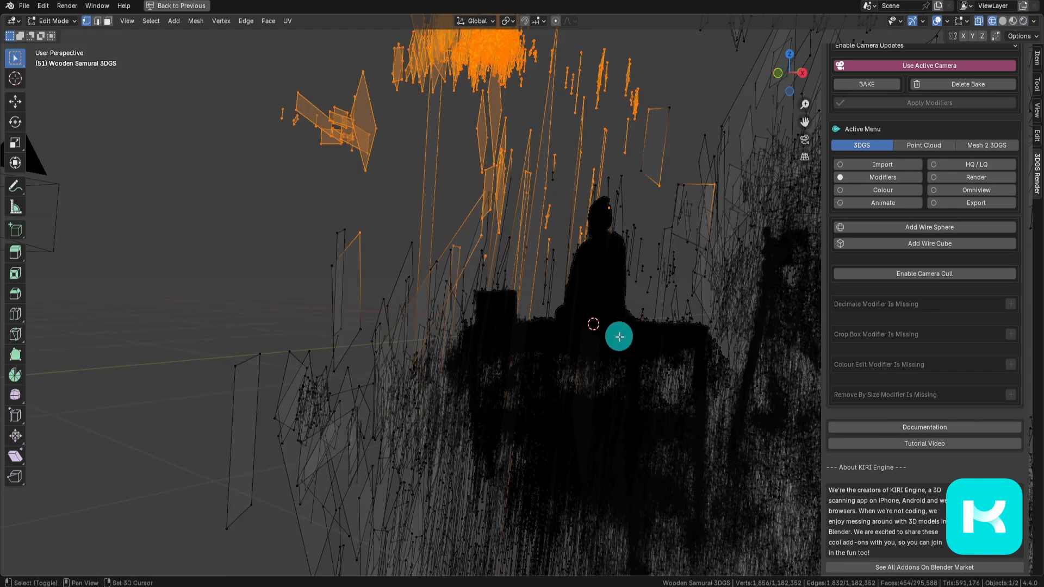
Step: Add the remaining floating vertices in the air around and above the samurai to the selection with Circle Select
middle_click_drag(619, 338, 554, 377)
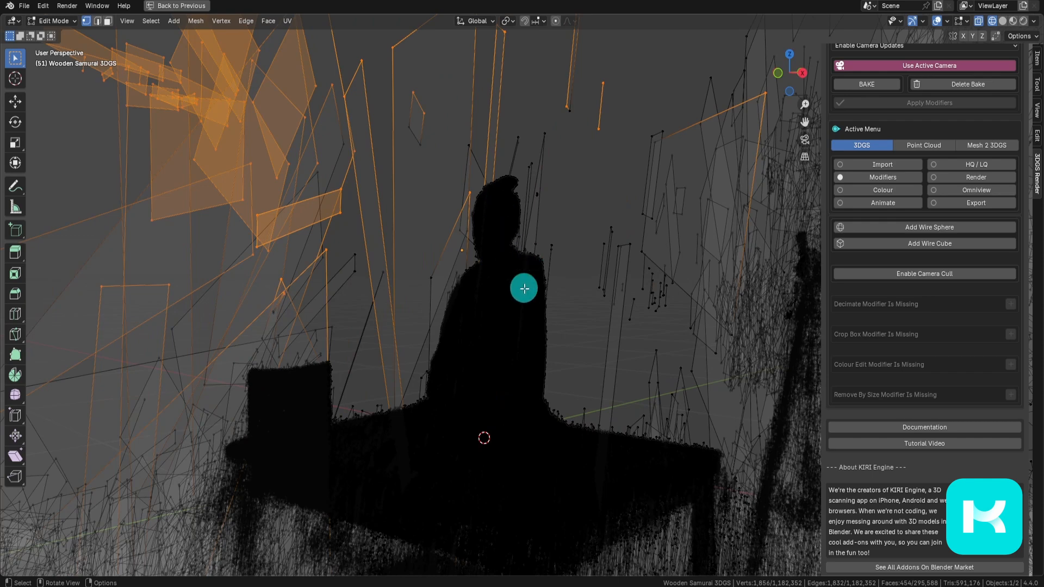
middle_click_drag(278, 444, 467, 391)
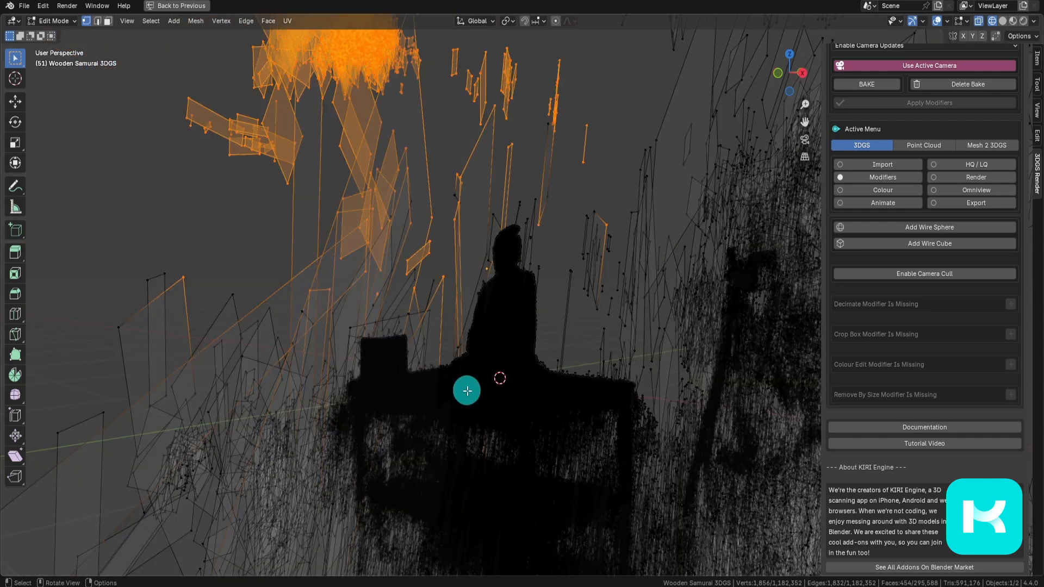
middle_click_drag(423, 296, 422, 326)
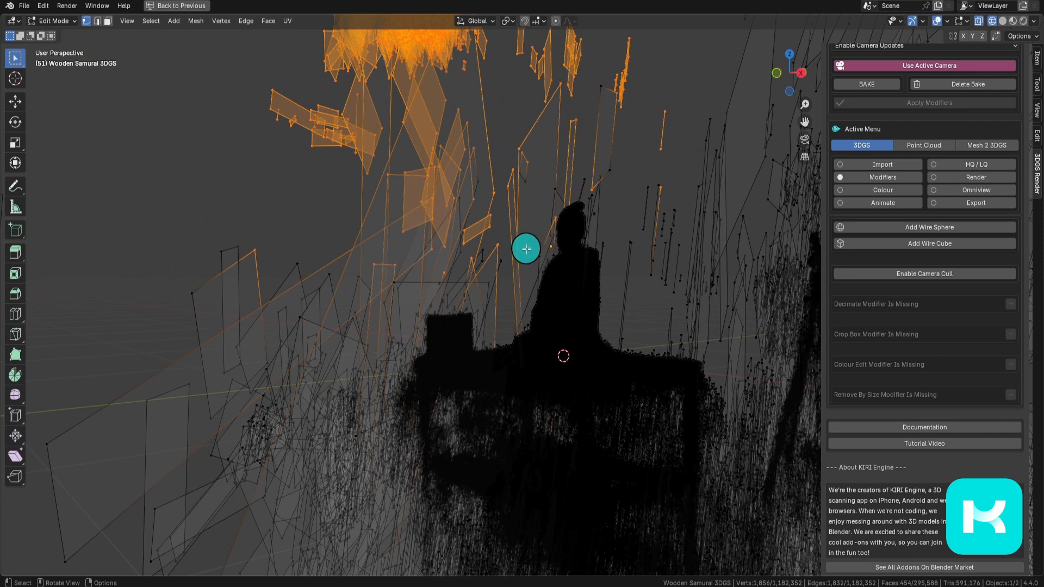
key("c")
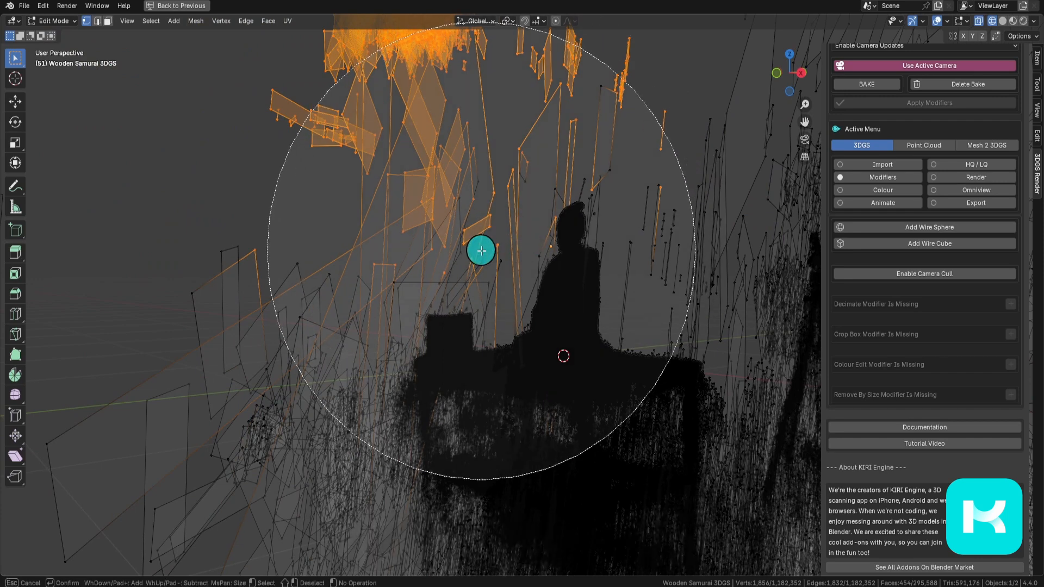
scroll(482, 250, "up", 5)
scroll(483, 252, "down", 4)
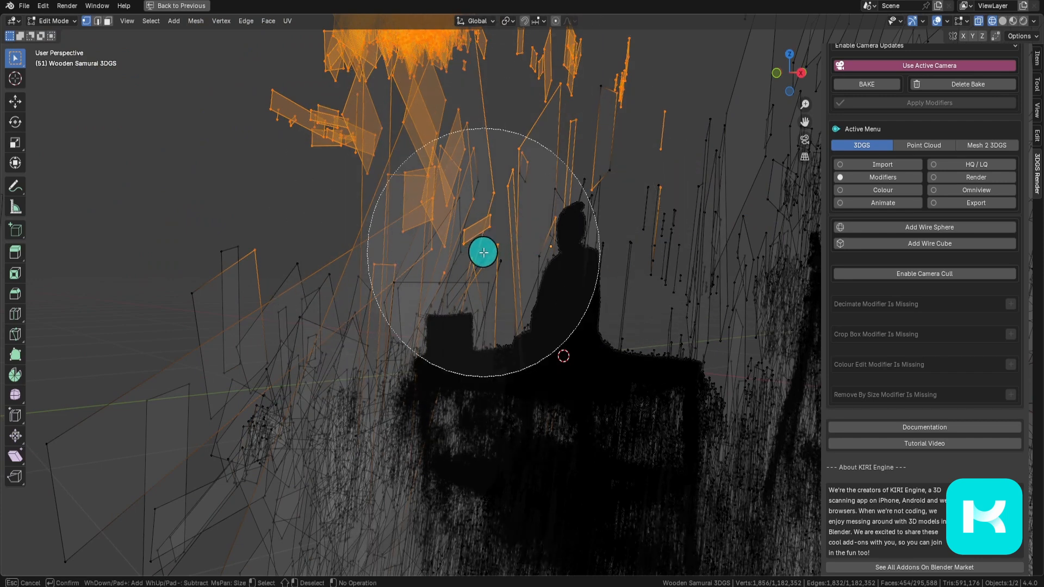
scroll(456, 213, "up", 5)
mouse_move(421, 168)
left_mouse_down()
mouse_move(452, 175)
mouse_move(314, 272)
mouse_move(255, 239)
mouse_move(249, 295)
mouse_move(393, 230)
mouse_move(482, 244)
mouse_move(308, 306)
mouse_move(457, 107)
mouse_move(727, 93)
left_mouse_up()
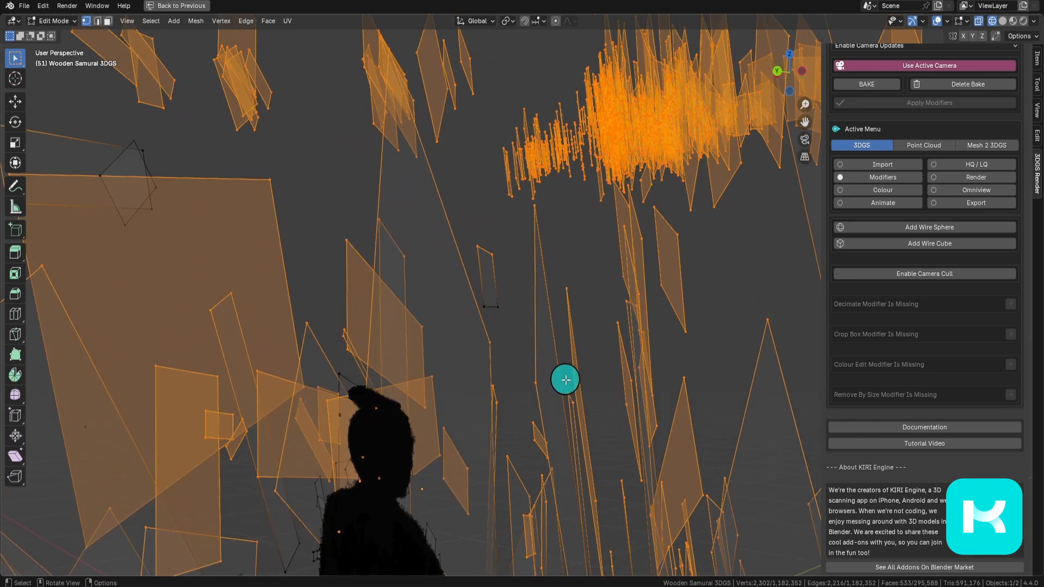
Step: Grow the selection to include the partly selected floating splats, and delete the selected faces
middle_click_drag(563, 380, 589, 335)
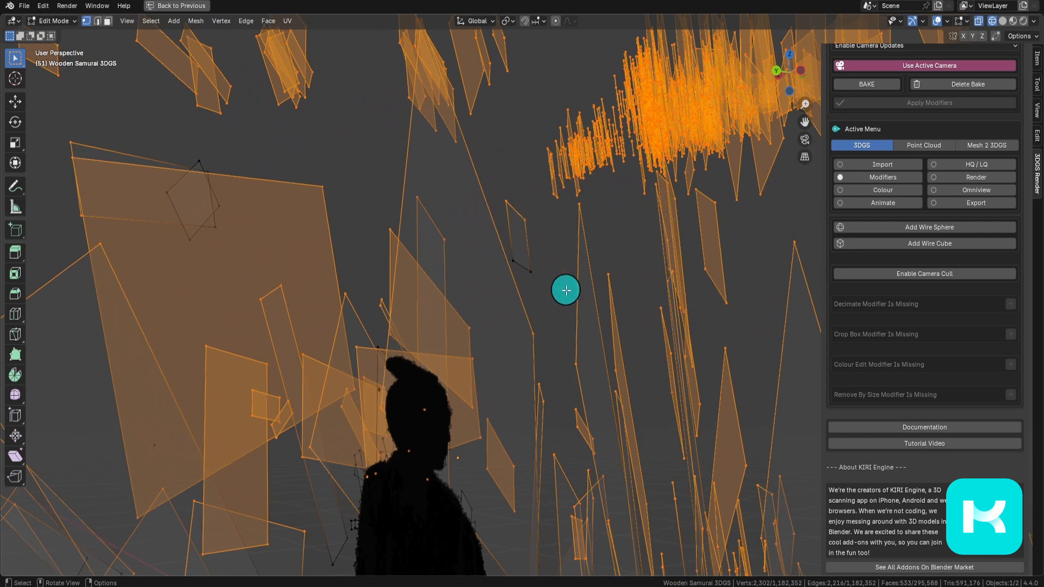
scroll(566, 290, "up", 2)
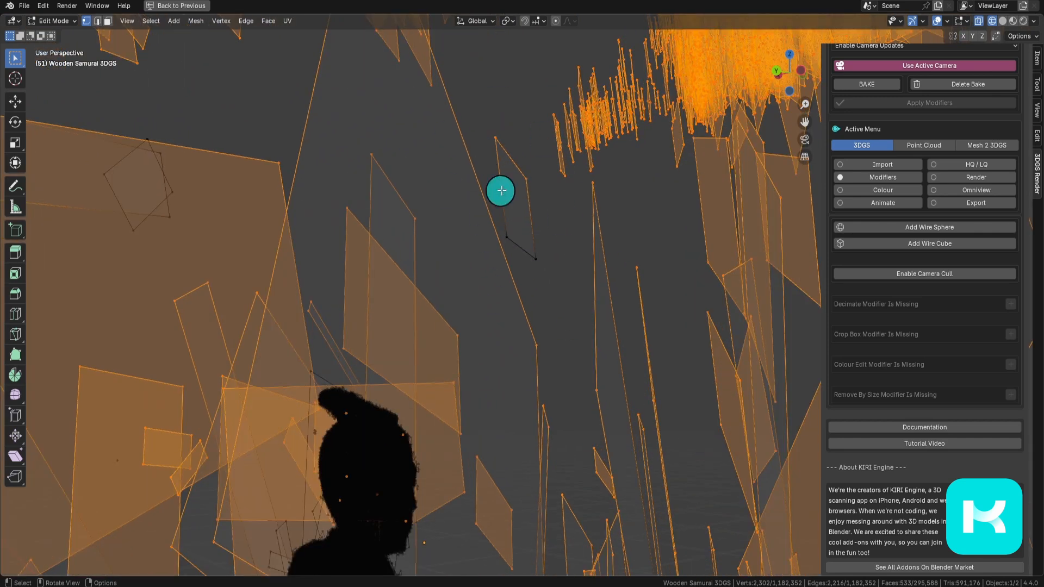
key("ctrl+KP_Add")
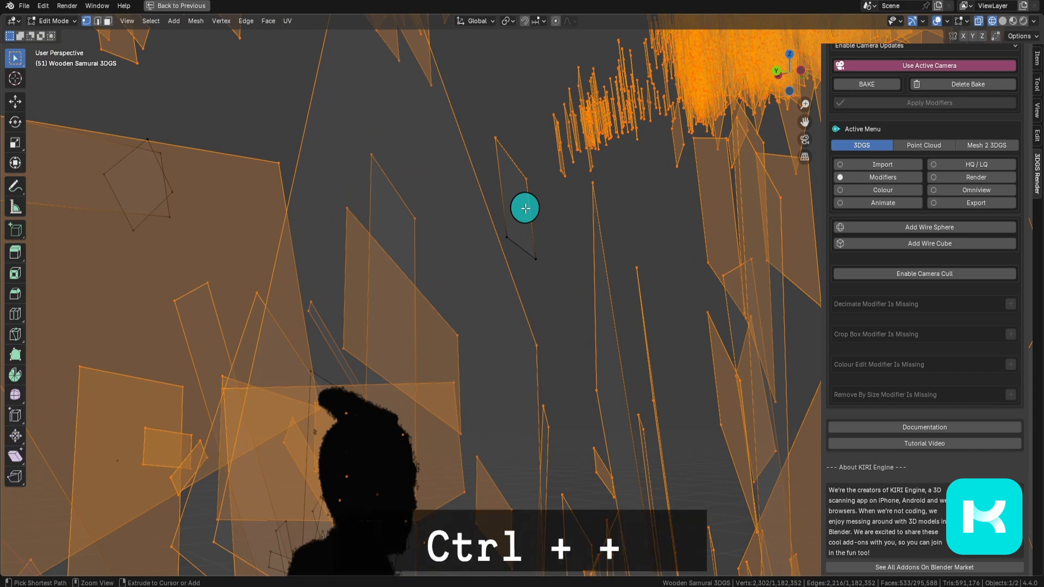
scroll(598, 293, "down", 5)
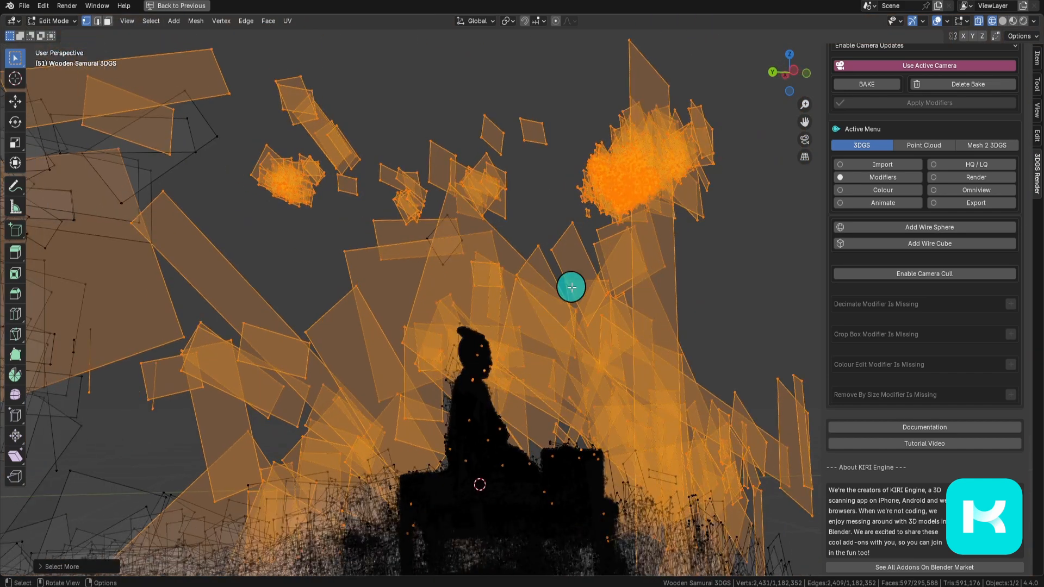
mouse_move(571, 287)
middle_mouse_down()
mouse_move(427, 373)
mouse_move(536, 366)
mouse_move(506, 373)
mouse_move(519, 364)
middle_mouse_up()
key("x")
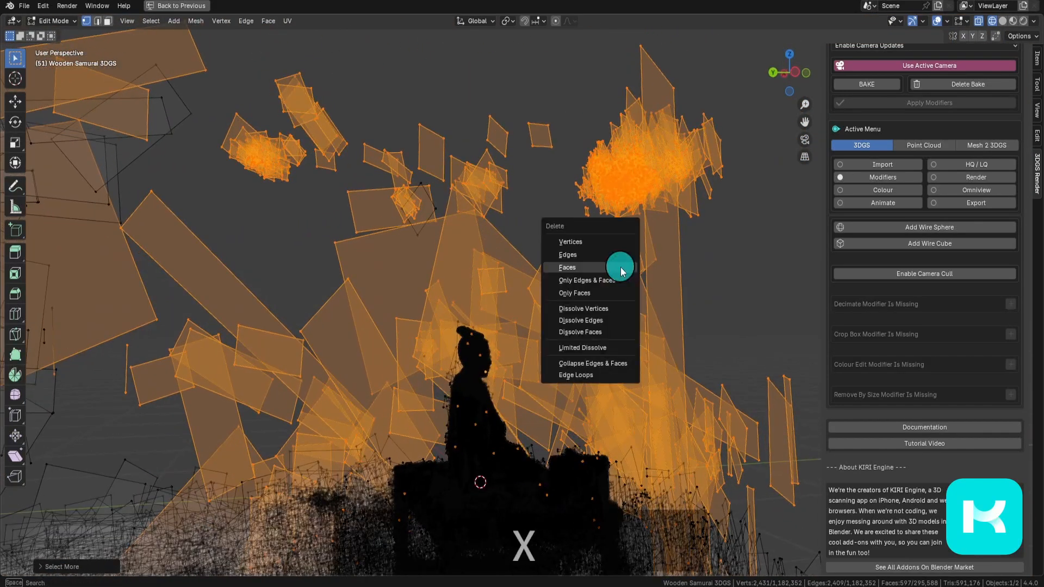
left_click(622, 271)
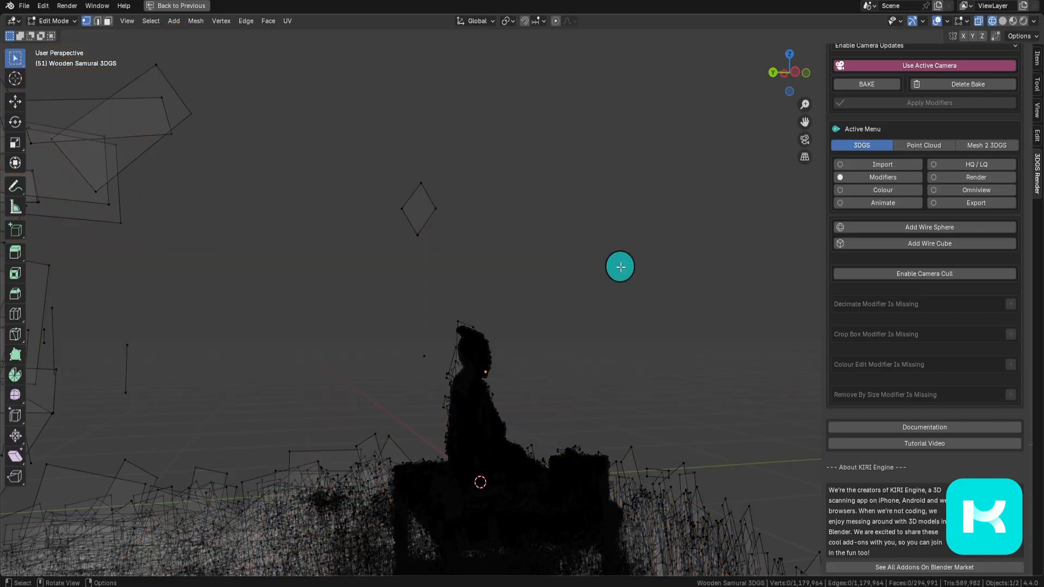
Step: Box-select the isolated diamond-shaped splat still floating above the samurai
mouse_move(618, 263)
middle_mouse_down()
mouse_move(508, 263)
mouse_move(554, 267)
middle_mouse_up()
left_click_drag(603, 177, 739, 318)
mouse_move(645, 353)
middle_mouse_down()
mouse_move(559, 378)
mouse_move(616, 297)
middle_mouse_up()
mouse_move(529, 312)
middle_mouse_down()
mouse_move(582, 318)
mouse_move(536, 326)
mouse_move(568, 289)
mouse_move(484, 377)
mouse_move(501, 348)
middle_mouse_up()
Step: Add the stray vertices around the samurai's head and behind the neck and back to the selection
scroll(568, 289, "up", 4)
scroll(501, 348, "up", 3)
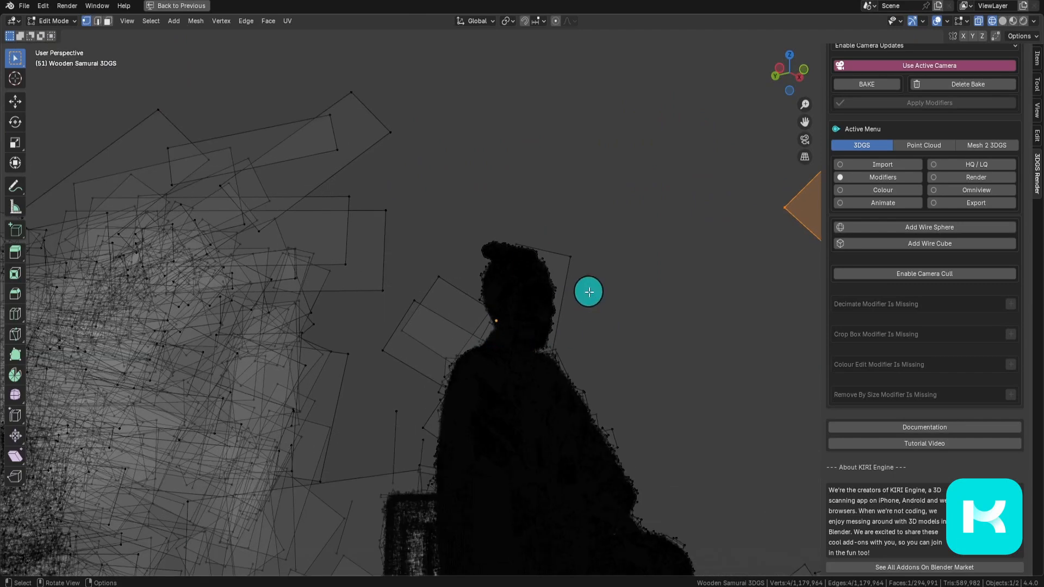
scroll(589, 292, "up", 2)
left_click_drag(581, 207, 640, 286, "shift")
left_click_drag(363, 207, 419, 308, "shift")
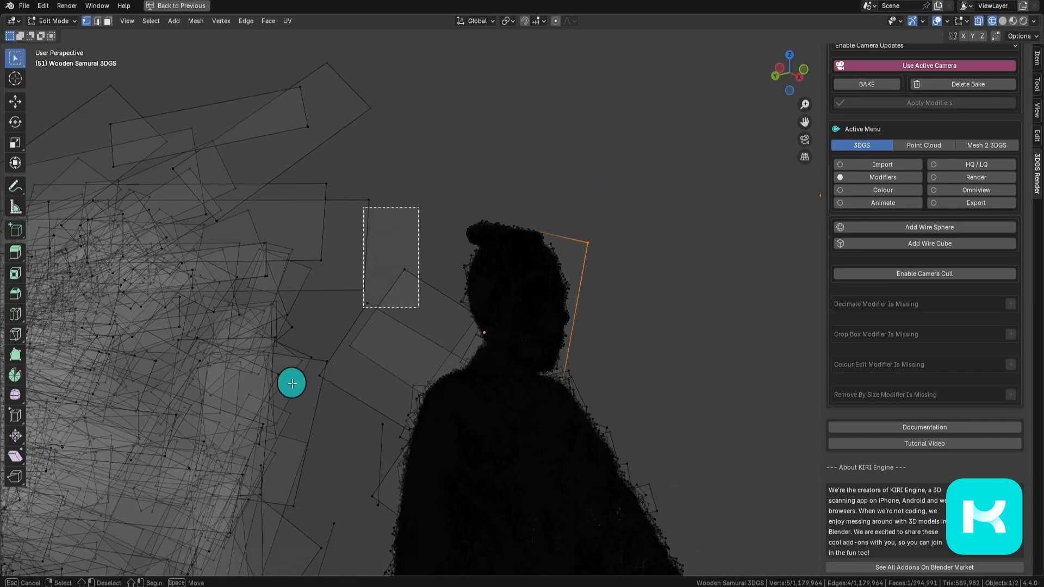
left_click_drag(289, 333, 402, 521, "shift")
middle_click_drag(435, 508, 546, 366)
scroll(559, 330, "down", 4)
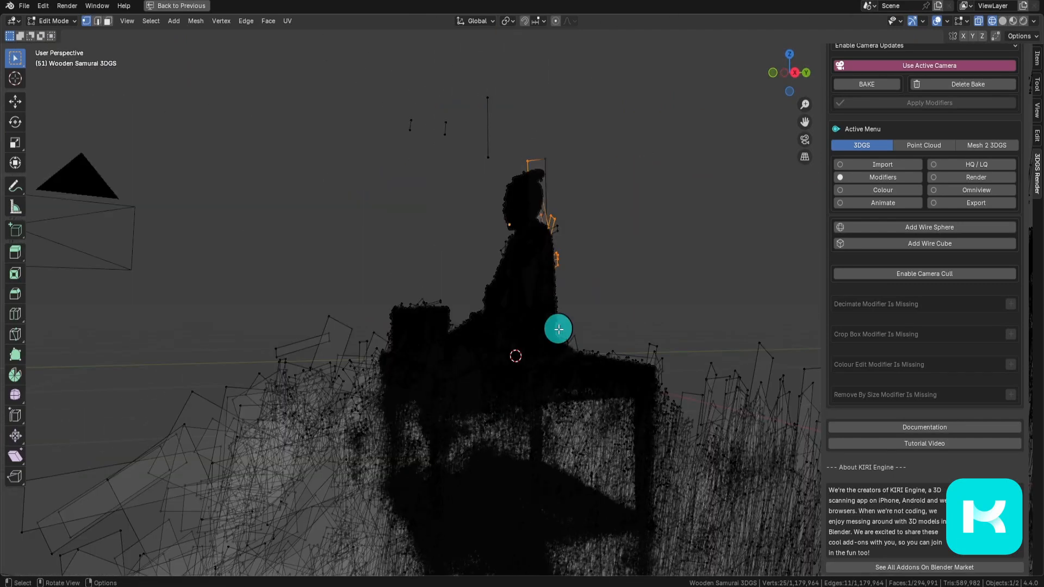
middle_click_drag(559, 329, 603, 205)
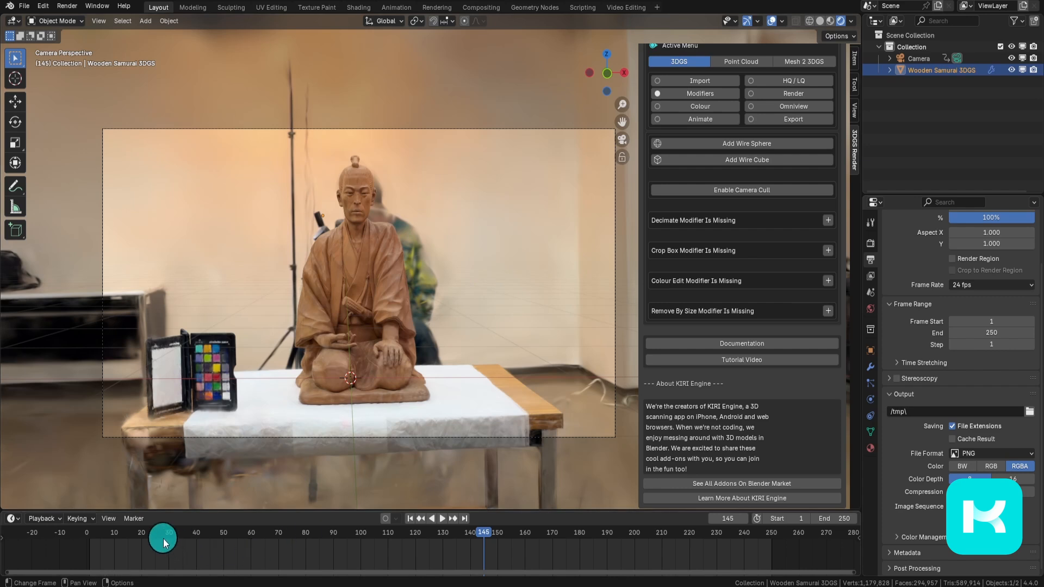
Step: Move the animation to frame 82 and examine the parts of the scanned room outside the camera frame
left_click_drag(172, 530, 311, 527)
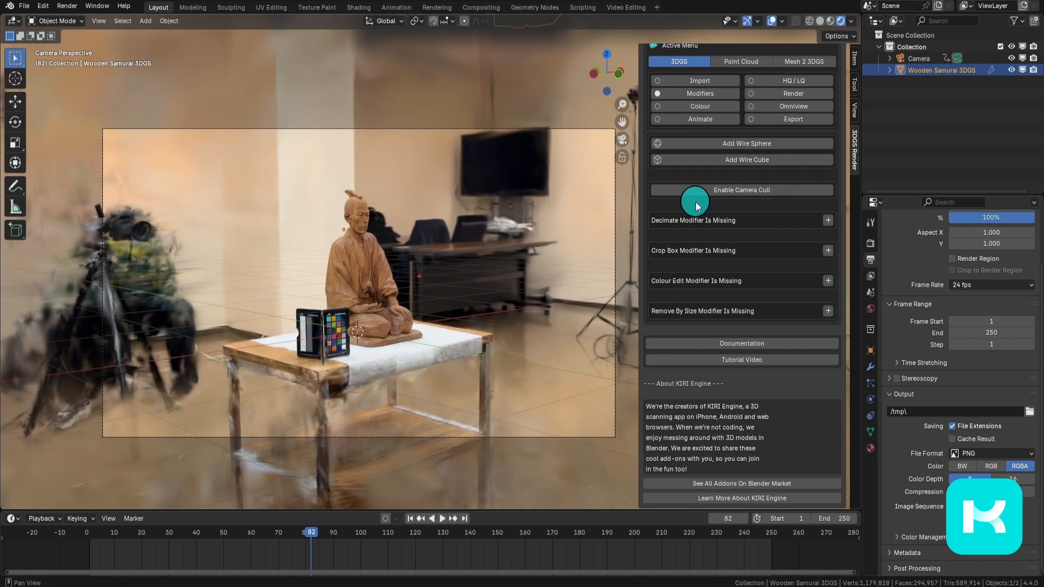
scroll(485, 325, "down", 3)
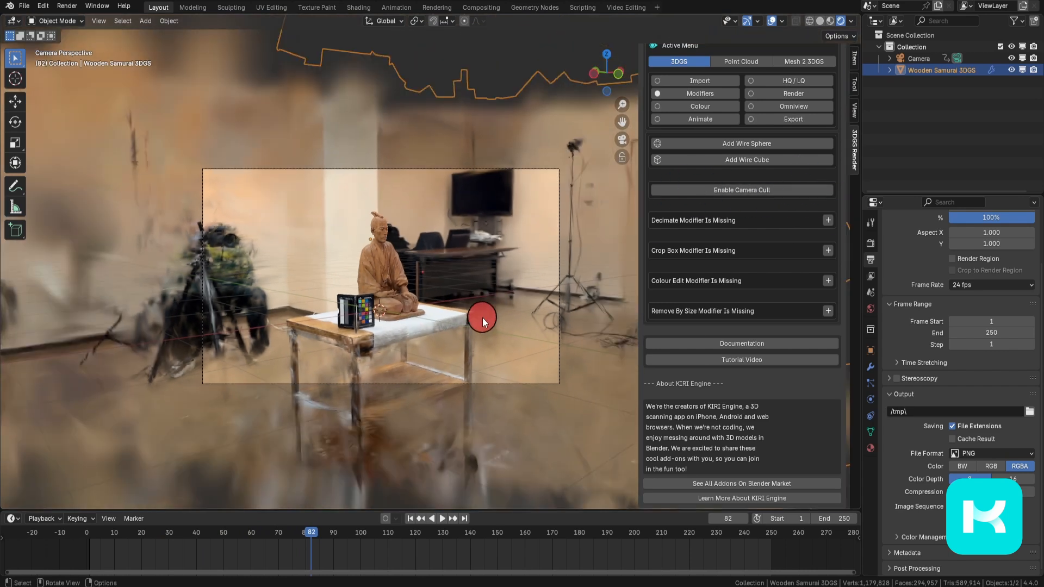
middle_click_drag(474, 319, 442, 380)
scroll(457, 374, "down", 3)
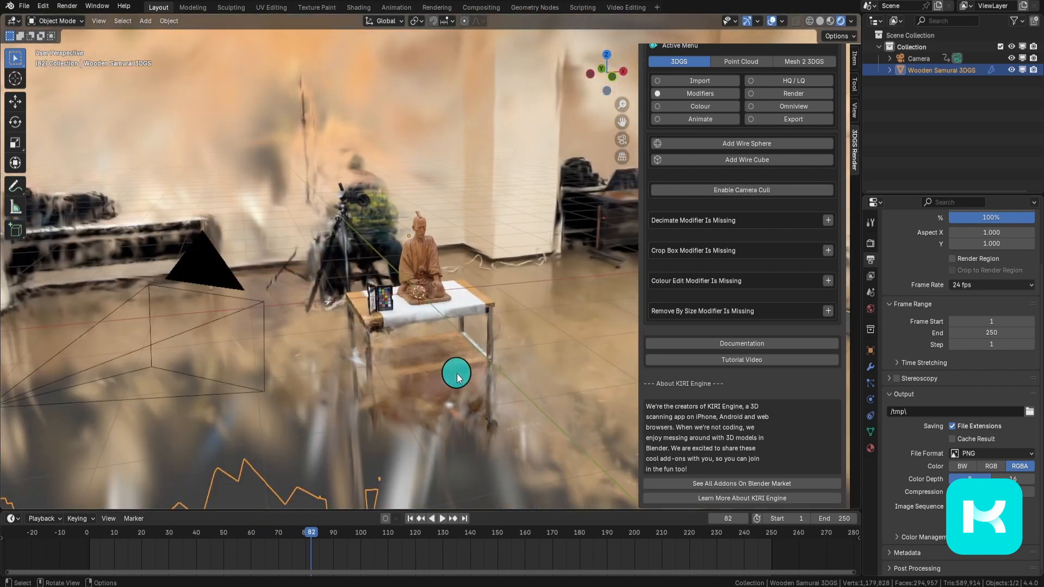
scroll(474, 292, "down", 5)
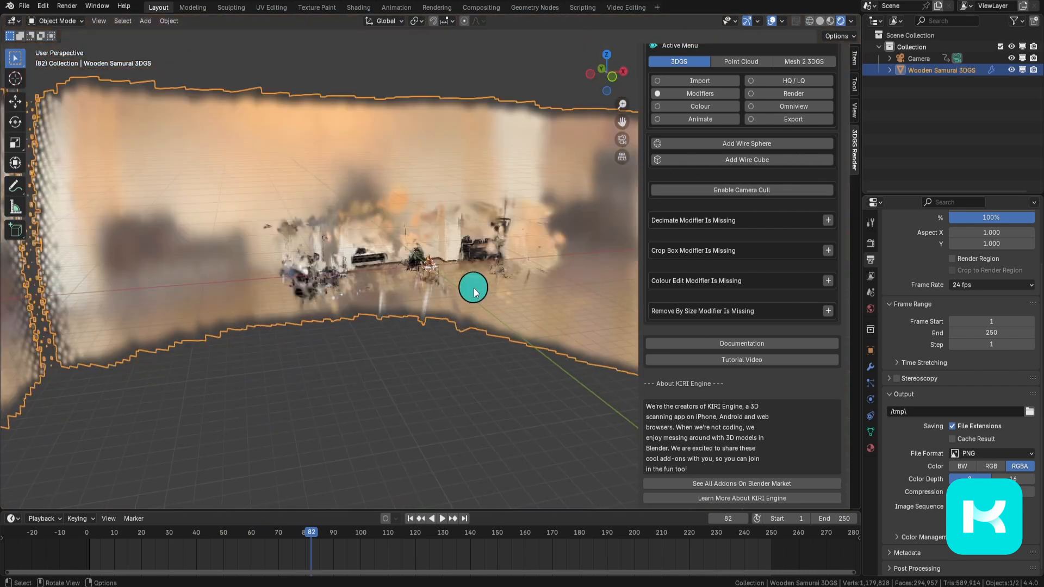
key("KP_0")
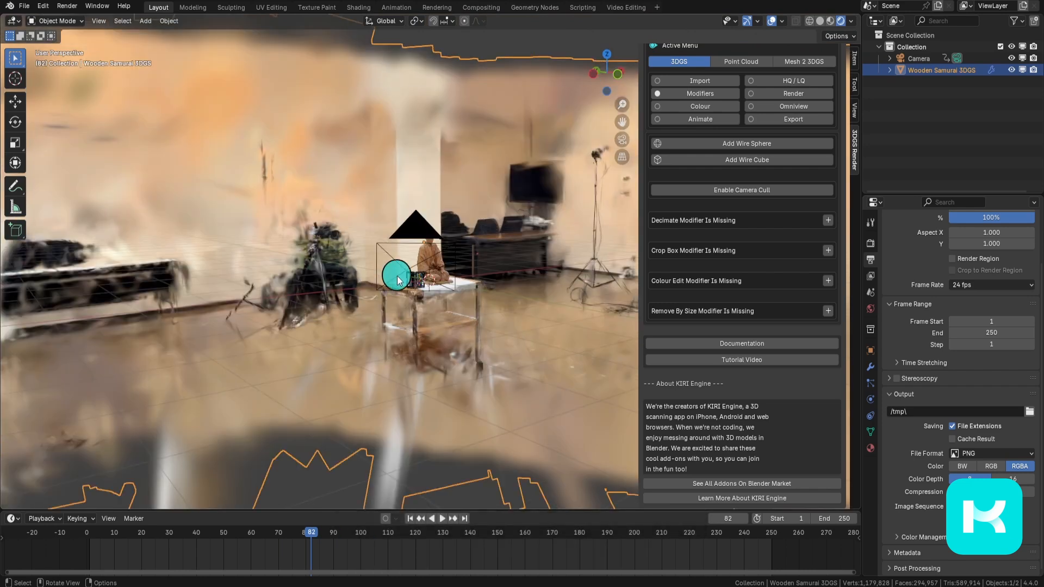
Step: Enable Camera Cull on the samurai scan
scroll(568, 283, "down", 2)
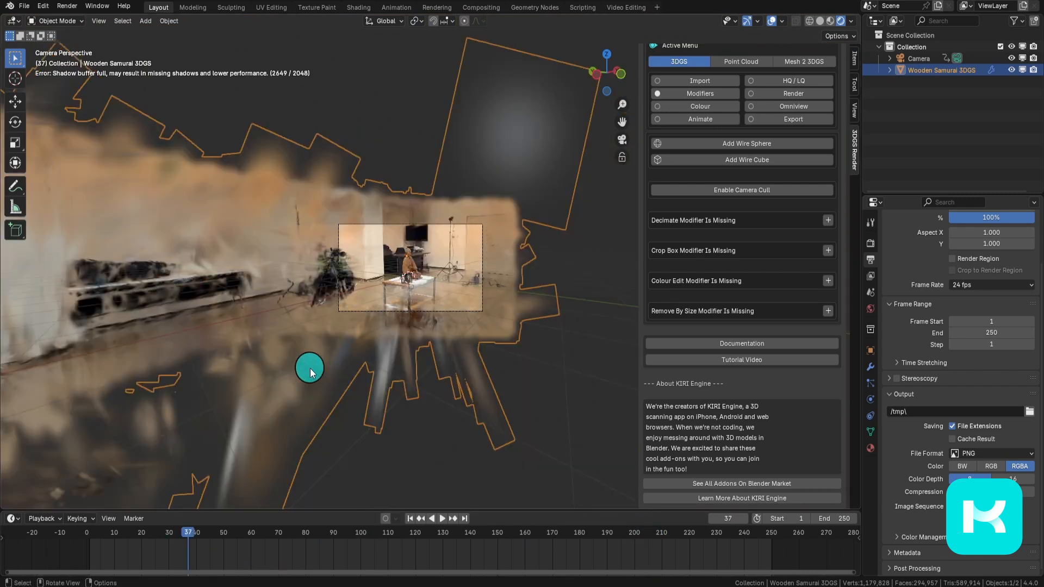
scroll(411, 395, "up", 3)
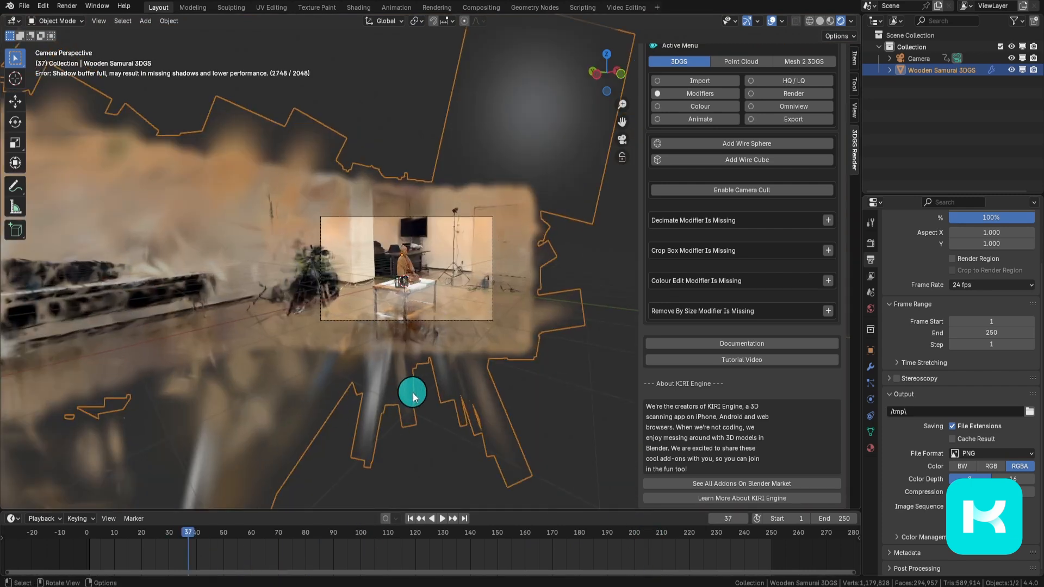
left_click(781, 194)
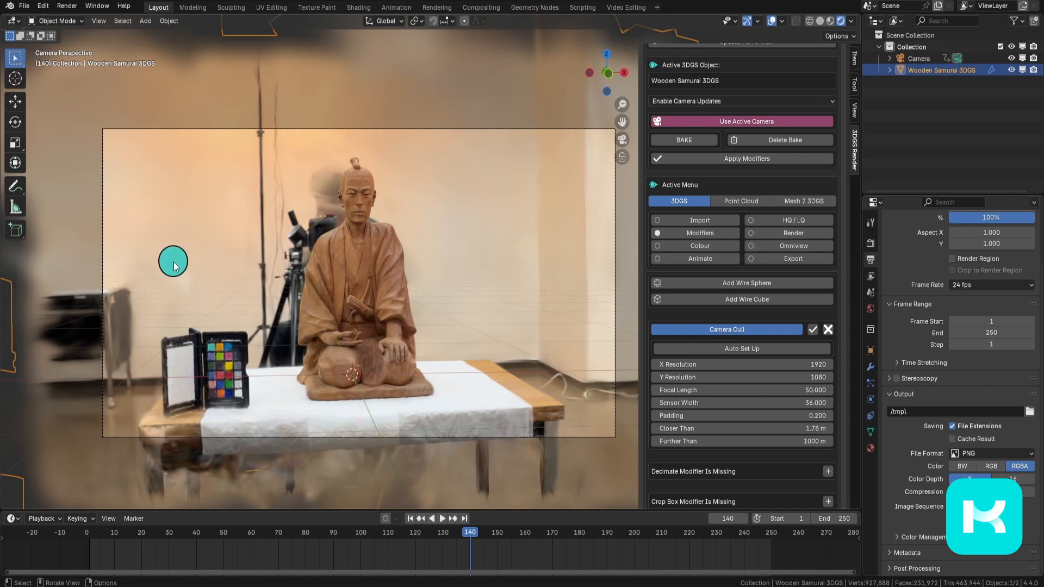
Step: View the add-on's Point Cloud options and return to the 3DGS options
left_click(710, 258)
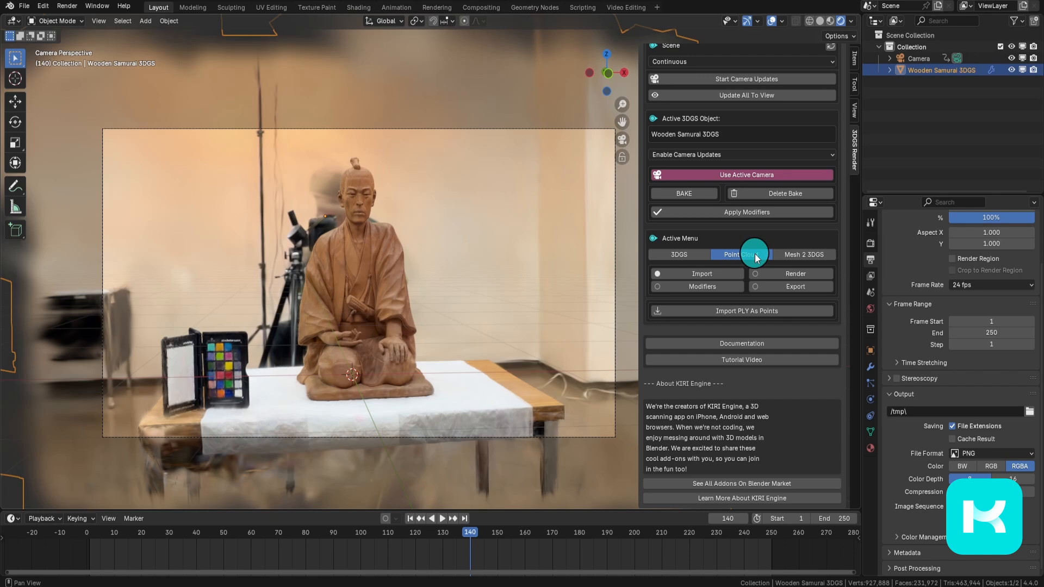
left_click(682, 254)
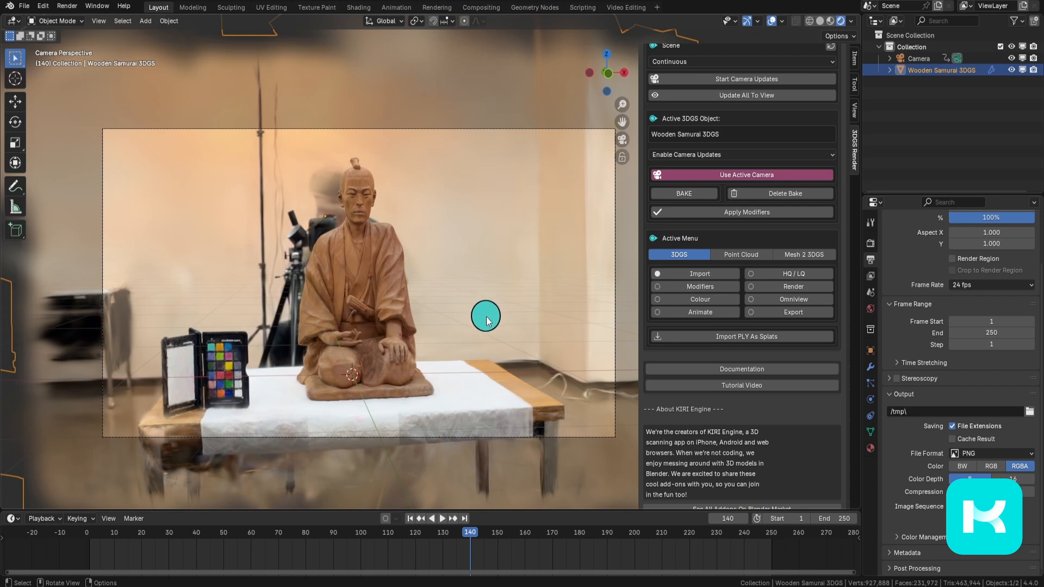